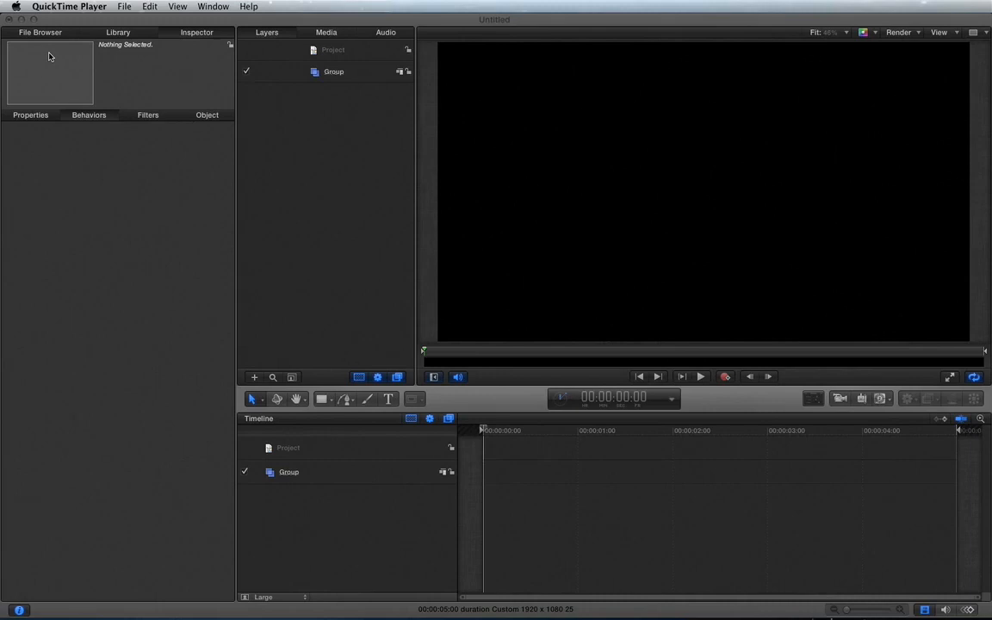
# Import the Lesson 130516.2 Footage.mov clip from the 130516_REQUIRE folder into the project
pyautogui.click(122, 34)
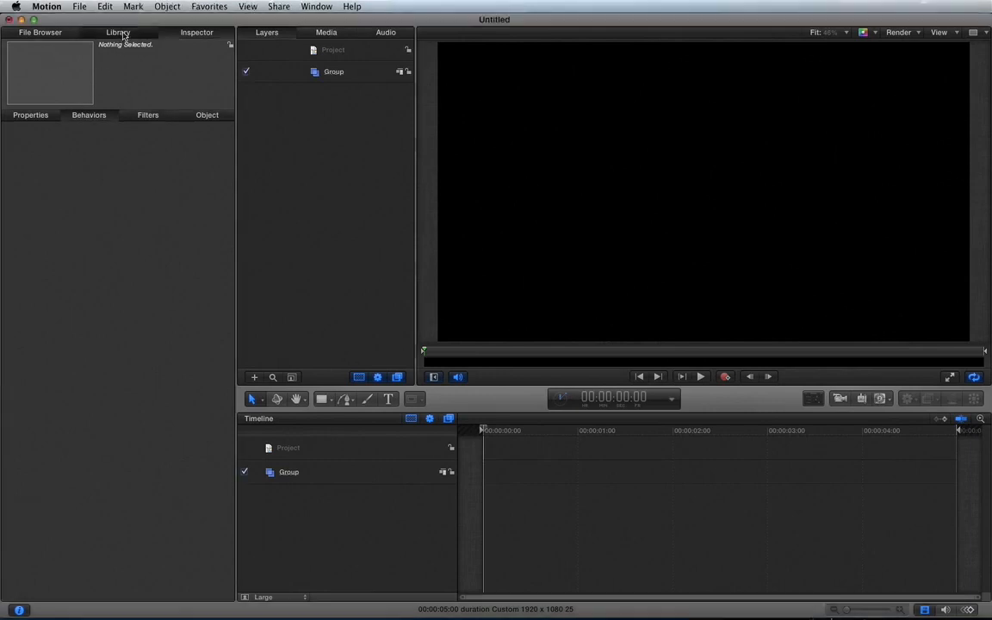
pyautogui.click(40, 32)
pyautogui.click(110, 299)
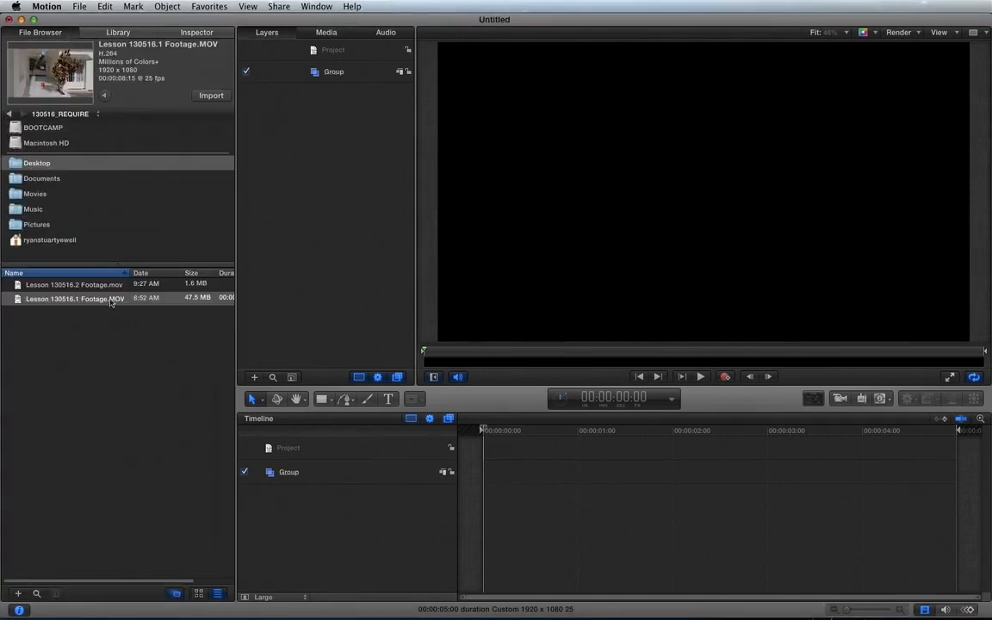
pyautogui.click(77, 284)
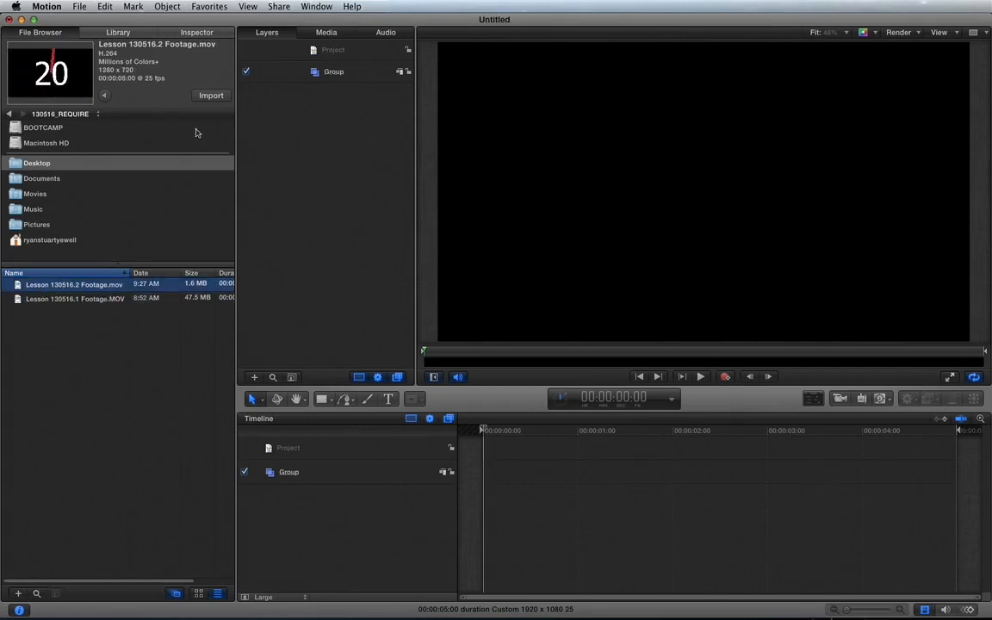
pyautogui.click(205, 95)
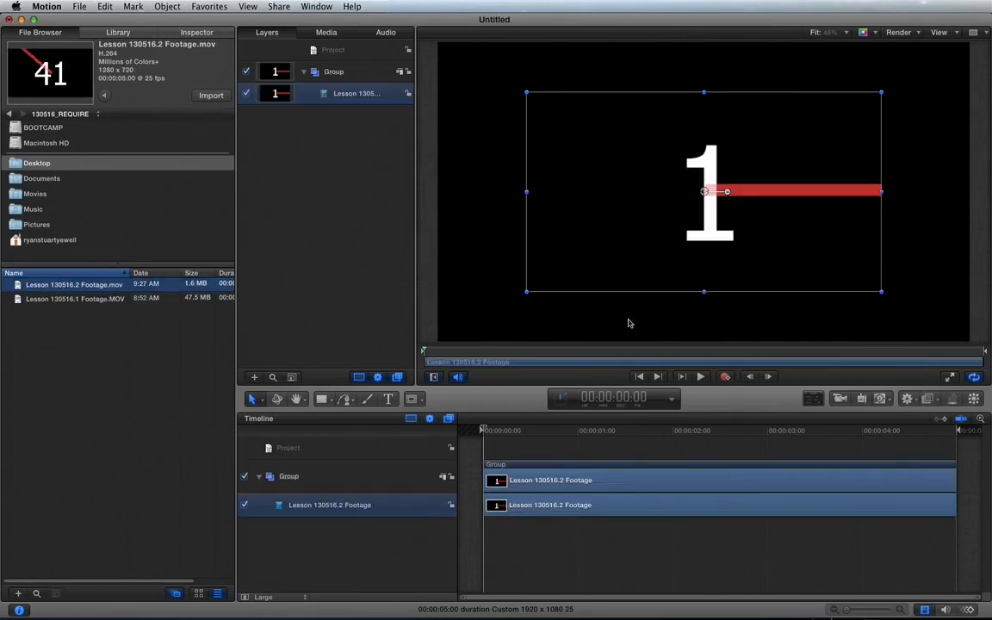
# Preview the imported clip, checking its first and last frames, and return the playhead to the start
pyautogui.click(485, 429)
pyautogui.moveTo(484, 429); pyautogui.dragTo(461, 433)
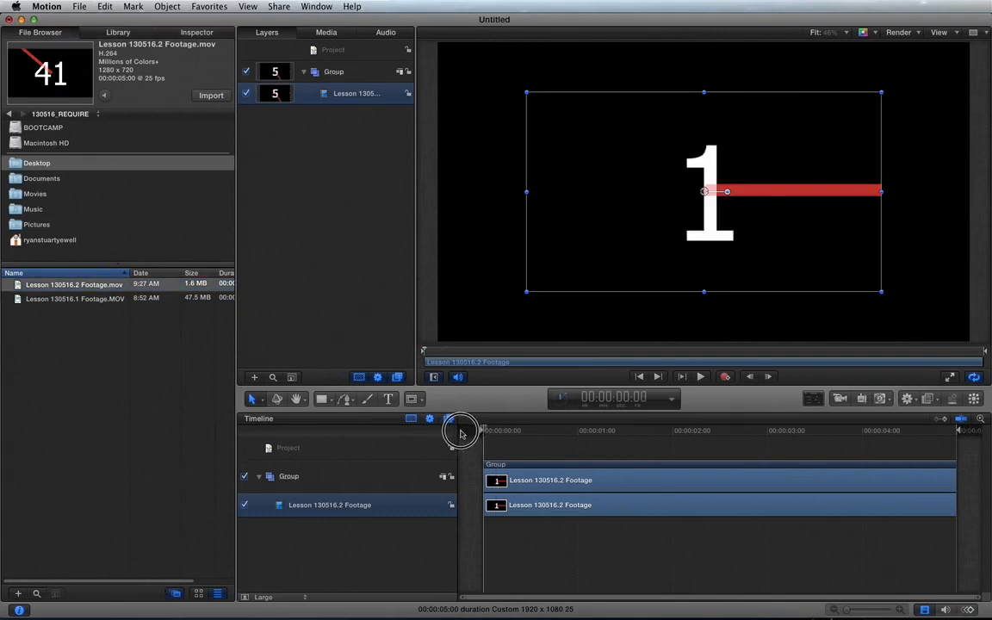
pyautogui.click(394, 547)
pyautogui.press('space')
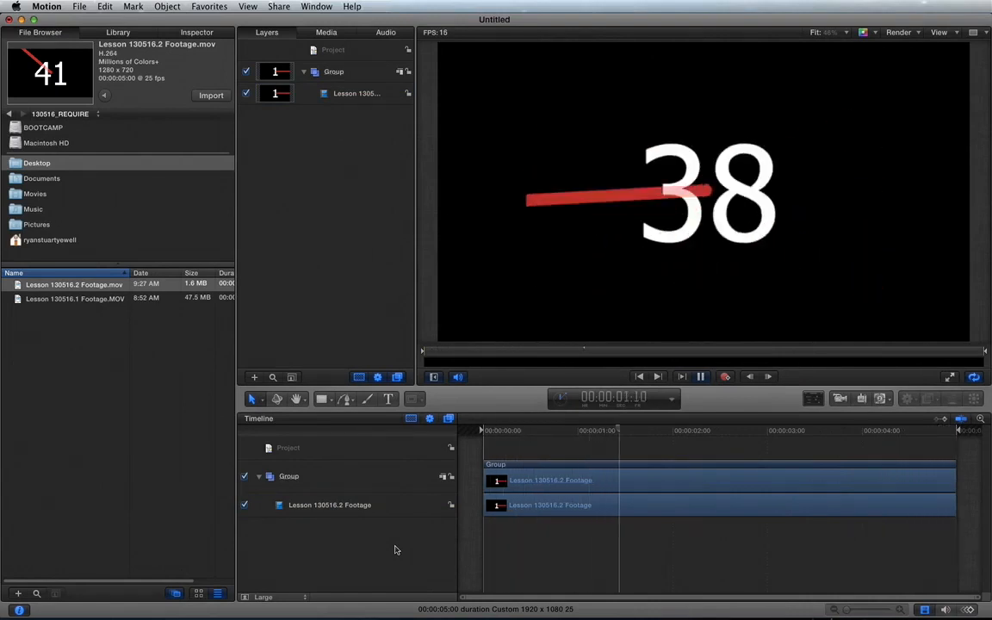
pyautogui.press('space')
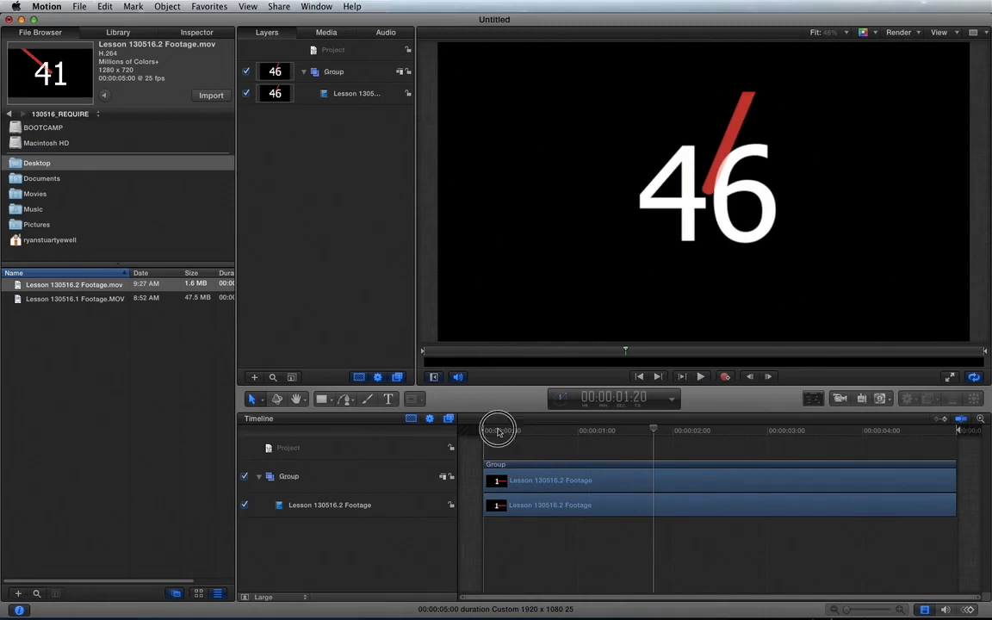
pyautogui.moveTo(498, 430); pyautogui.dragTo(472, 432)
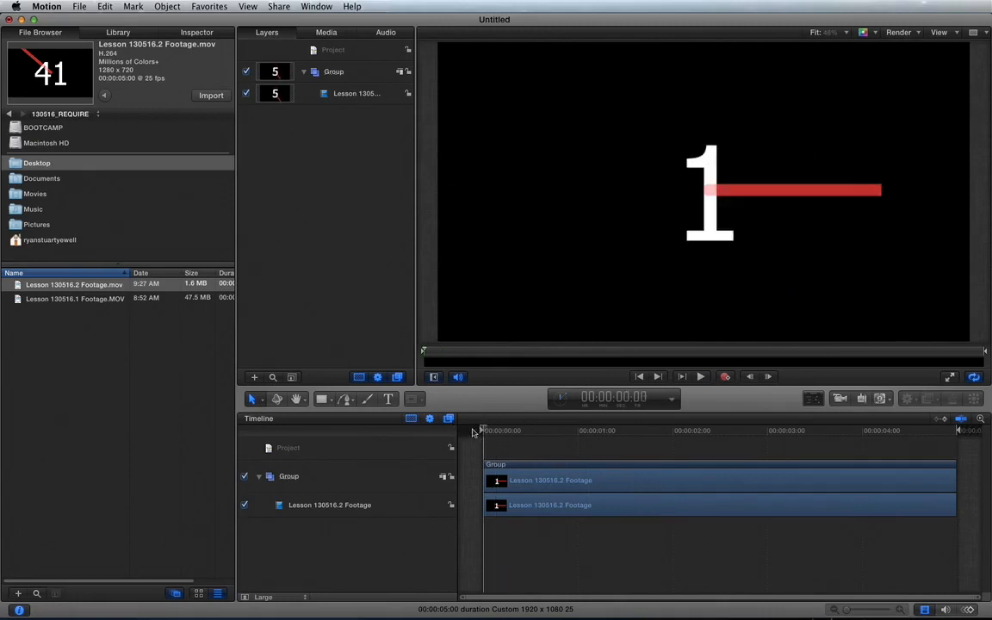
pyautogui.press('End')
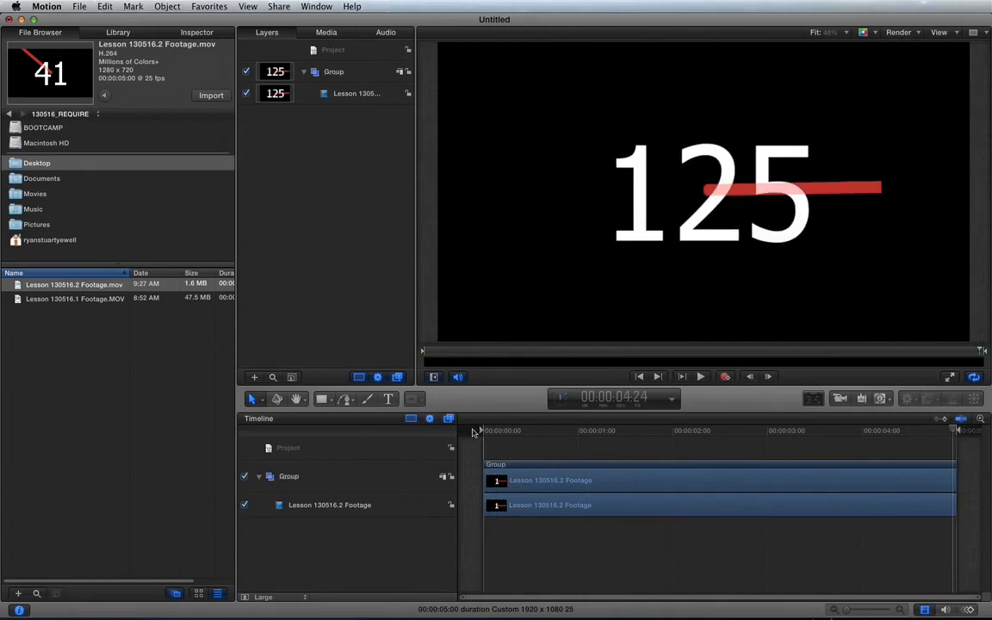
pyautogui.press('Home')
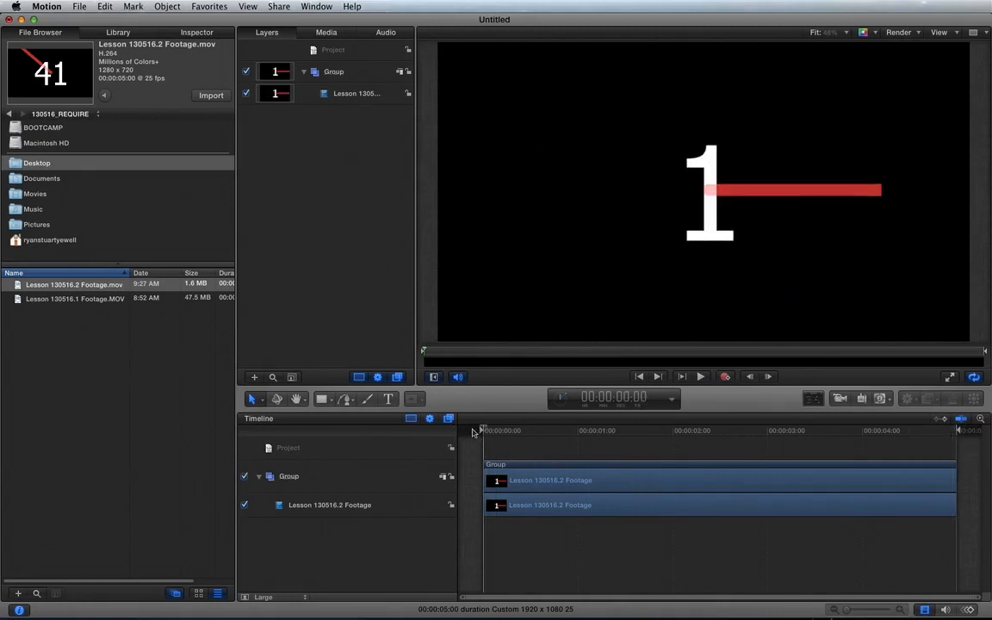
# Switch the time display from timecode to frames, play briefly, and step back frame by frame to frame 2
pyautogui.click(671, 399)
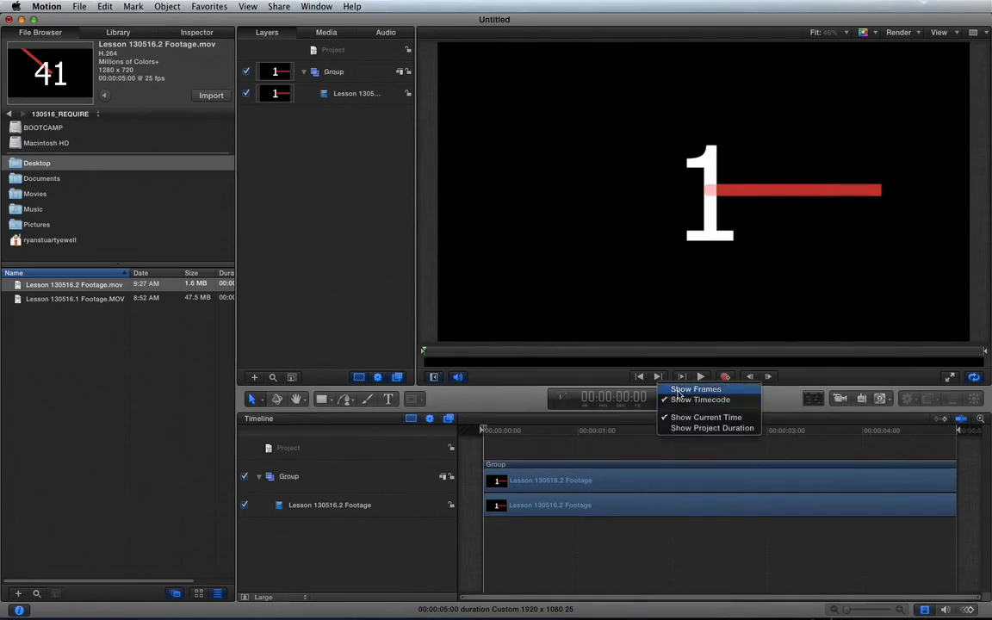
pyautogui.click(689, 388)
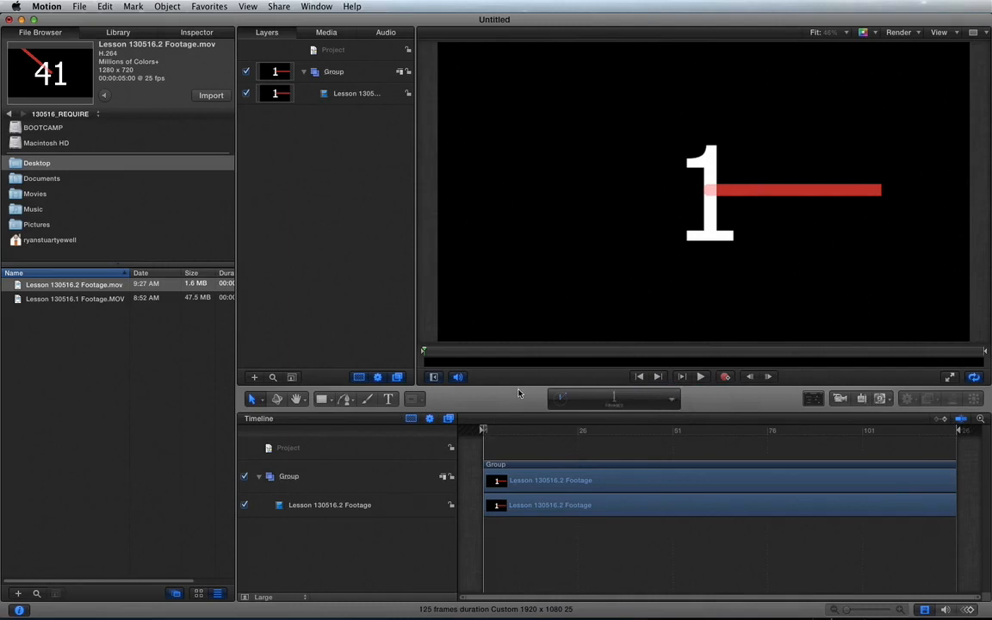
pyautogui.press('space')
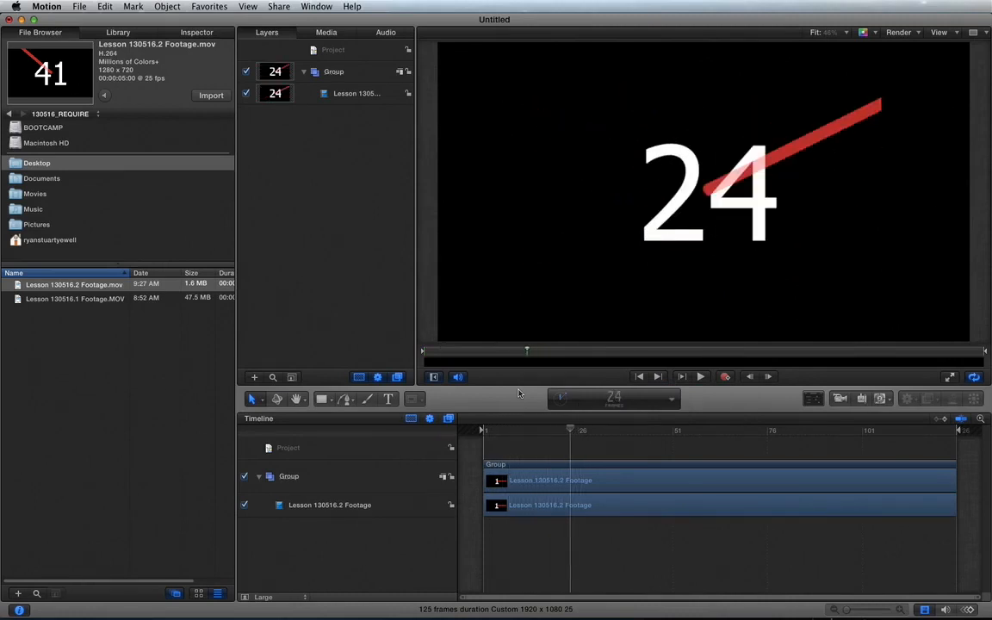
pyautogui.press('Left')
pyautogui.press('Left')
pyautogui.press('Left')
pyautogui.press('Left')
pyautogui.press('Left')
pyautogui.press('Left')
pyautogui.press('Left')
pyautogui.press('Left')
pyautogui.press('Left')
pyautogui.press('Left')
pyautogui.press('Left')
pyautogui.press('Left')
pyautogui.press('Left')
pyautogui.press('Left')
pyautogui.press('Left')
pyautogui.press('Left')
pyautogui.press('Left')
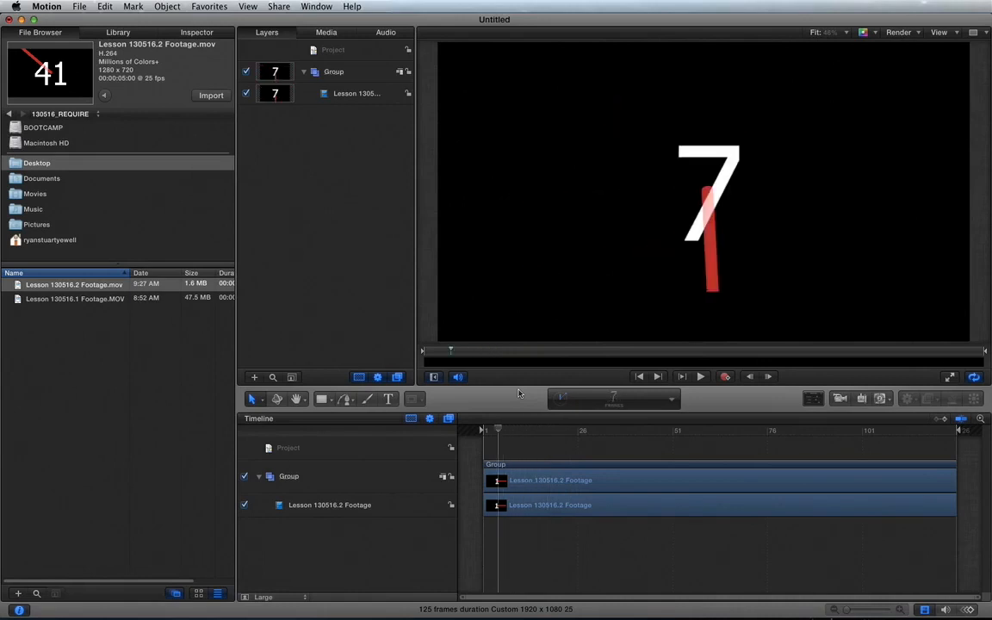
pyautogui.press('Left')
pyautogui.press('Left')
pyautogui.press('Left')
pyautogui.press('Left')
pyautogui.press('Left')
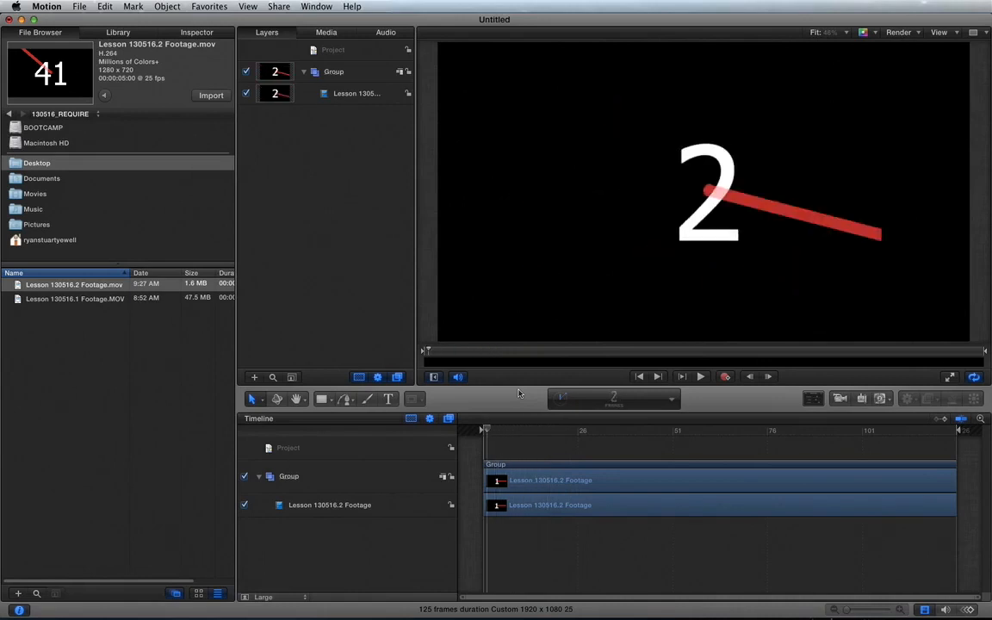
# Show the timing properties of the Lesson 130516.2 Footage clip and keep its Time Remap at Constant Speed
pyautogui.click(360, 93)
pyautogui.click(191, 33)
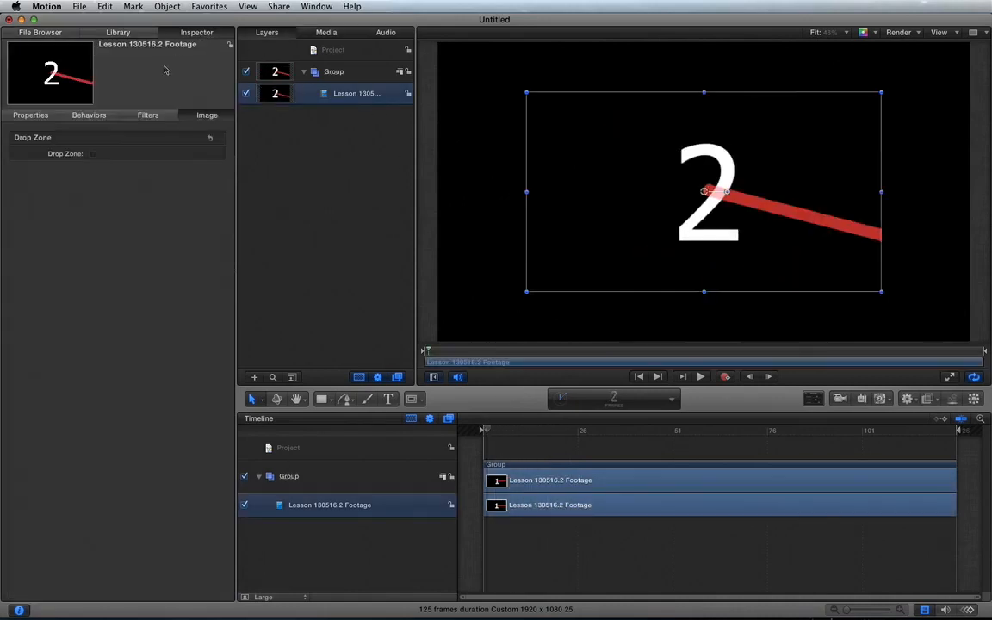
pyautogui.click(27, 111)
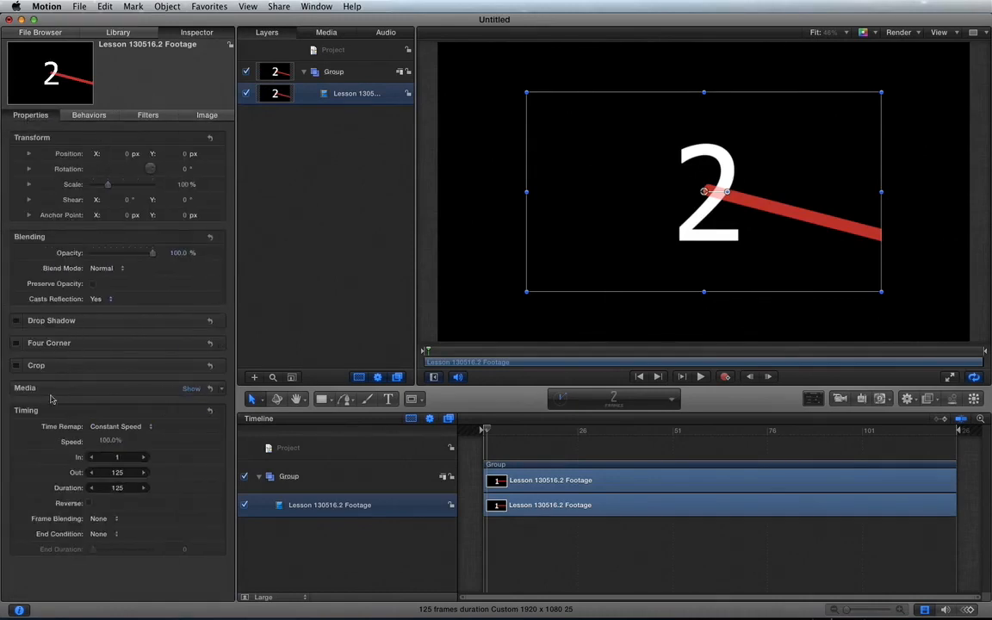
pyautogui.click(193, 411)
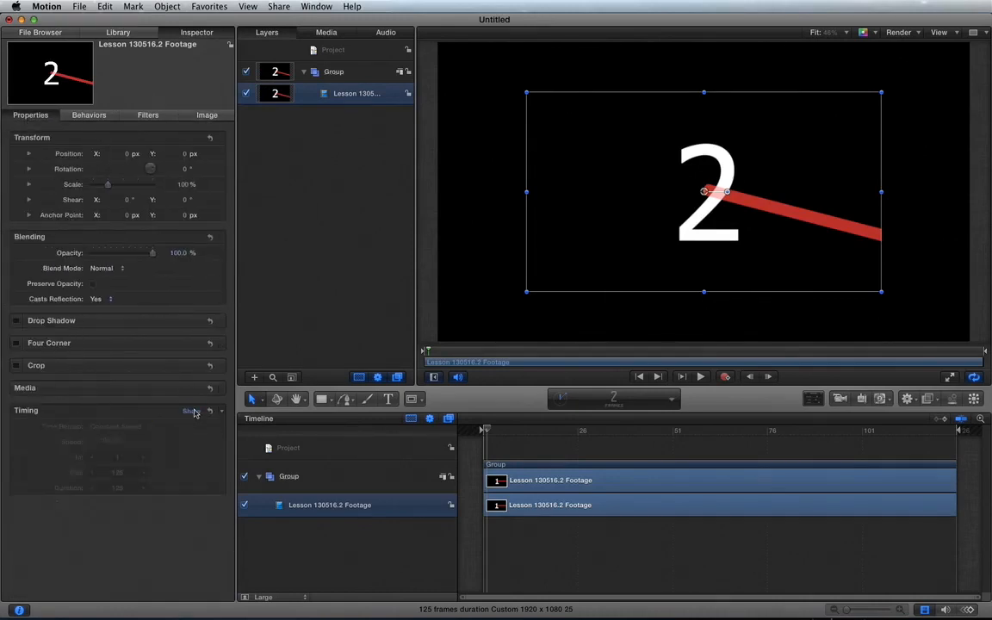
pyautogui.click(190, 411)
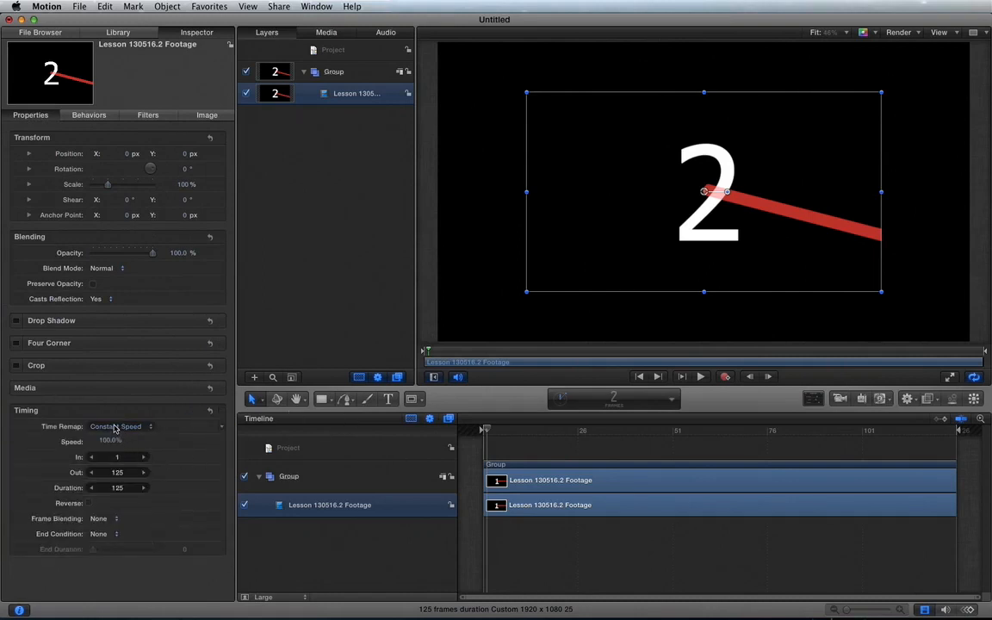
pyautogui.click(115, 427)
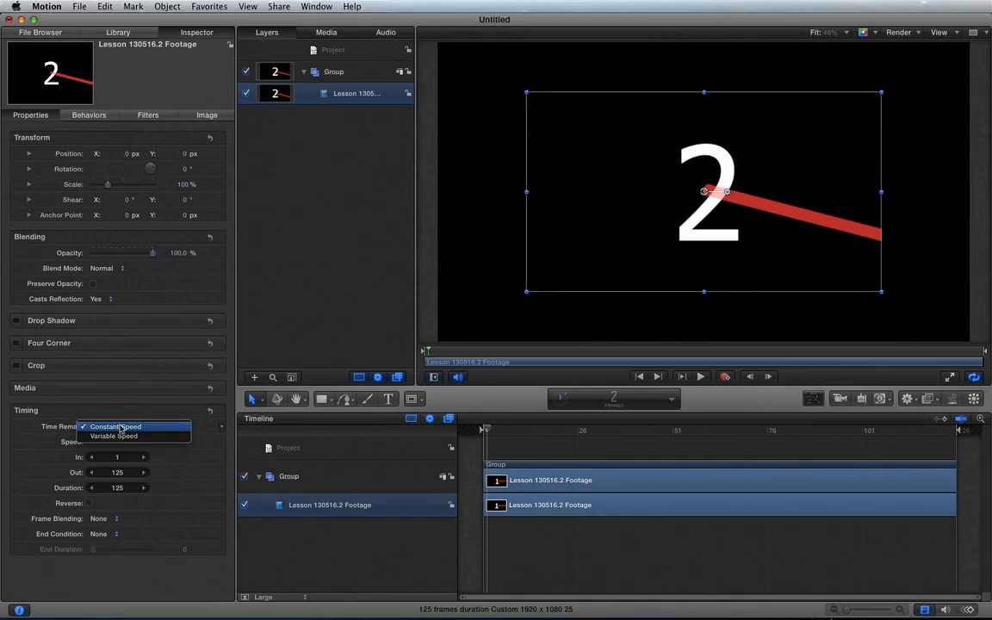
pyautogui.click(120, 428)
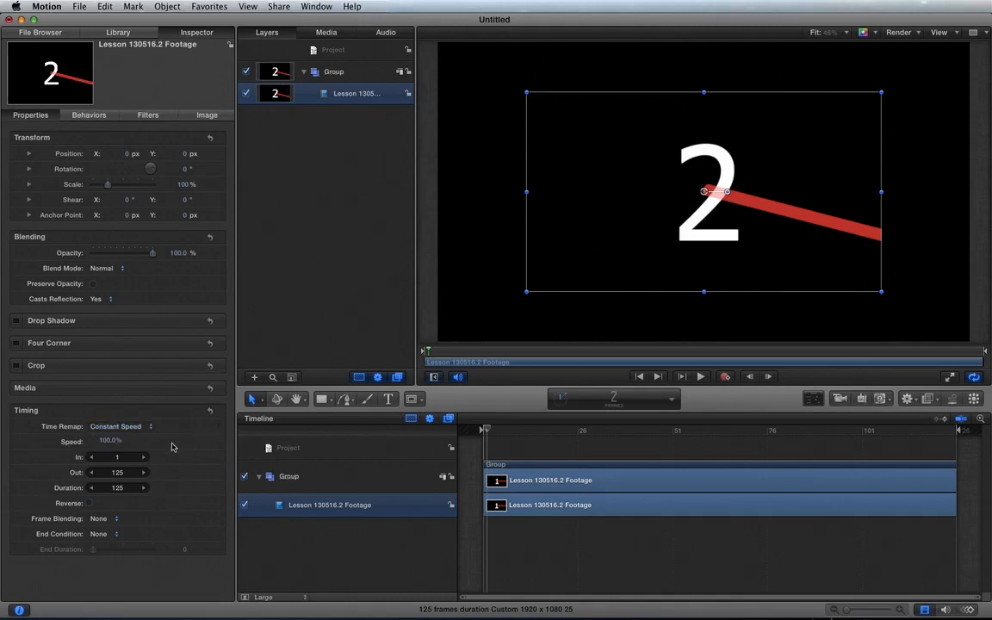
# Set the clip's constant speed to 50%
pyautogui.click(105, 441)
pyautogui.write('50')
pyautogui.press('Return')
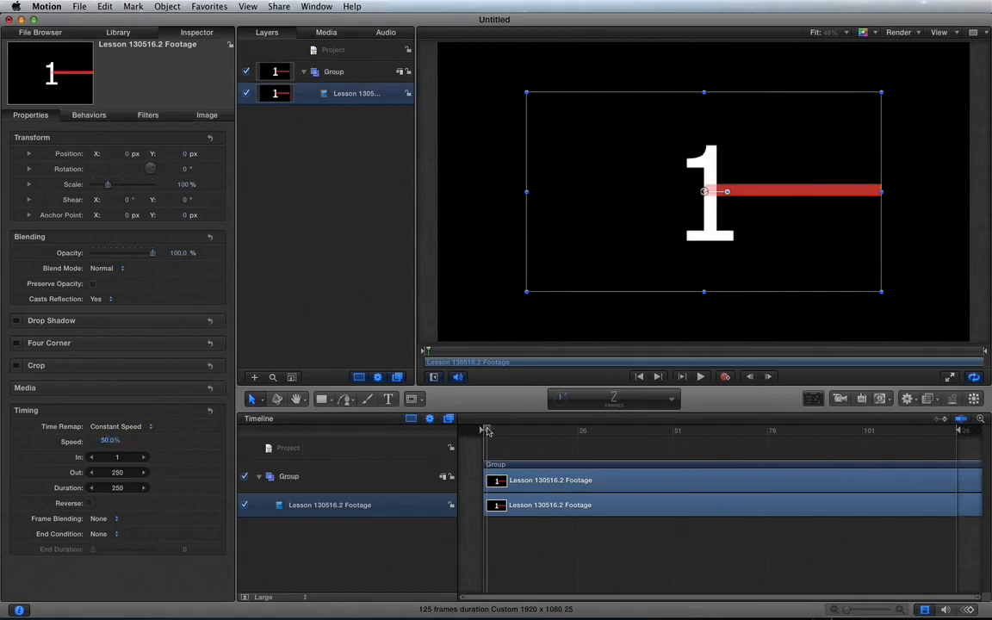
# Play and scrub through the half-speed clip to the project's last frame, then return to frame 1
pyautogui.press('space')
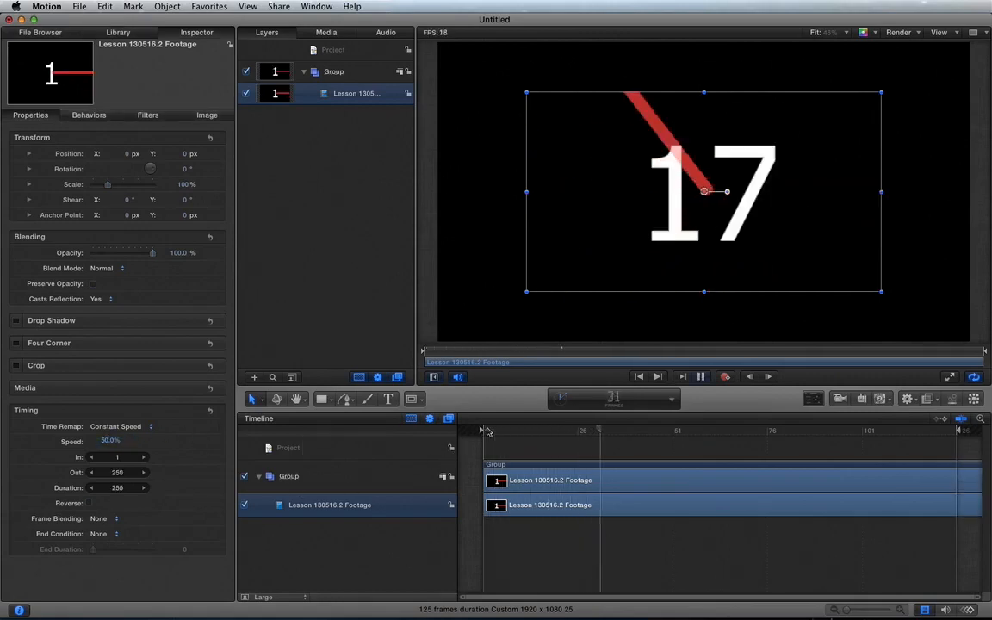
pyautogui.press('space')
pyautogui.press('Right')
pyautogui.press('Right')
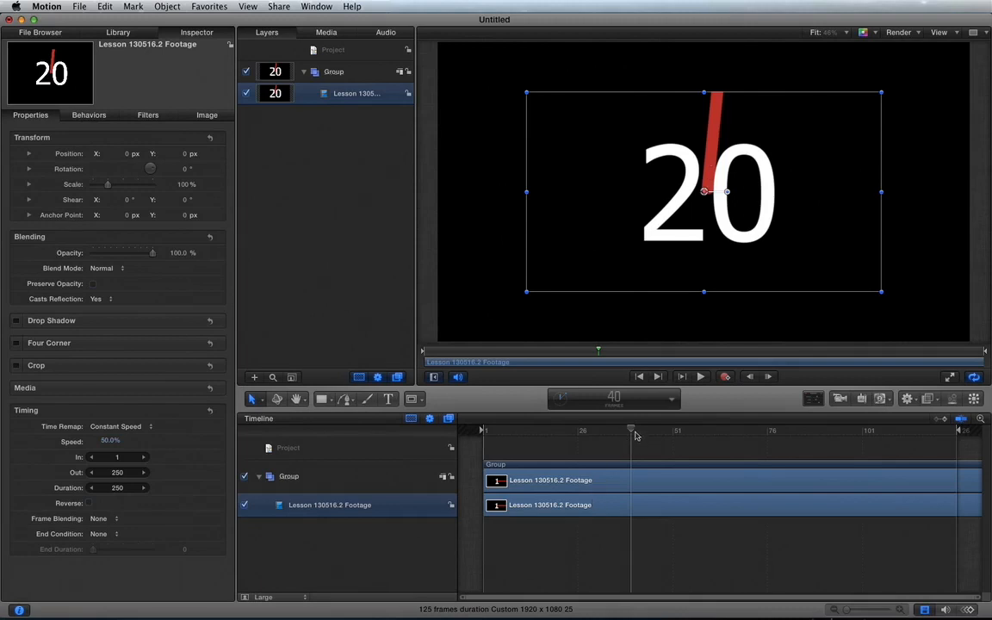
pyautogui.moveTo(631, 432); pyautogui.dragTo(968, 427)
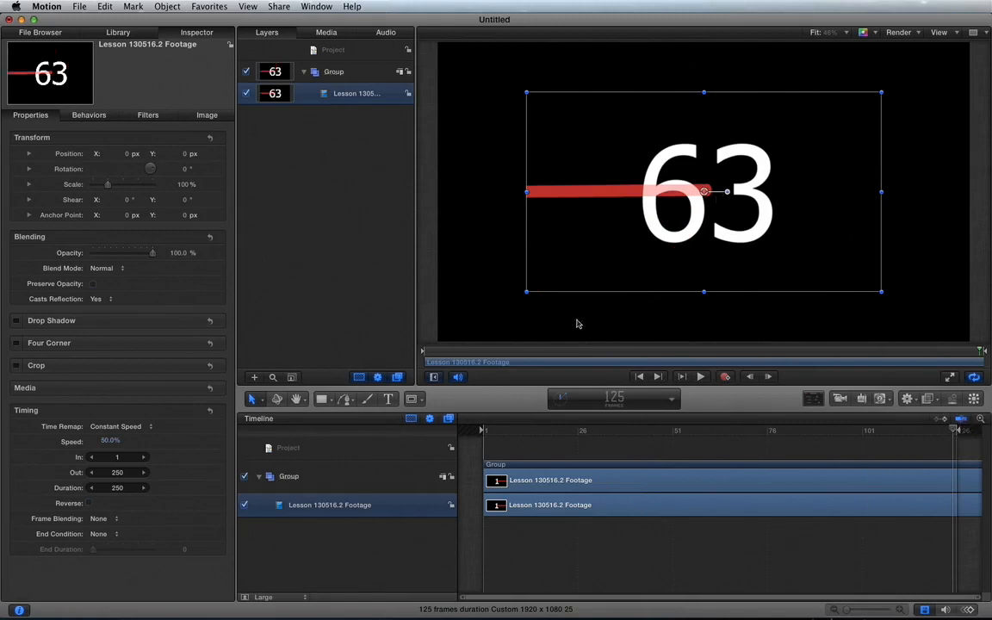
pyautogui.moveTo(499, 432); pyautogui.dragTo(484, 427)
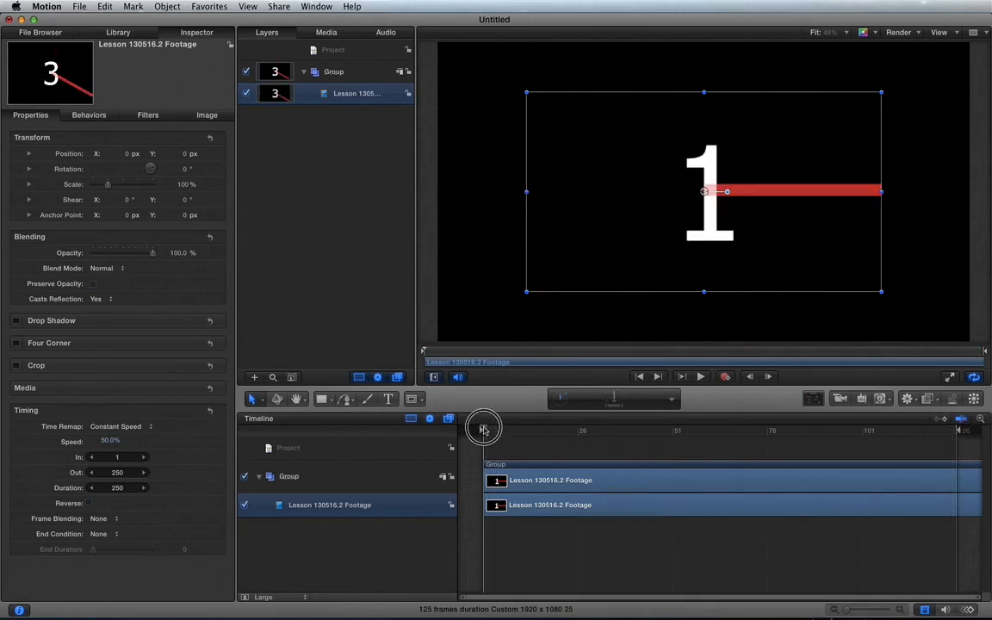
# Set the clip's constant speed to 10% and play it back
pyautogui.click(110, 441)
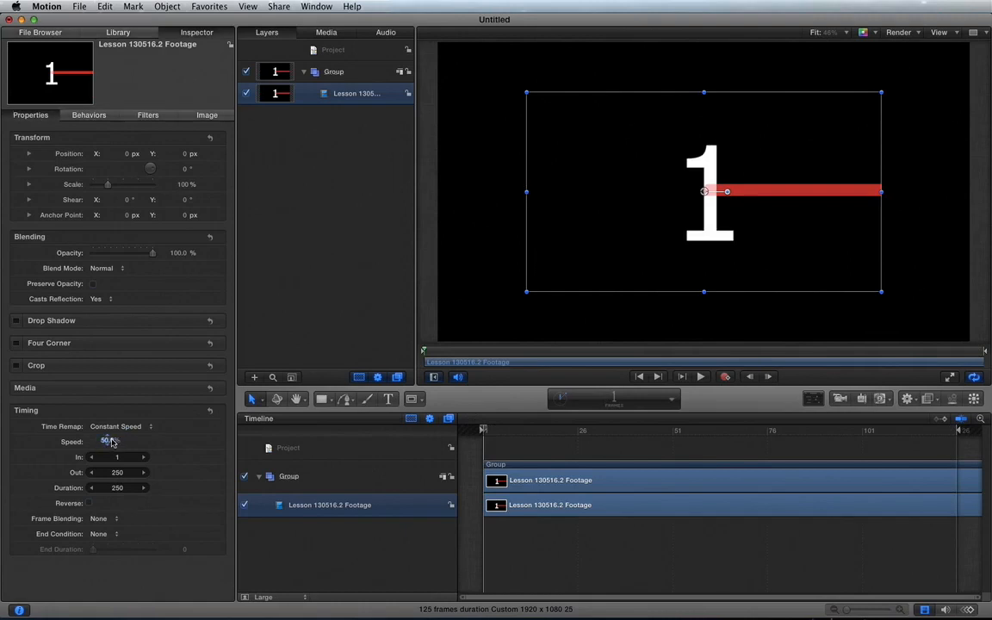
pyautogui.write('10')
pyautogui.press('Return')
pyautogui.press('space')
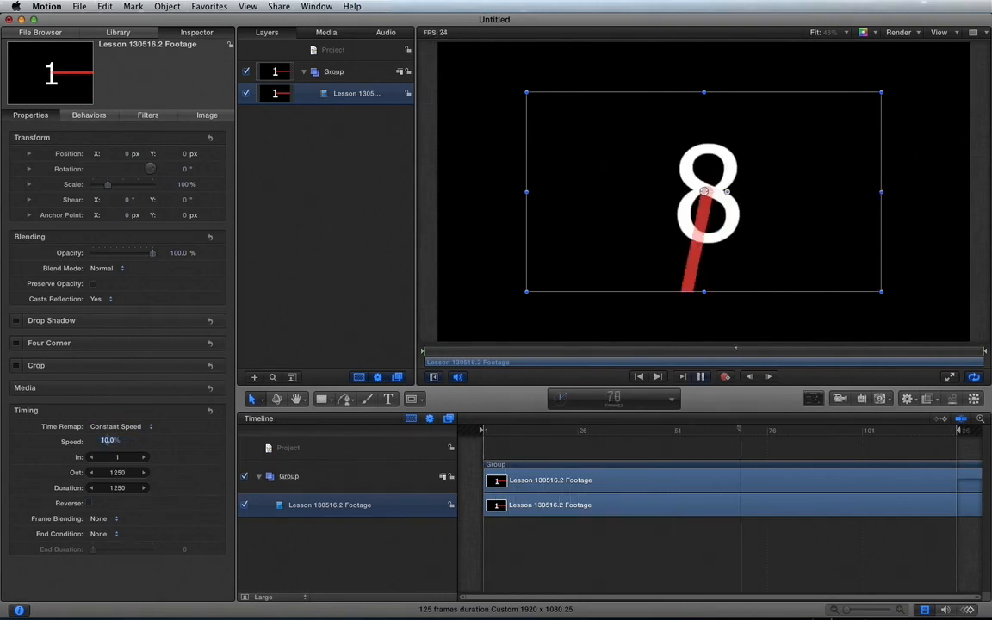
pyautogui.press('space')
# Restore the clip's constant speed to 100%
pyautogui.click(109, 441)
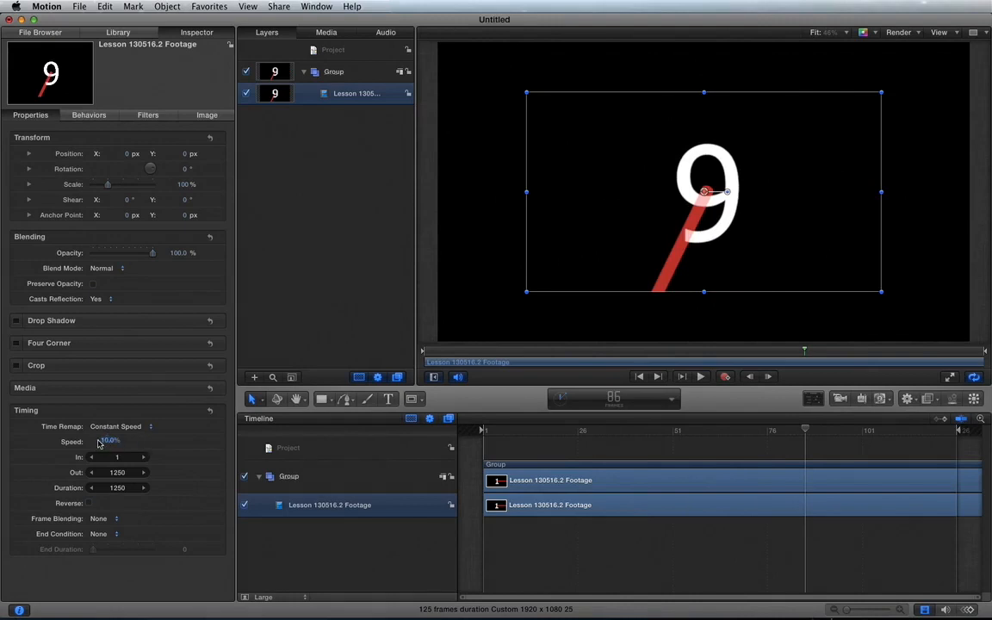
pyautogui.write('100')
pyautogui.press('Return')
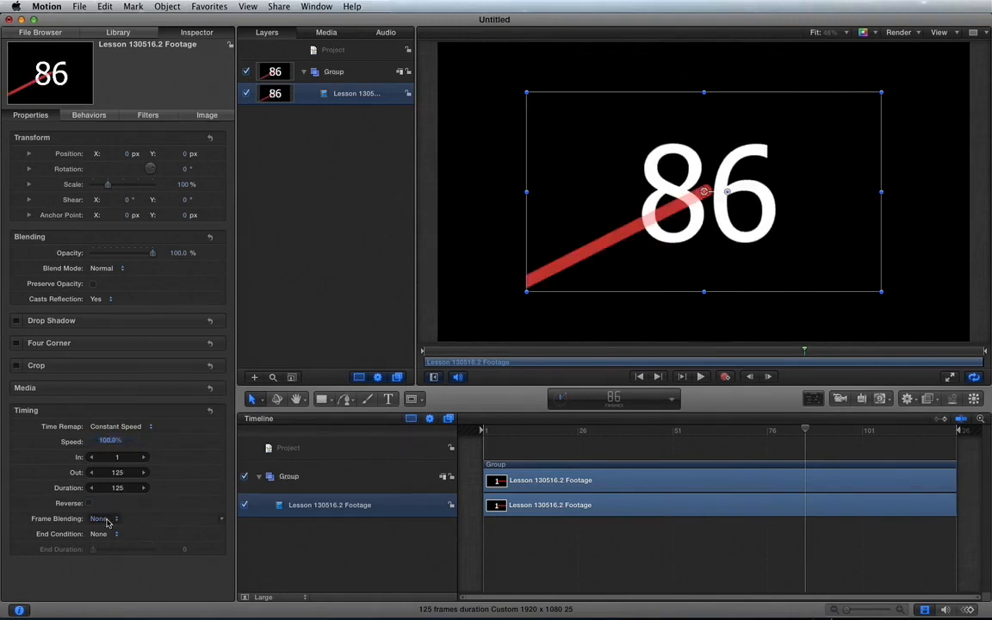
# Leave Frame Blending at None, switch the clip's Time Remap to Variable Speed and move the playhead to frame 8
pyautogui.click(107, 521)
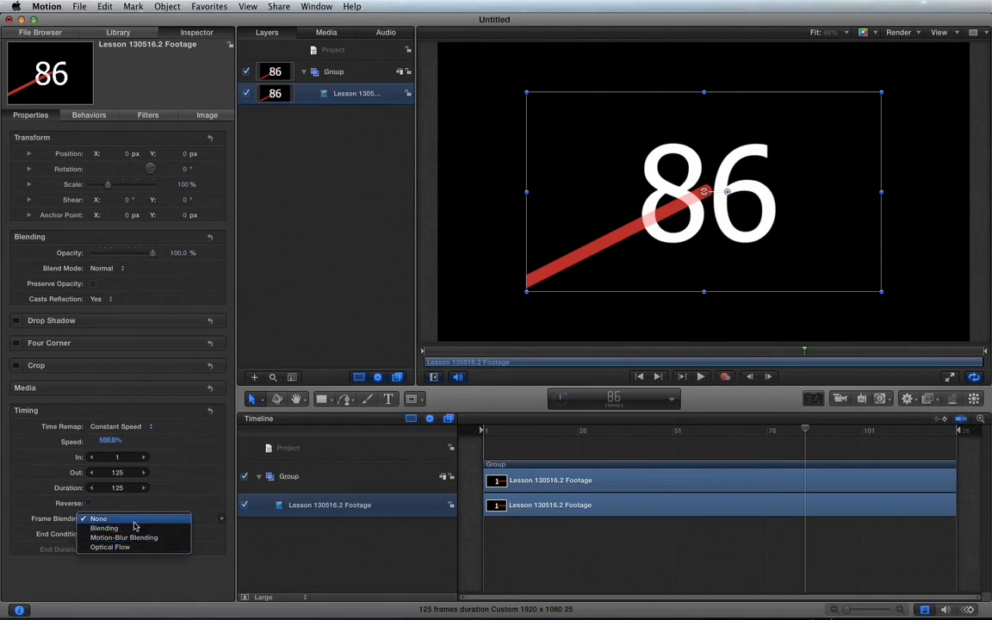
pyautogui.click(177, 493)
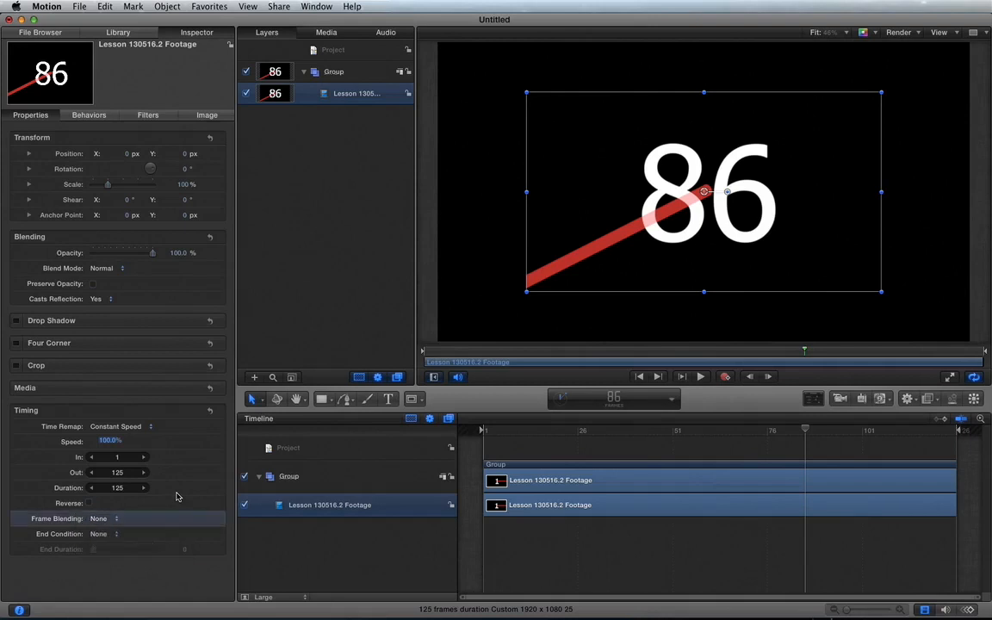
pyautogui.click(125, 427)
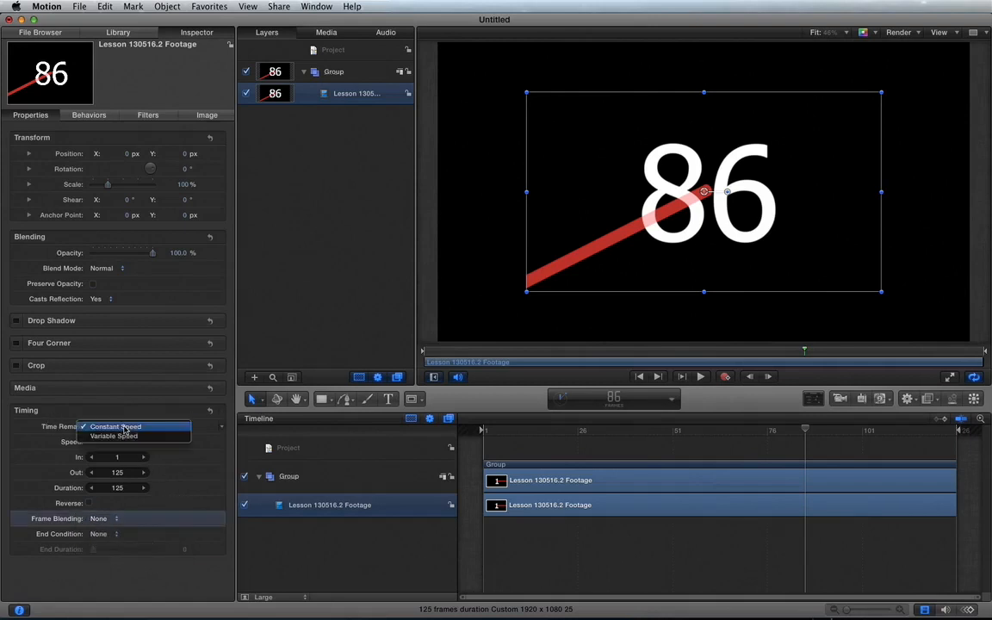
pyautogui.click(113, 436)
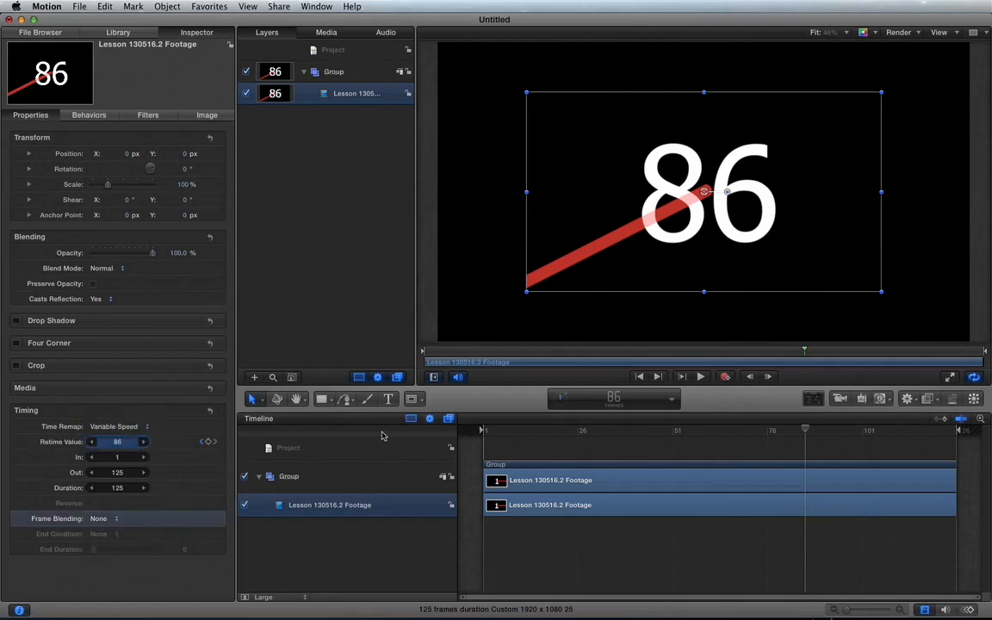
pyautogui.click(509, 429)
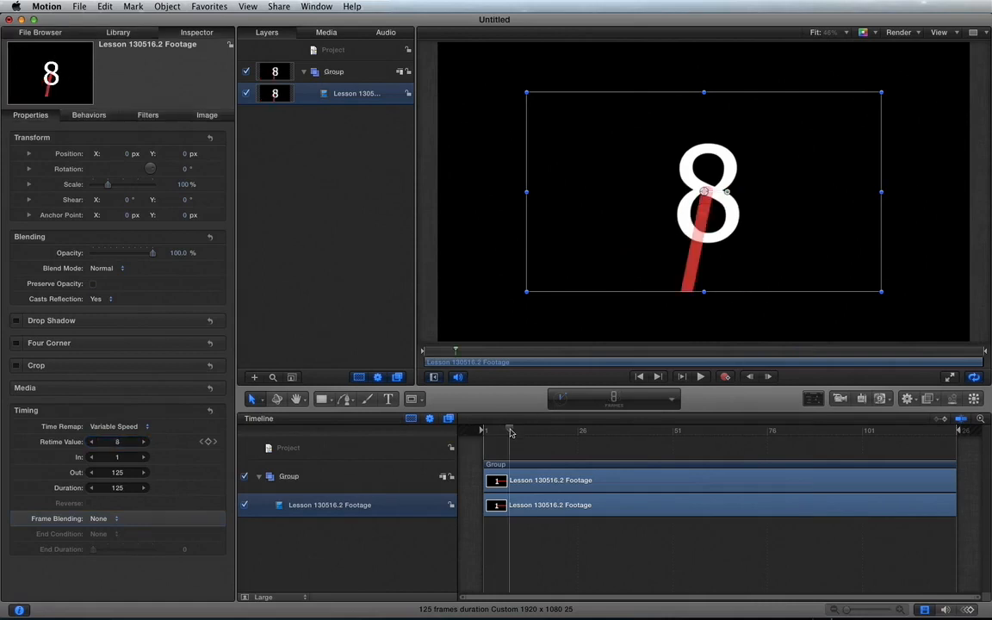
# Add a keyframe at frame 30 and set the clip's Retime Value there to 15
pyautogui.moveTo(509, 430); pyautogui.dragTo(483, 432)
pyautogui.moveTo(480, 430); pyautogui.dragTo(592, 417)
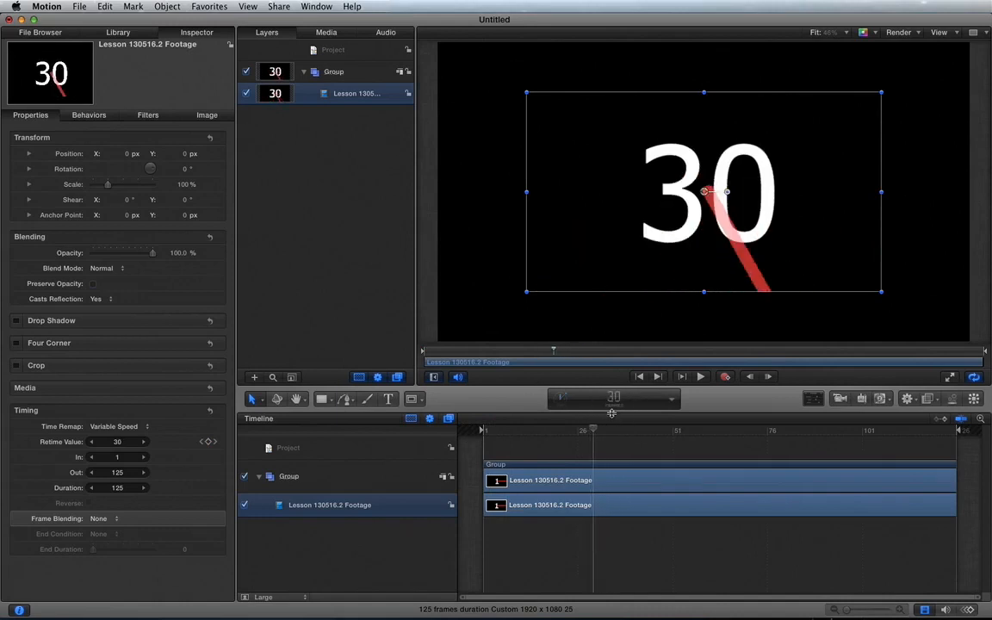
pyautogui.click(208, 445)
pyautogui.moveTo(116, 442)
pyautogui.mouseDown()
pyautogui.moveTo(93, 442)
pyautogui.moveTo(105, 441)
pyautogui.mouseUp()
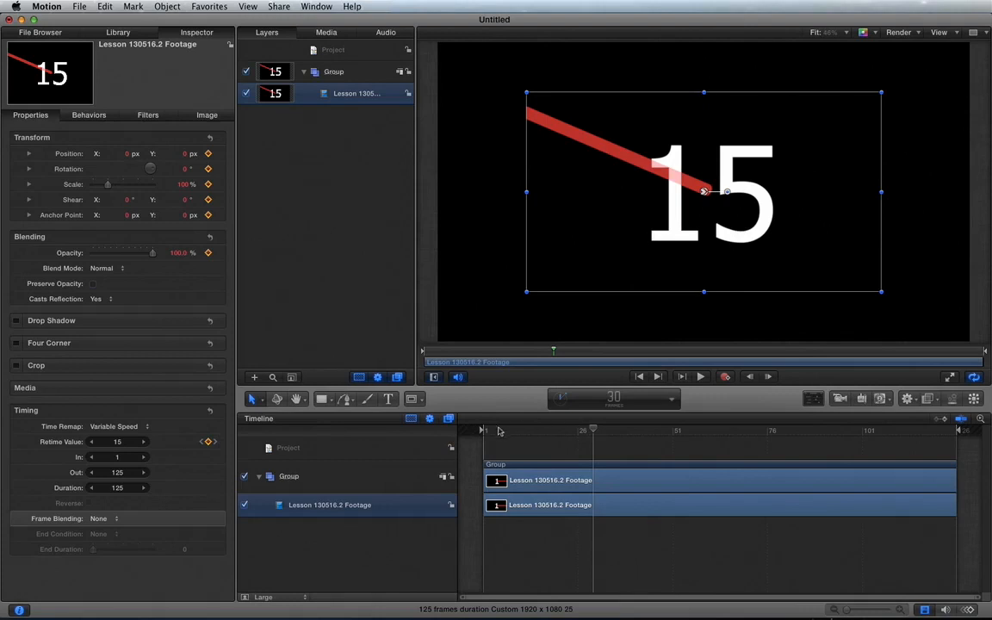
# Check the slowed section by scrubbing between frames 1 and 30 and playing it from near the start
pyautogui.press('Home')
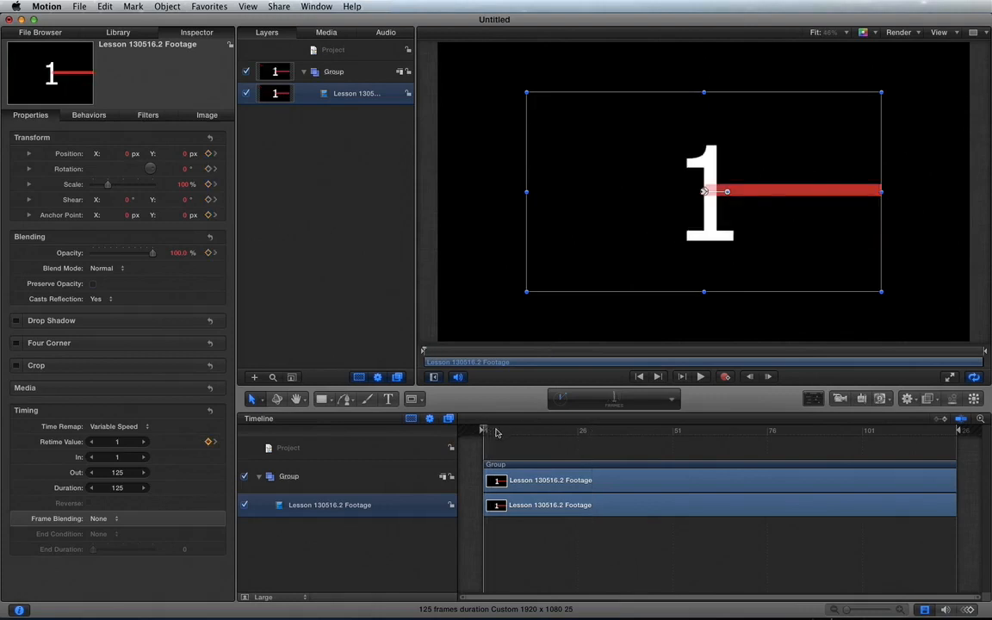
pyautogui.moveTo(586, 432); pyautogui.dragTo(588, 431)
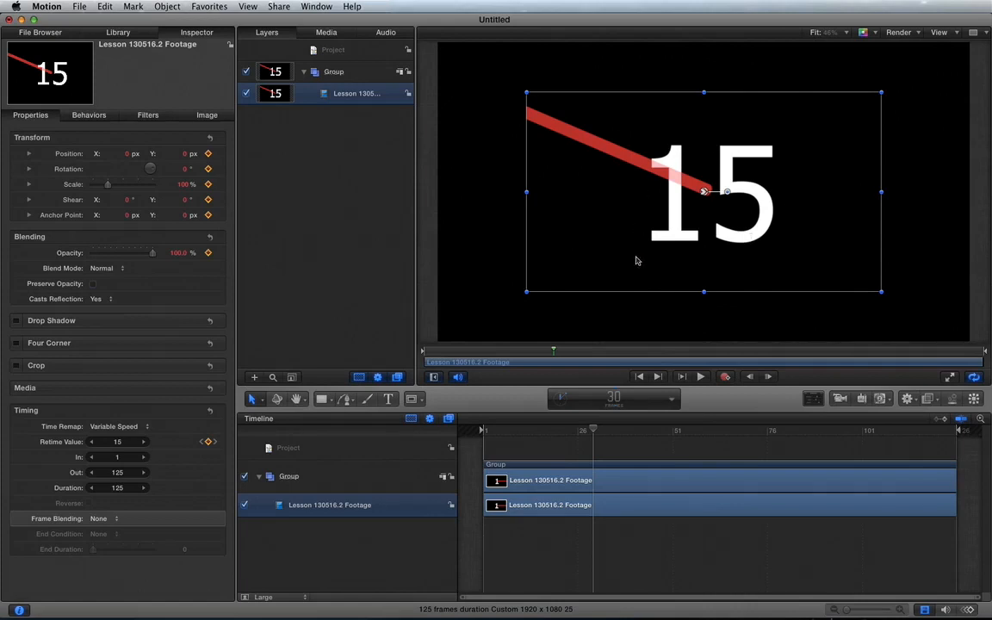
pyautogui.click(489, 434)
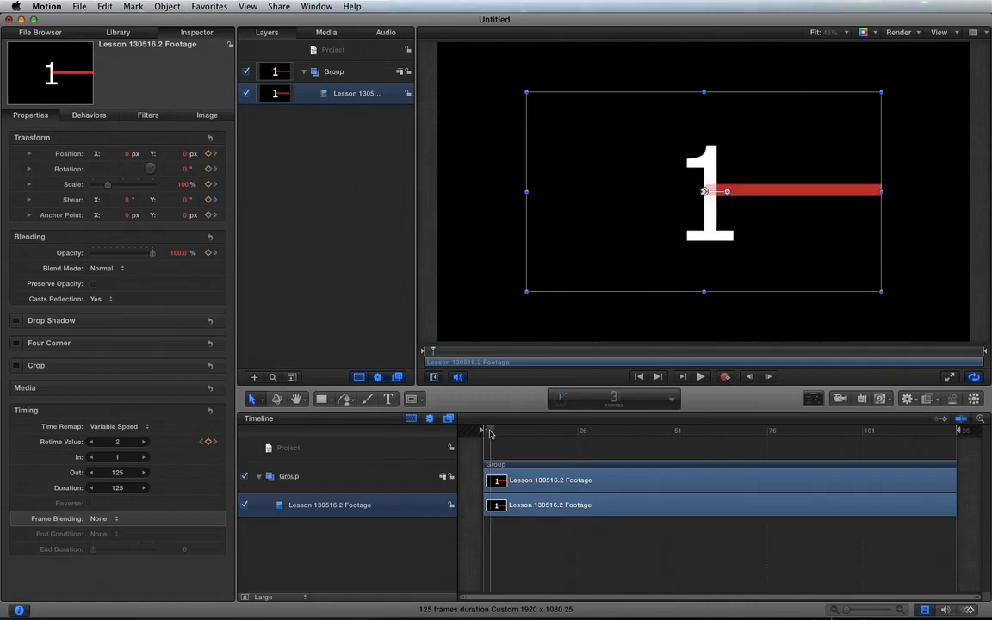
pyautogui.press('space')
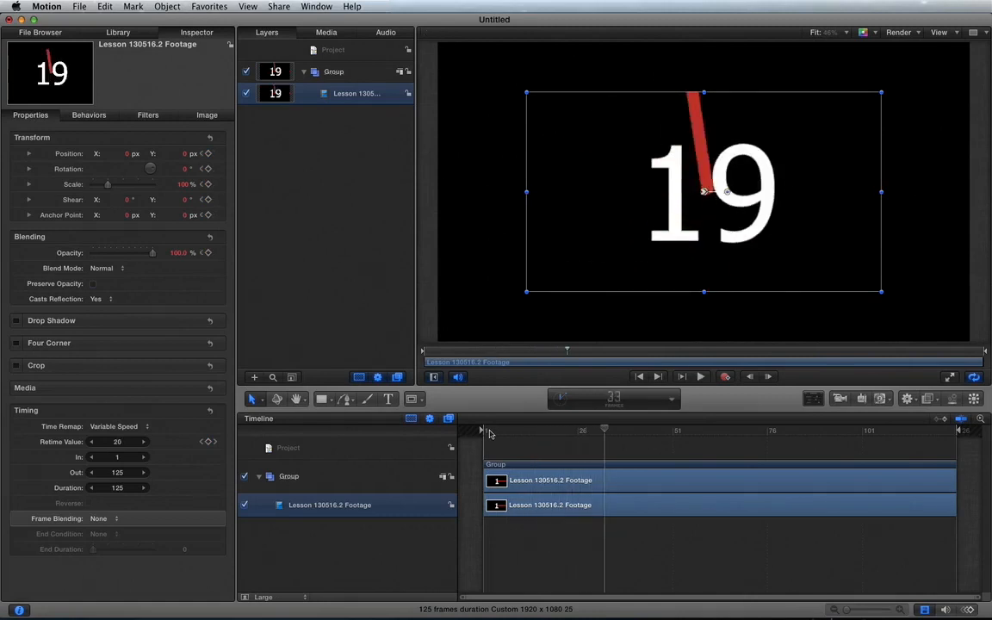
pyautogui.press('space')
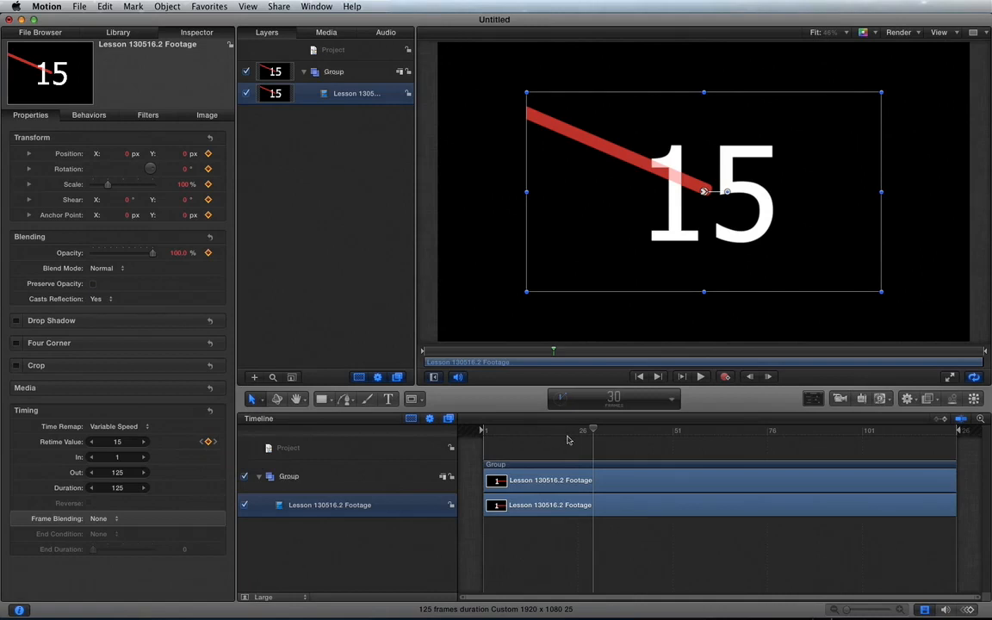
# Scrub and play the clip through to frame 125 to examine the speed after the second keyframe, ending at frame 30
pyautogui.moveTo(592, 431); pyautogui.dragTo(965, 433)
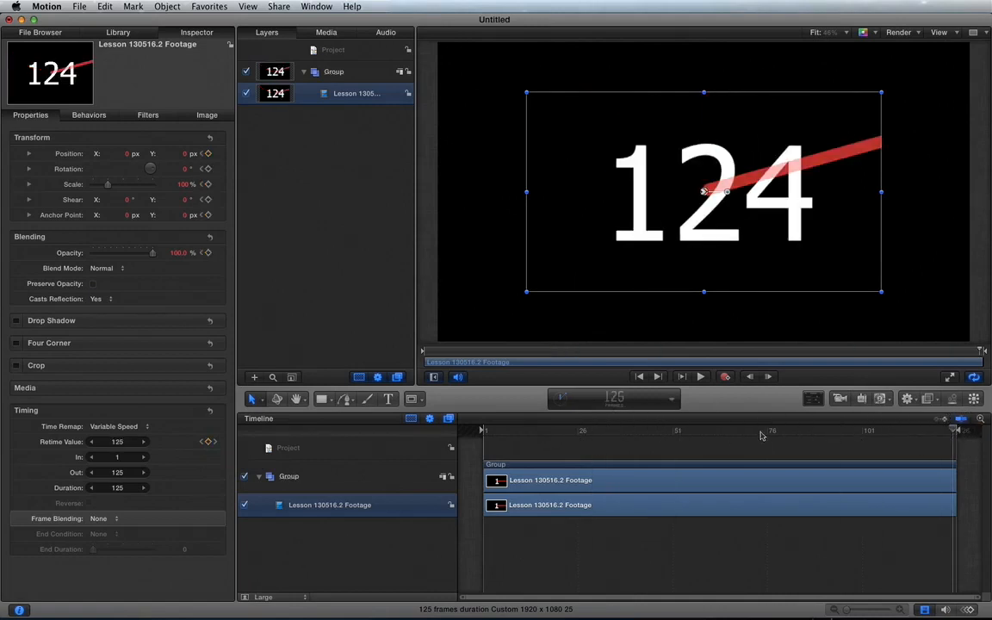
pyautogui.moveTo(618, 433); pyautogui.dragTo(592, 433)
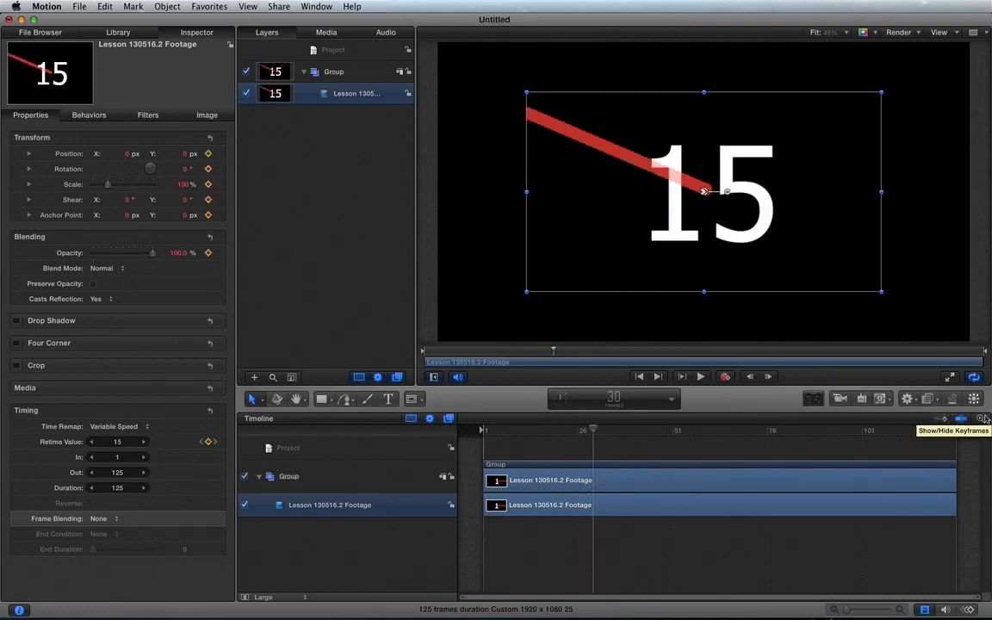
pyautogui.moveTo(592, 431); pyautogui.dragTo(915, 428)
pyautogui.moveTo(668, 430); pyautogui.dragTo(463, 442)
pyautogui.press('space')
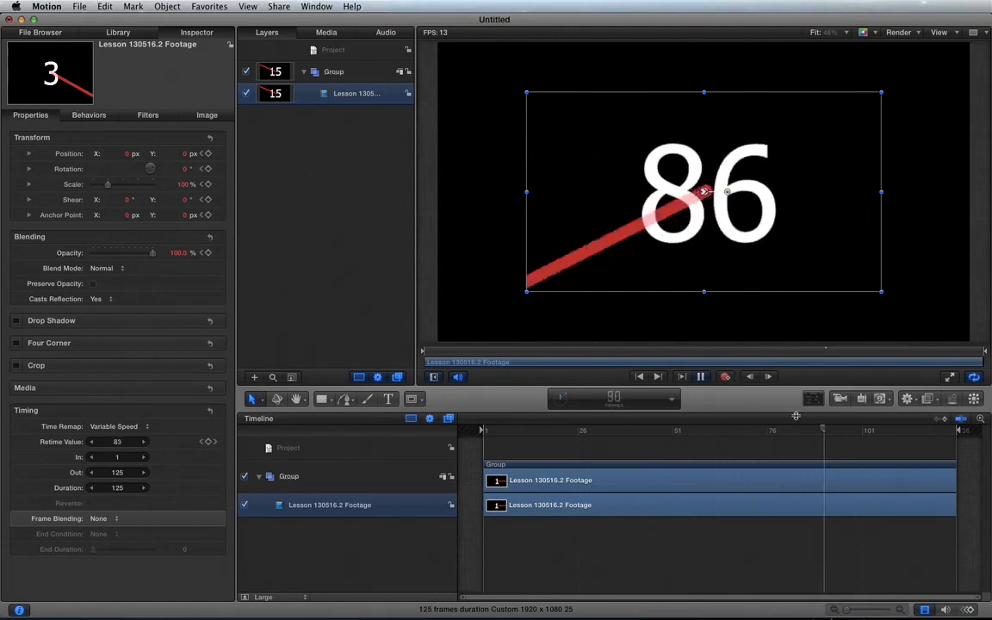
pyautogui.click(945, 433)
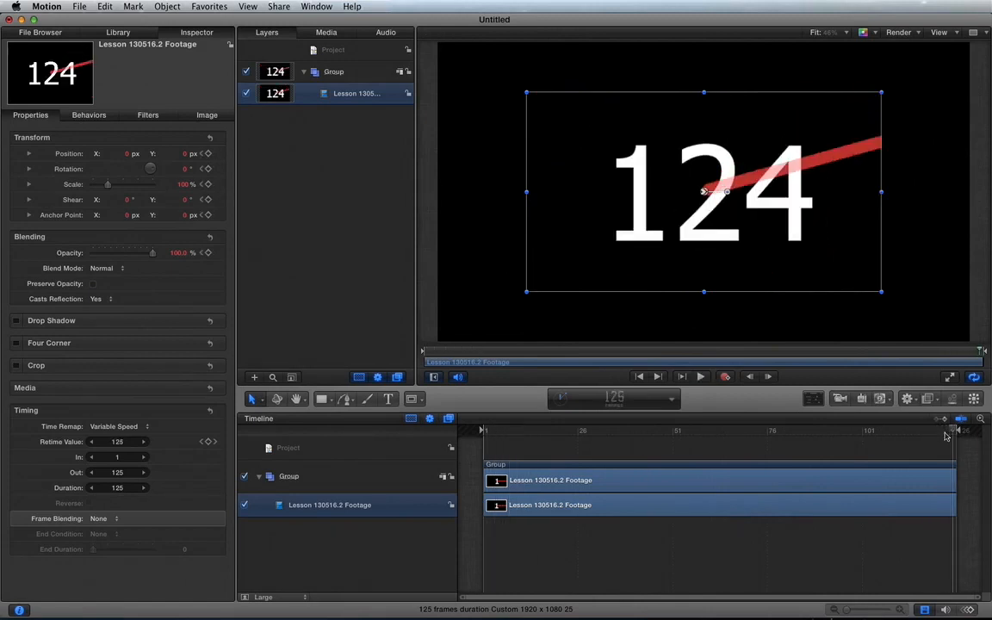
pyautogui.click(630, 428)
pyautogui.moveTo(629, 428); pyautogui.dragTo(595, 430)
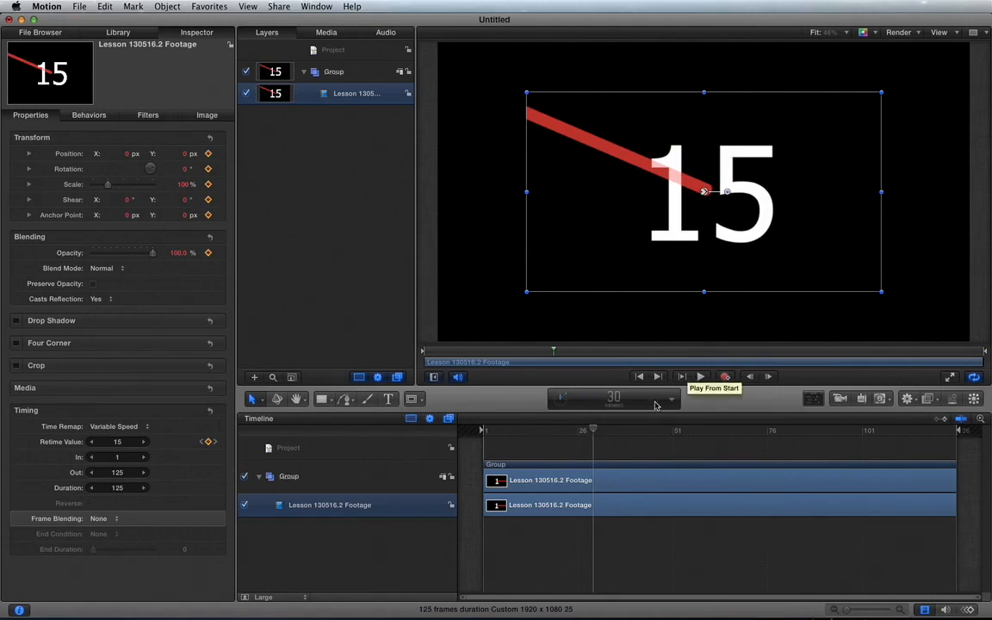
# Add a keyframe at frame 60 and set the clip's Retime Value there to 100
pyautogui.click(651, 429)
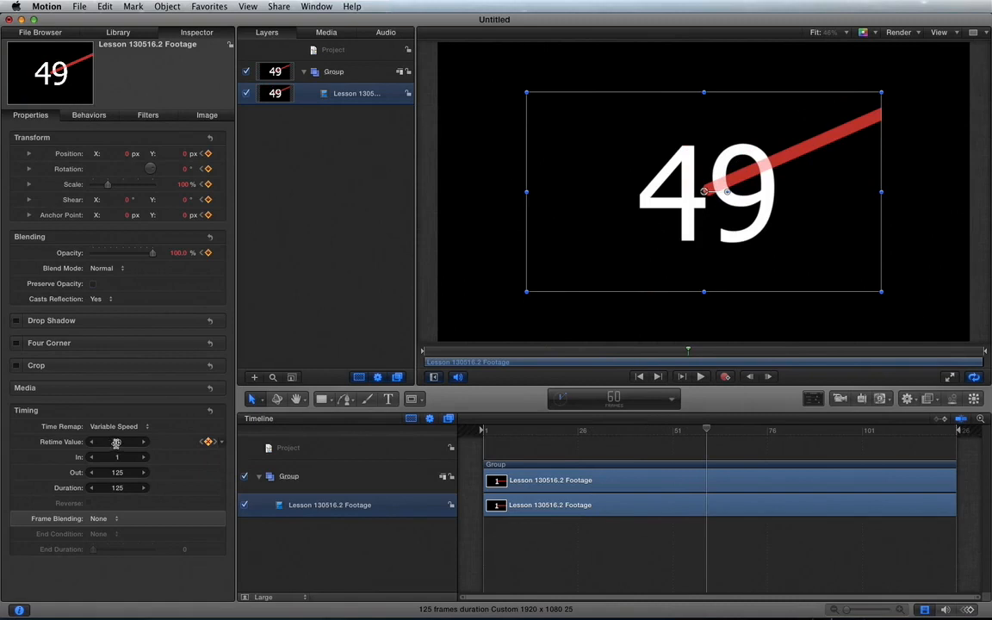
pyautogui.moveTo(116, 442); pyautogui.dragTo(150, 436)
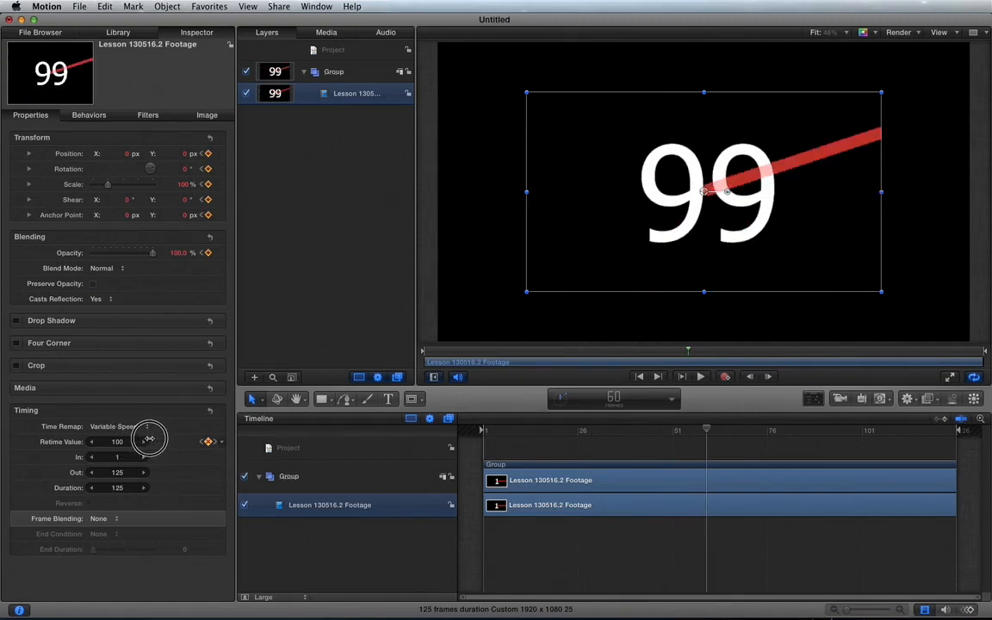
# Step frame by frame from near the clip's start to frame 30 to examine the slow section
pyautogui.click(499, 434)
pyautogui.press('Right')
pyautogui.press('Right')
pyautogui.press('Right')
pyautogui.press('Right')
pyautogui.press('Right')
pyautogui.press('Right')
pyautogui.press('Right')
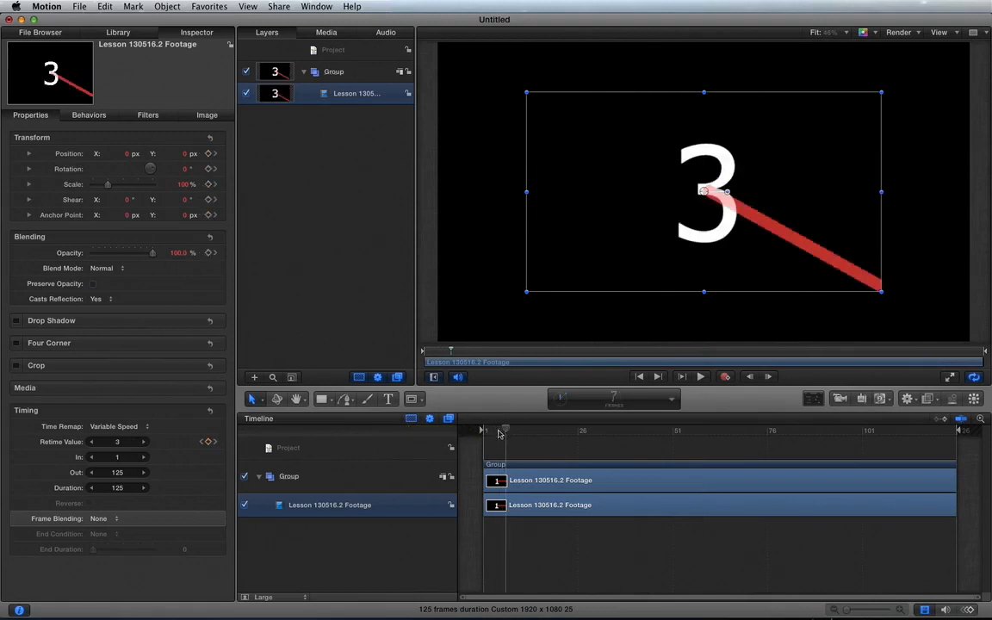
pyautogui.press('Right')
pyautogui.press('Right')
pyautogui.press('Right')
pyautogui.press('Right')
pyautogui.press('Right')
pyautogui.press('Right')
pyautogui.press('Right')
pyautogui.press('Right')
pyautogui.press('Right')
pyautogui.press('Right')
pyautogui.press('Right')
pyautogui.press('Right')
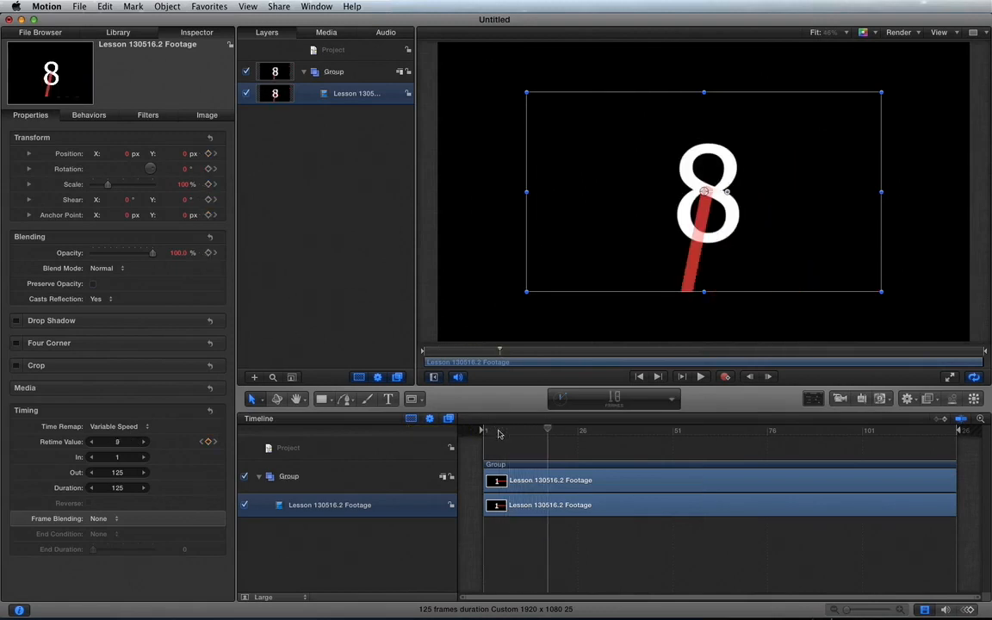
pyautogui.press('Right')
pyautogui.press('Right')
pyautogui.press('Right')
pyautogui.press('Right')
pyautogui.press('Right')
pyautogui.press('Right')
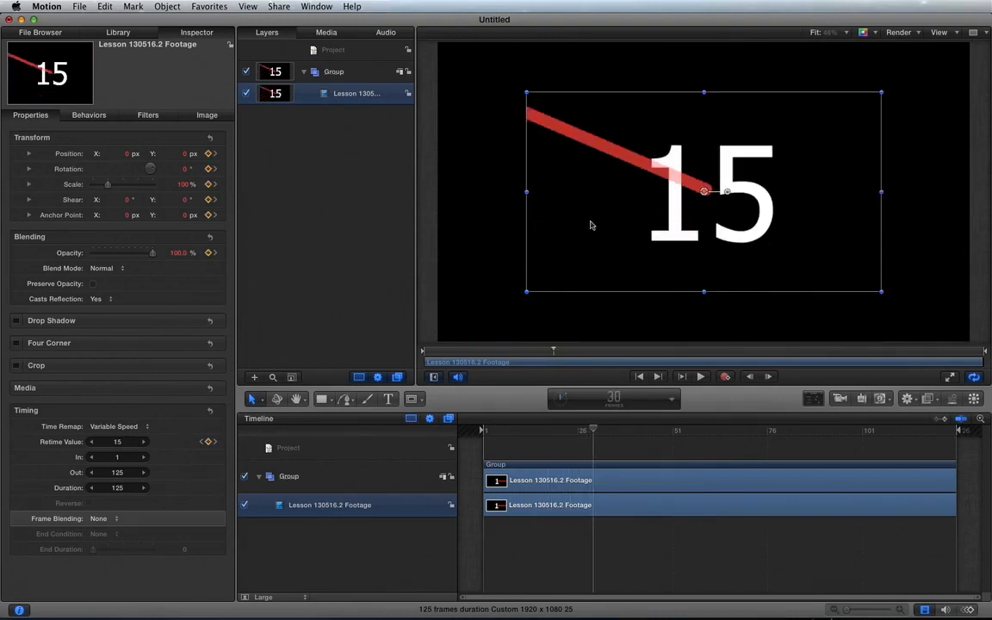
# Step frame by frame from frame 30 to frame 60 to examine the sped-up section
pyautogui.press('Right')
pyautogui.press('Right')
pyautogui.press('Right')
pyautogui.press('Right')
pyautogui.press('Right')
pyautogui.press('Right')
pyautogui.press('Right')
pyautogui.press('Right')
pyautogui.press('Right')
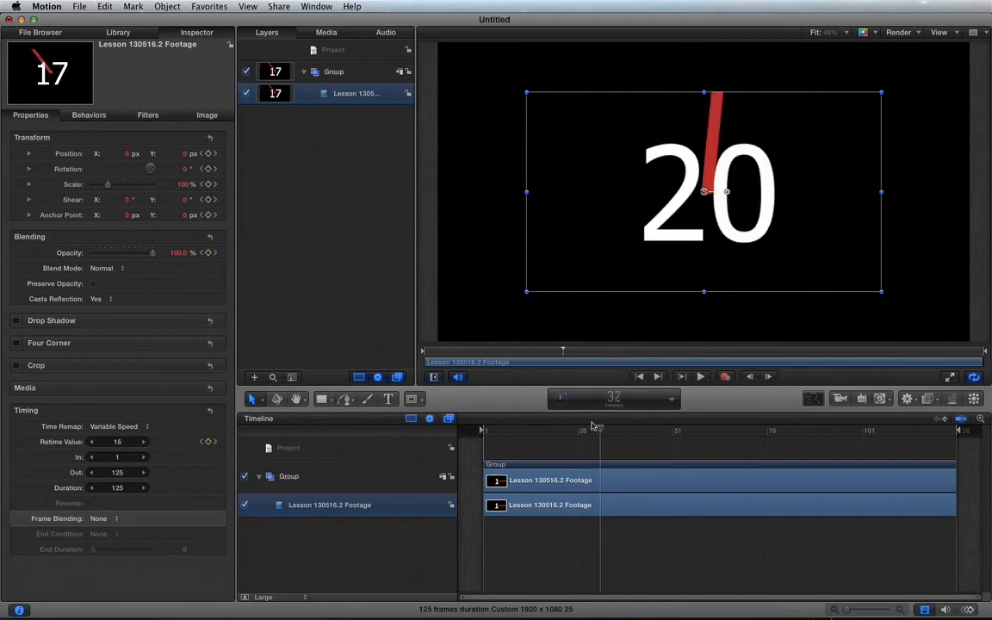
pyautogui.press('Right')
pyautogui.press('Right')
pyautogui.press('Right')
pyautogui.press('Right')
pyautogui.press('Right')
pyautogui.press('Right')
pyautogui.press('Right')
pyautogui.press('Right')
pyautogui.press('Right')
pyautogui.press('Right')
pyautogui.press('Right')
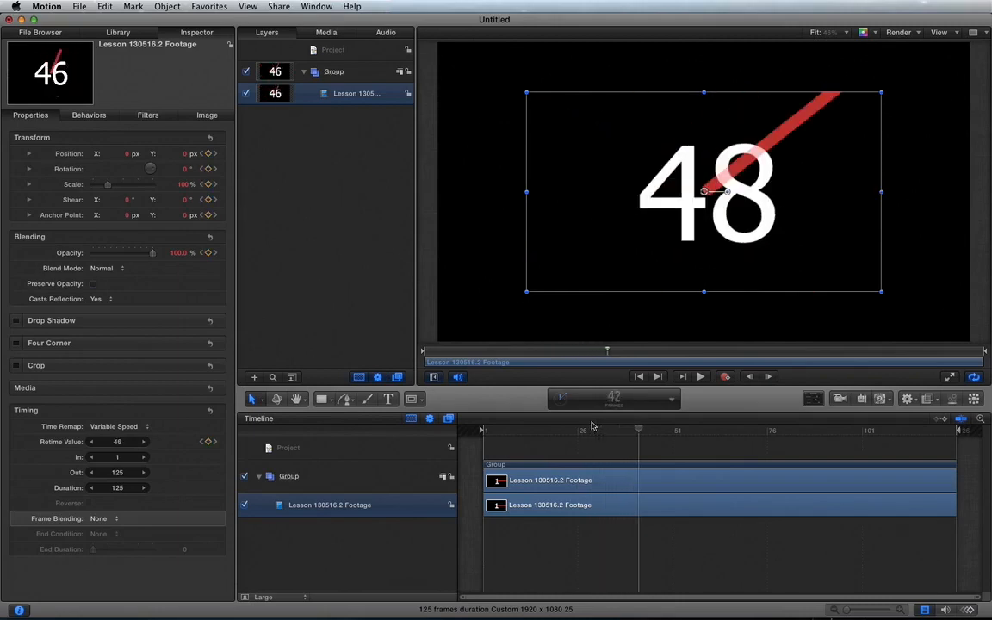
pyautogui.press('Right')
pyautogui.press('Right')
pyautogui.press('Right')
pyautogui.press('Right')
pyautogui.press('Right')
pyautogui.press('Right')
pyautogui.press('Right')
pyautogui.press('Right')
pyautogui.press('Right')
pyautogui.press('Right')
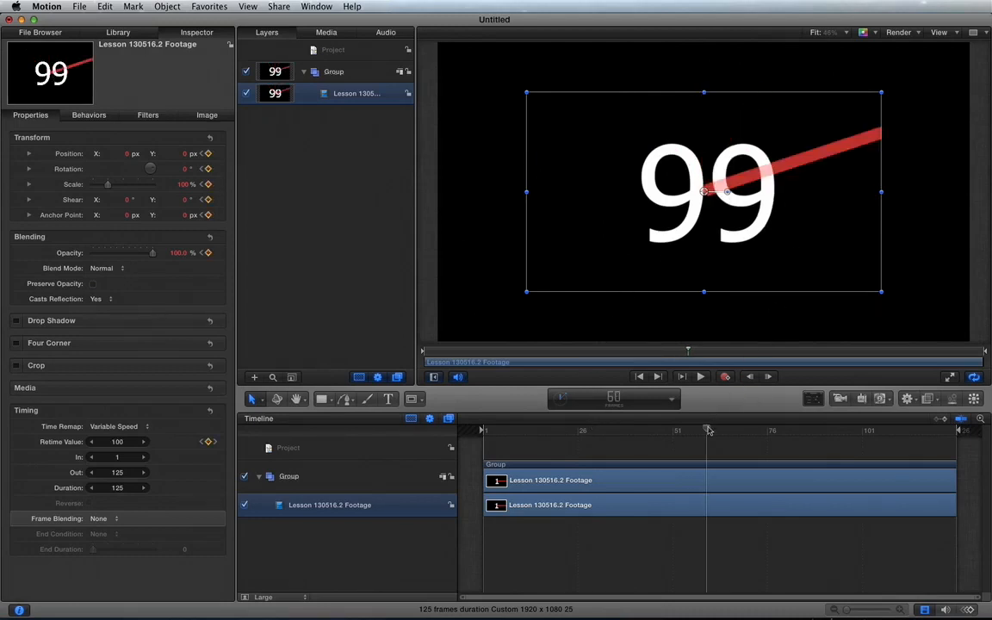
# Examine the section from frame 60 to frame 125 by stepping and scrubbing, then return to frame 60
pyautogui.moveTo(707, 430)
pyautogui.mouseDown()
pyautogui.moveTo(959, 425)
pyautogui.moveTo(856, 439)
pyautogui.moveTo(718, 433)
pyautogui.mouseUp()
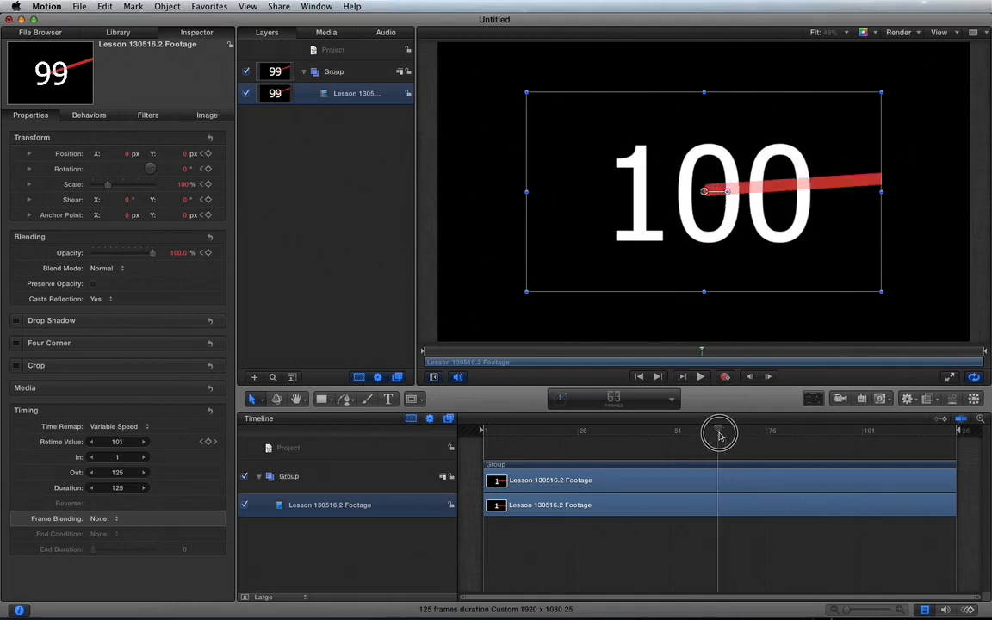
pyautogui.press('Left')
pyautogui.press('Left')
pyautogui.press('Left')
pyautogui.press('Left')
pyautogui.hotkey('ctrl', 'k')
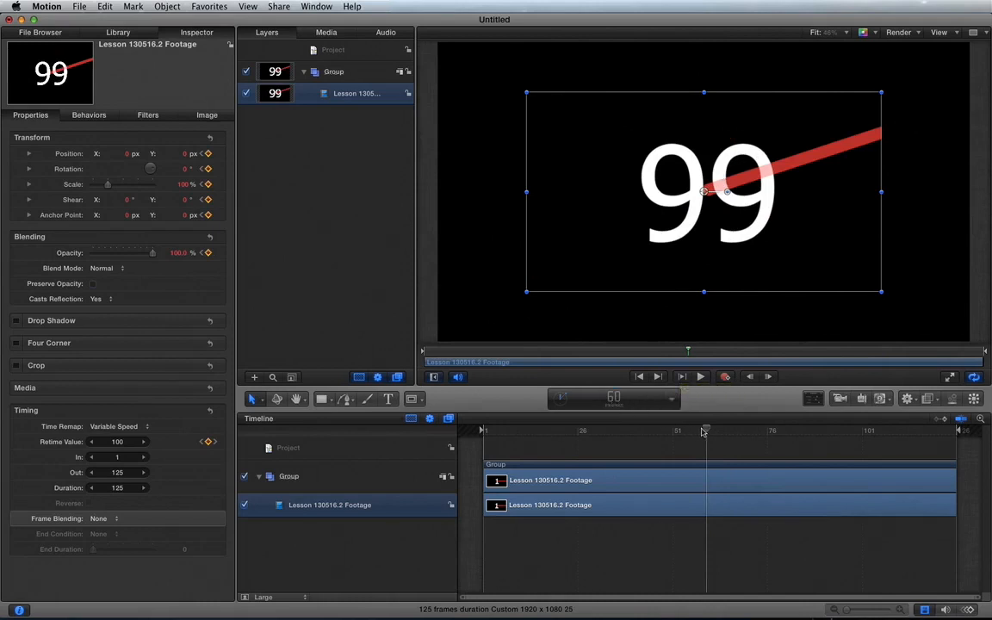
pyautogui.moveTo(707, 430); pyautogui.dragTo(956, 438)
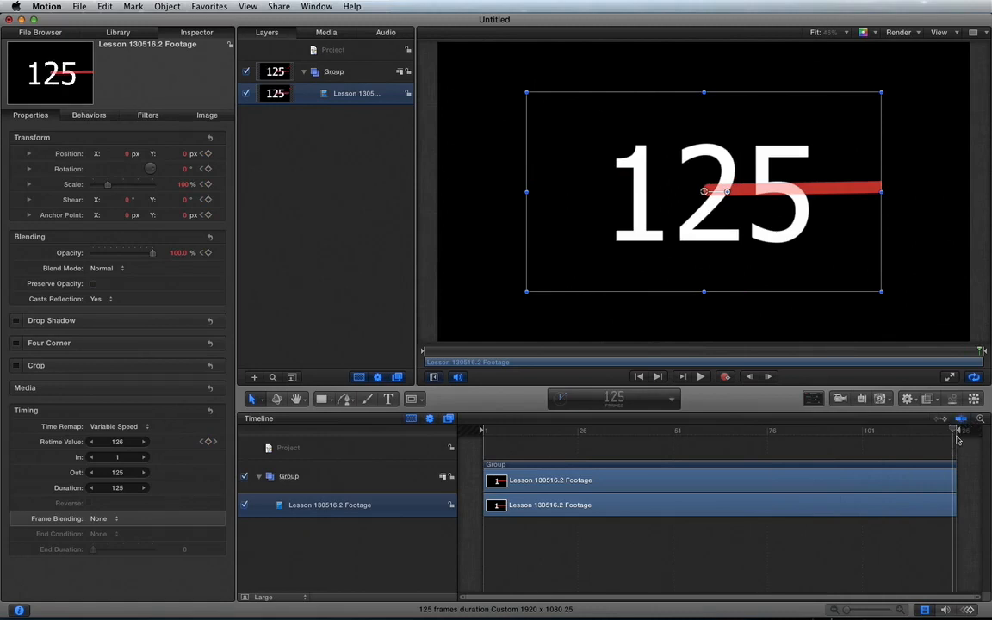
pyautogui.click(694, 431)
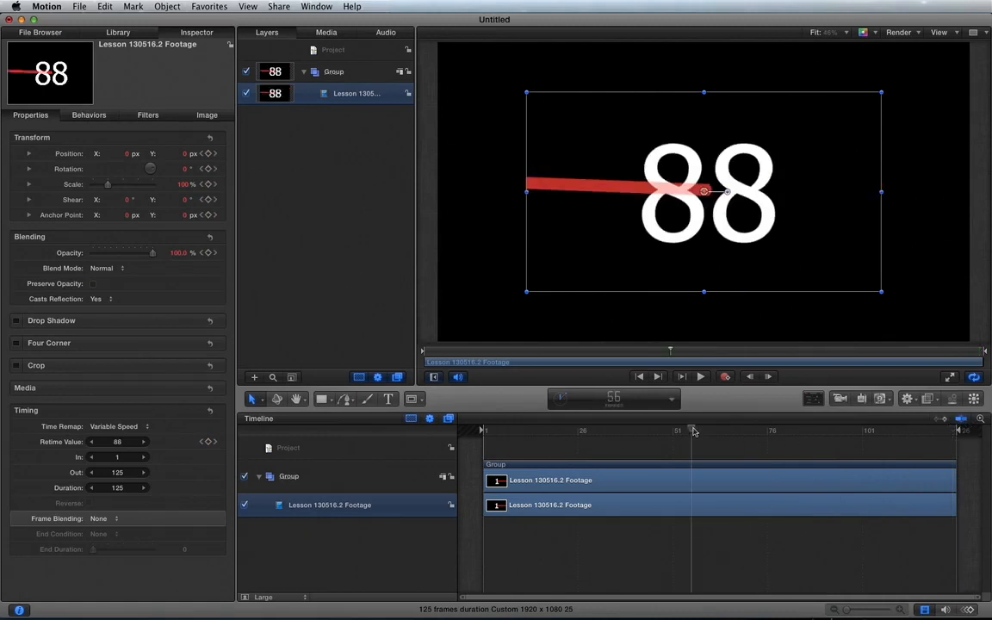
pyautogui.press('Left')
pyautogui.press('Right')
pyautogui.press('Right')
pyautogui.press('Right')
pyautogui.press('Right')
pyautogui.press('Right')
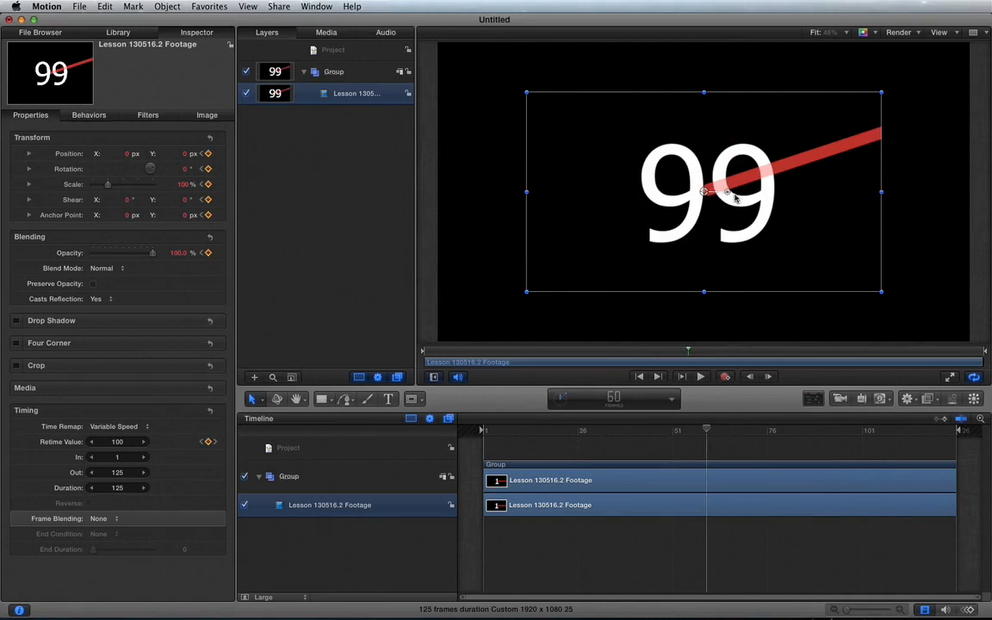
# Play the variable-speed clip to frame 125, then replay it from frame 1 and stop at frame 61
pyautogui.click(700, 377)
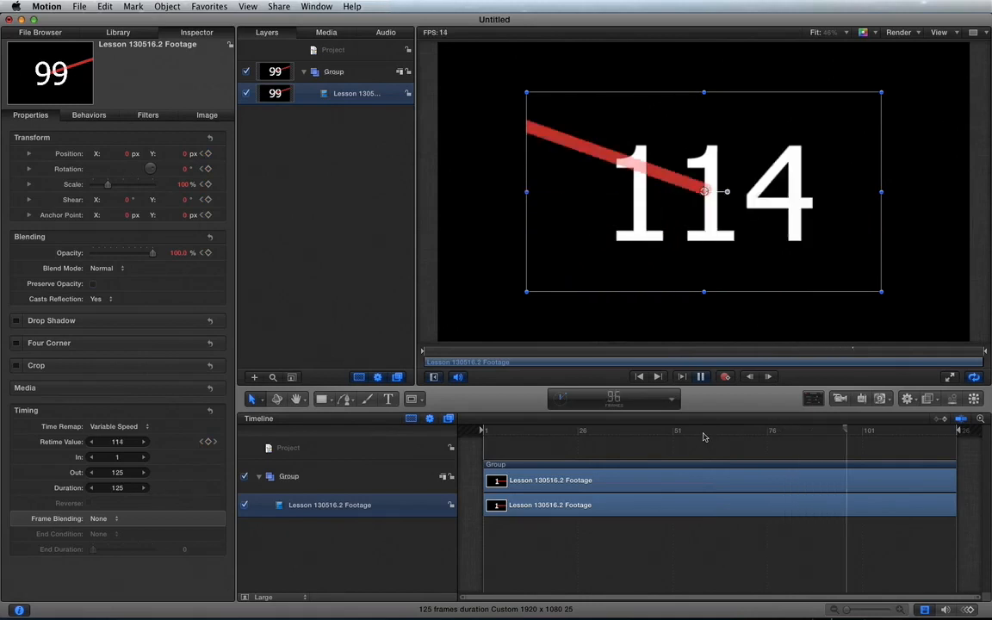
pyautogui.click(954, 430)
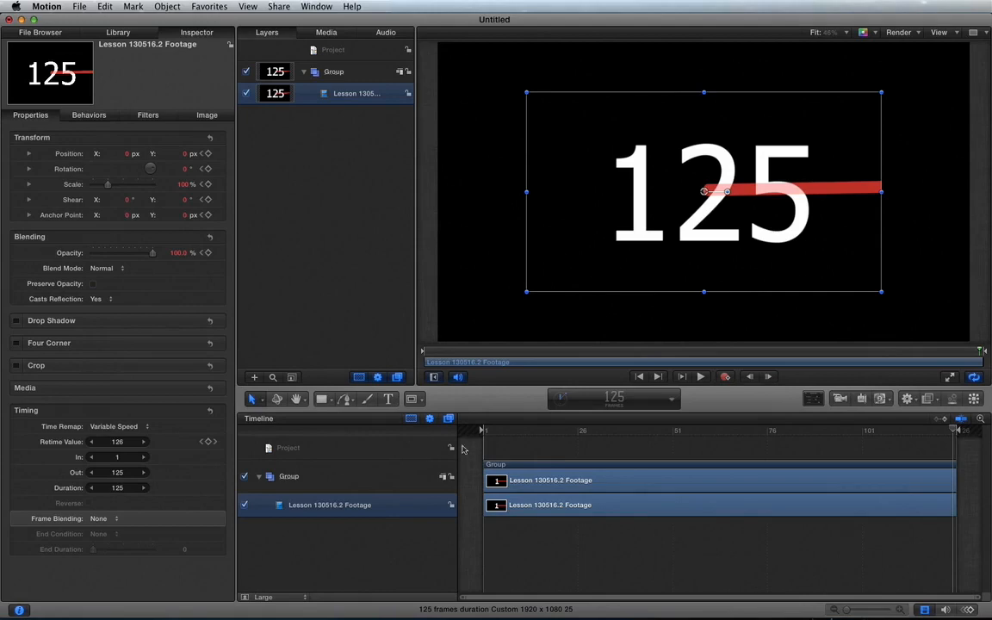
pyautogui.click(504, 438)
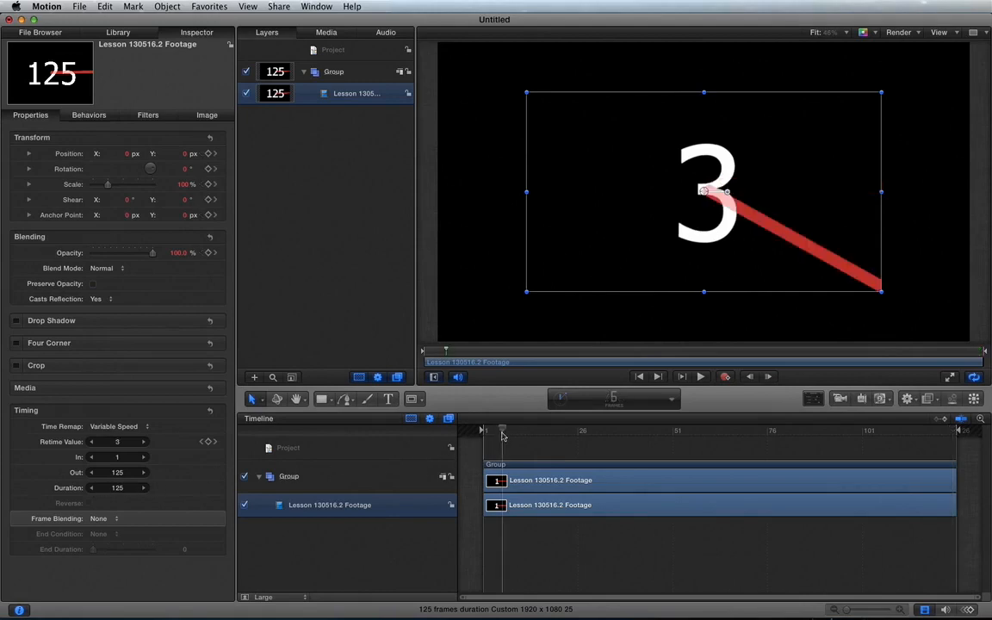
pyautogui.click(483, 432)
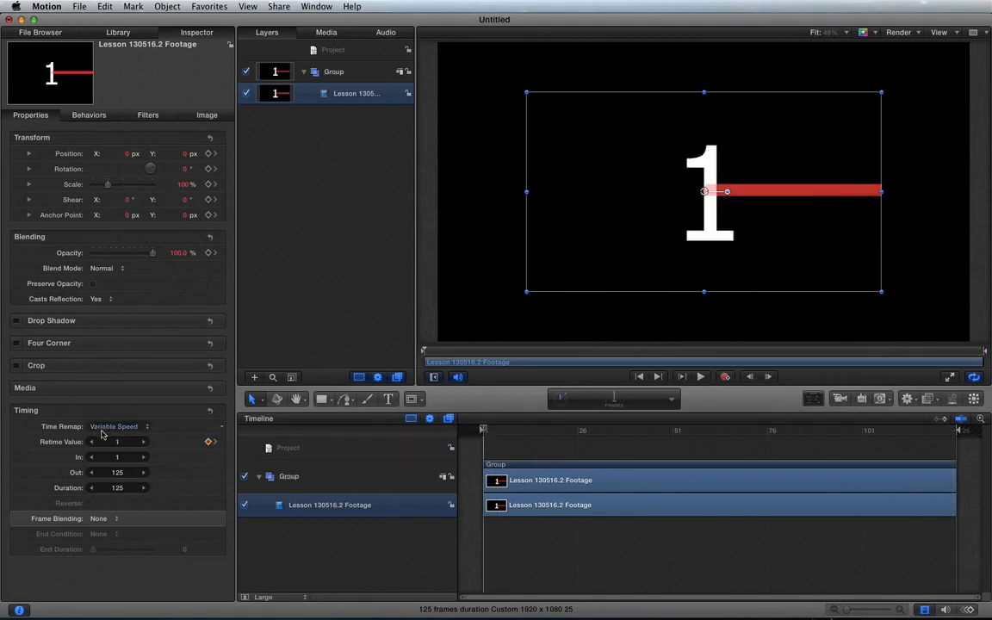
pyautogui.press('space')
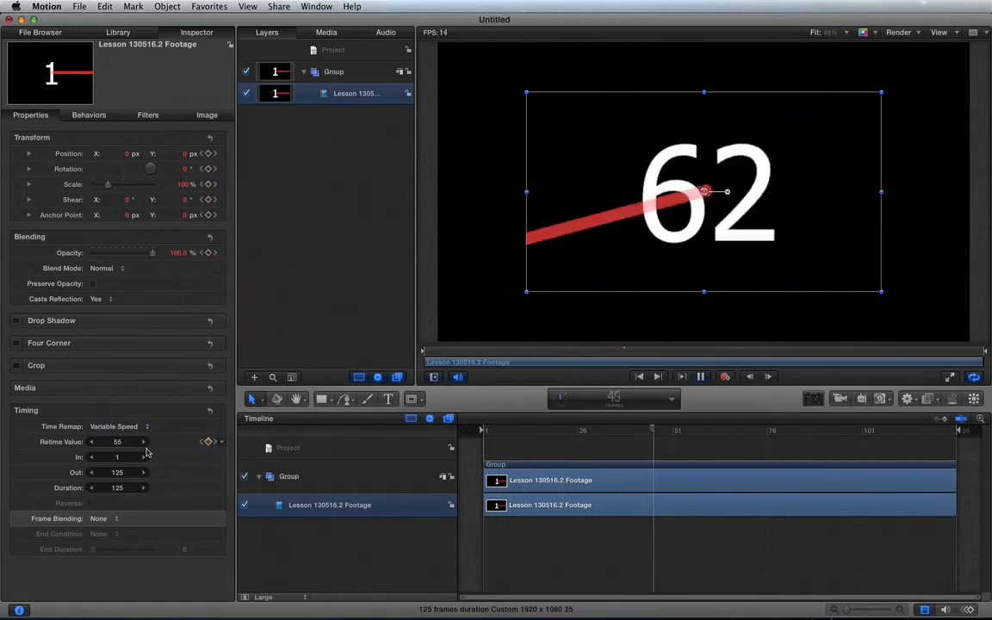
pyautogui.press('space')
# Switch the clip's Time Remap back to Constant Speed
pyautogui.click(124, 429)
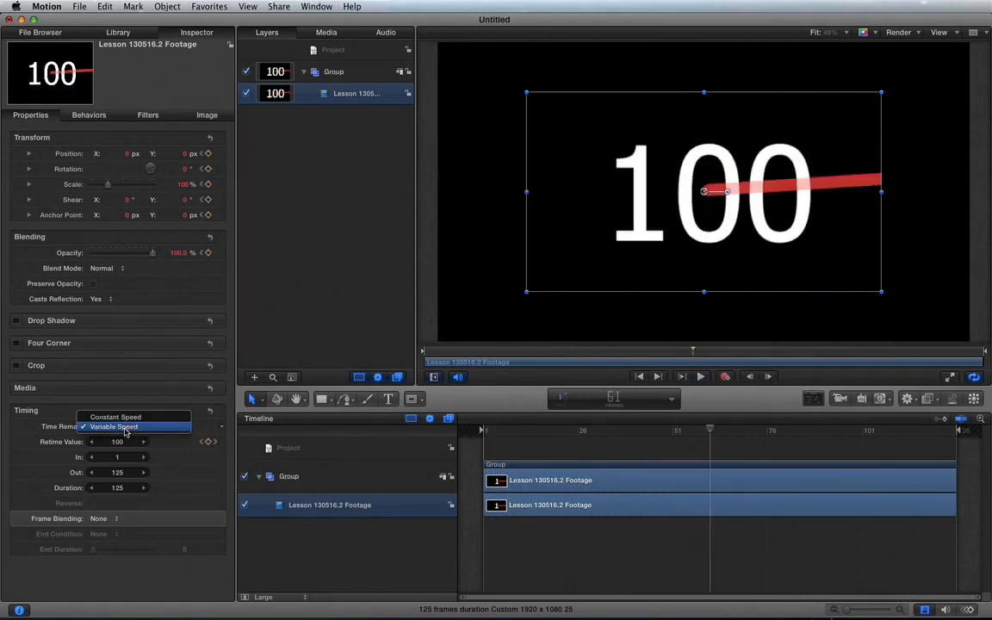
pyautogui.click(126, 418)
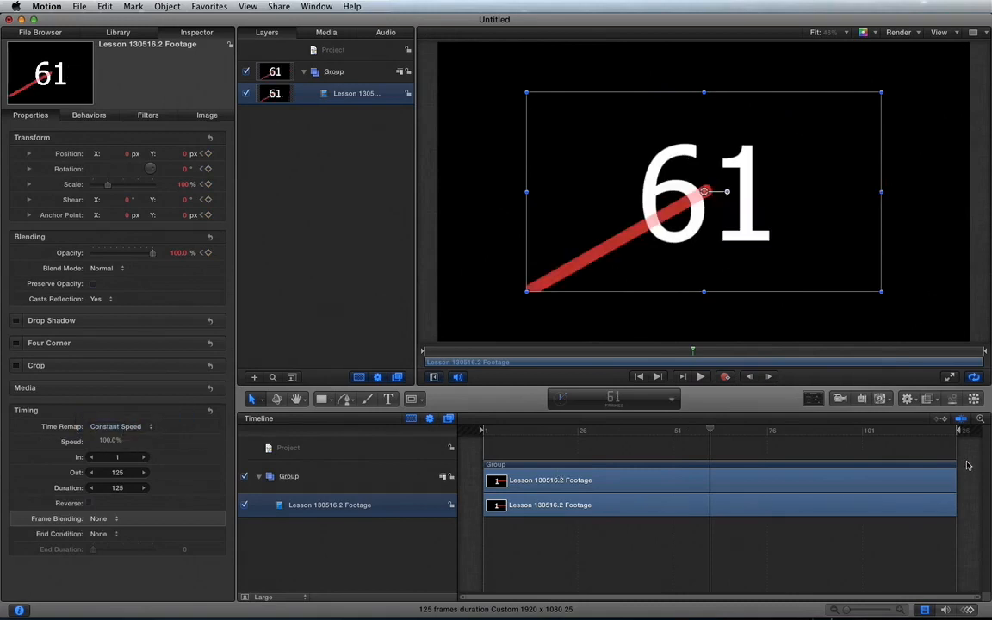
# Trim the end of the group and its footage to frame 42, select the footage and move the playhead to frame 37
pyautogui.moveTo(956, 470); pyautogui.dragTo(643, 469)
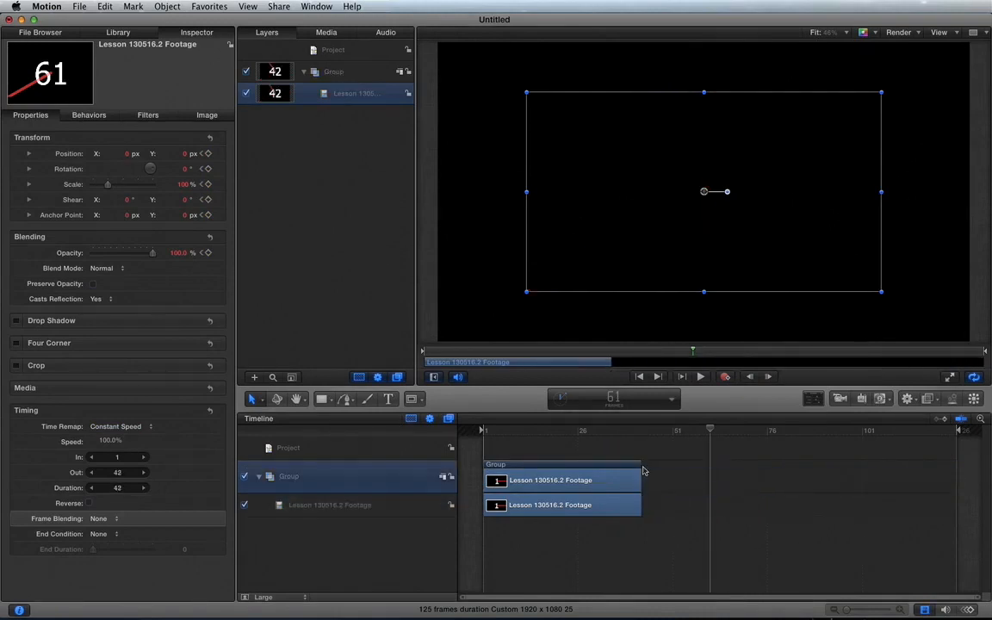
pyautogui.click(383, 503)
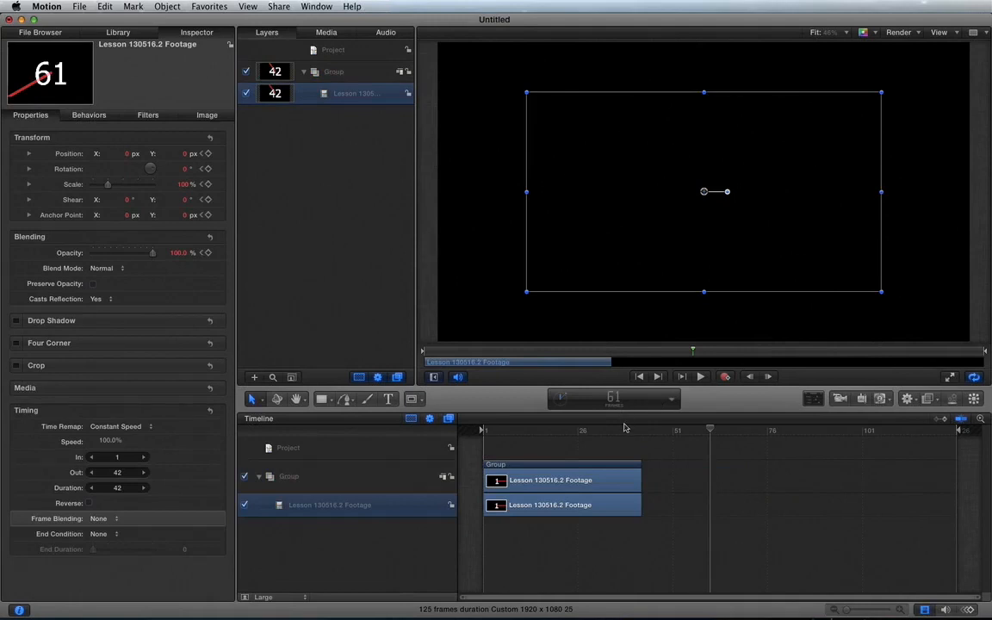
pyautogui.click(621, 434)
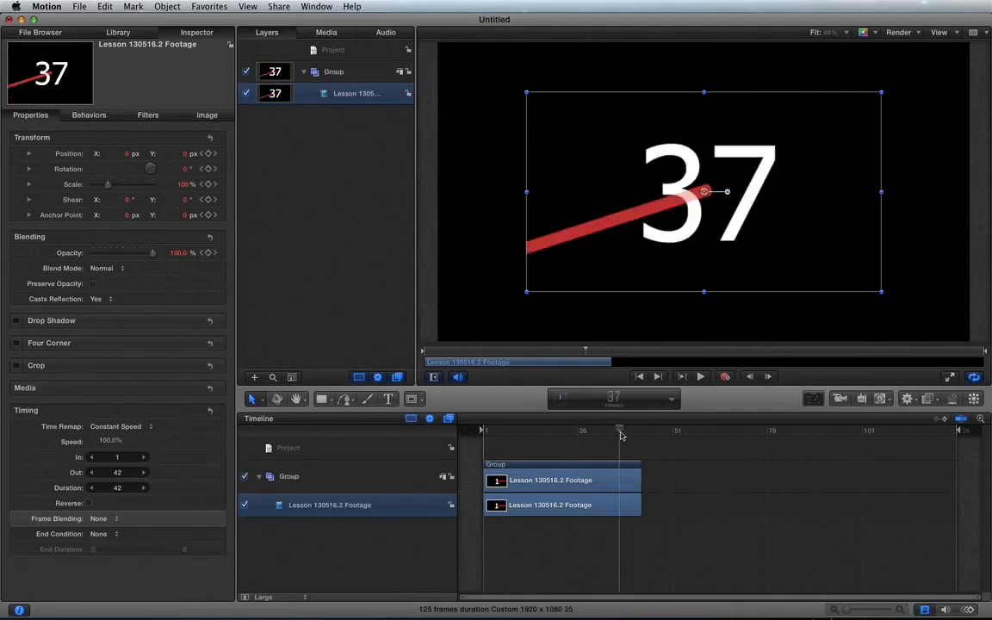
# Trim the end of the group and its footage to frame 30, and scrub the playhead back to that end
pyautogui.press('Left')
pyautogui.press('Left')
pyautogui.press('Left')
pyautogui.press('Left')
pyautogui.press('Left')
pyautogui.press('Left')
pyautogui.press('Left')
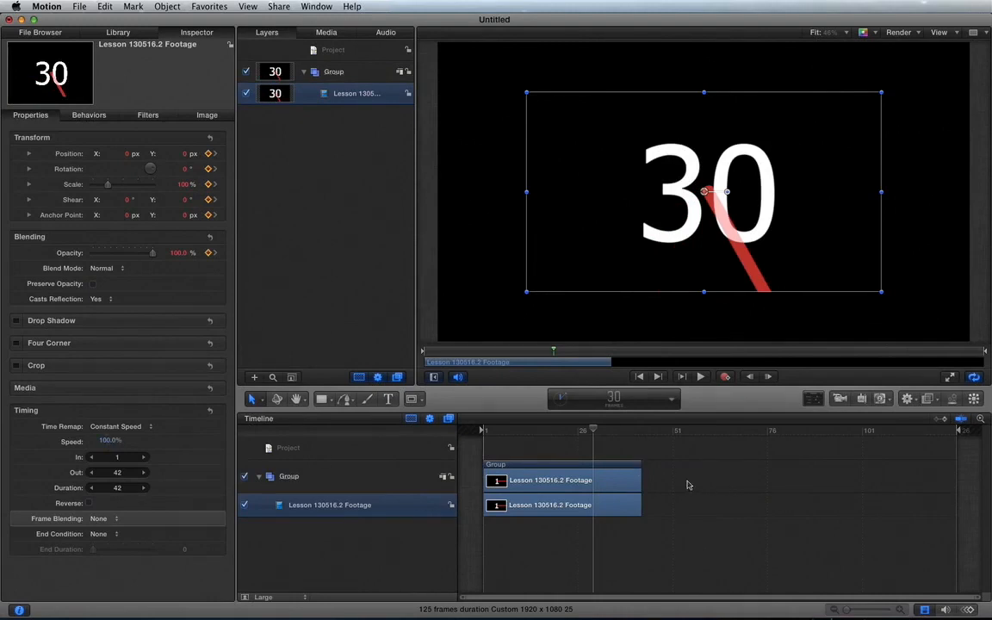
pyautogui.moveTo(642, 474); pyautogui.dragTo(595, 476)
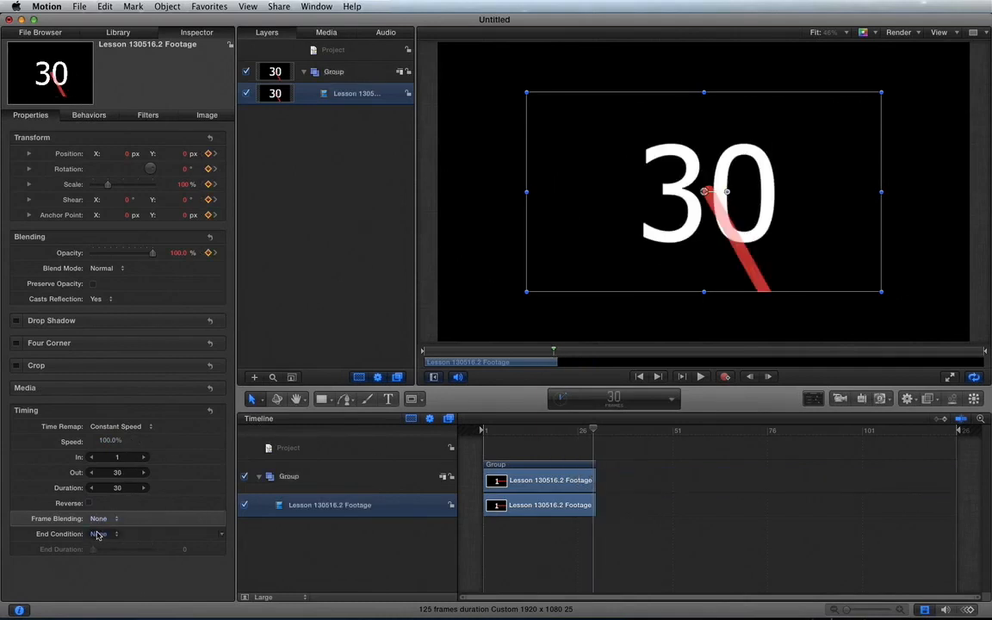
pyautogui.moveTo(542, 430); pyautogui.dragTo(592, 429)
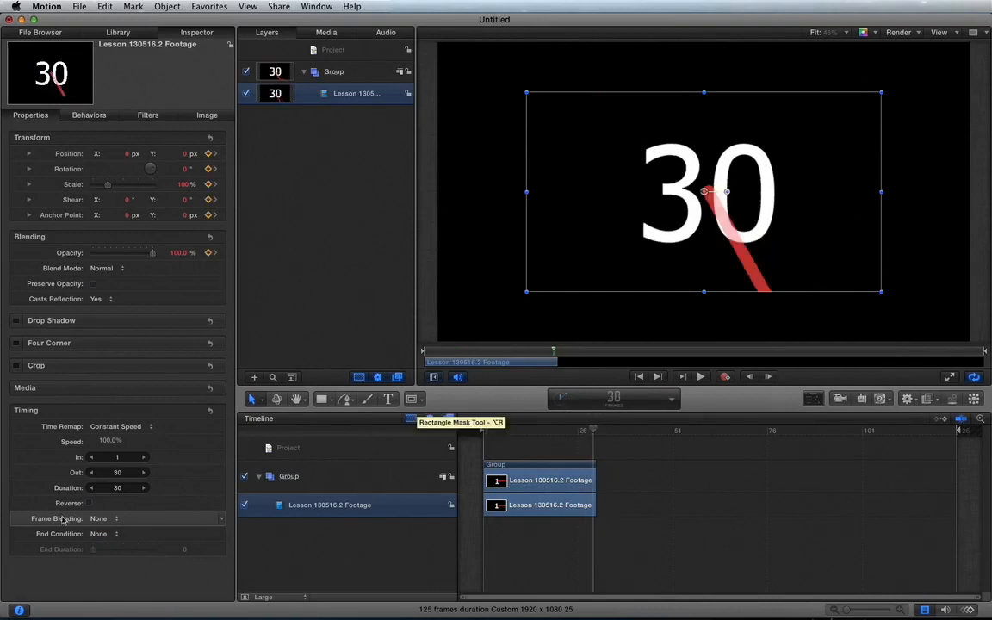
# Set the clip's End Condition to Loop and play past the clip's end, stopping at frame 60
pyautogui.click(99, 535)
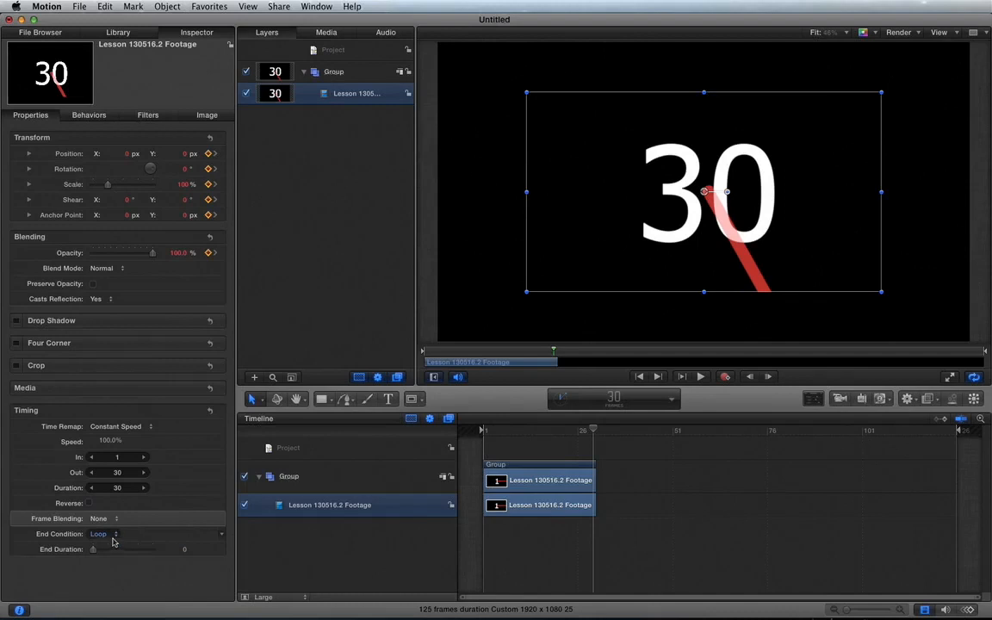
pyautogui.press('space')
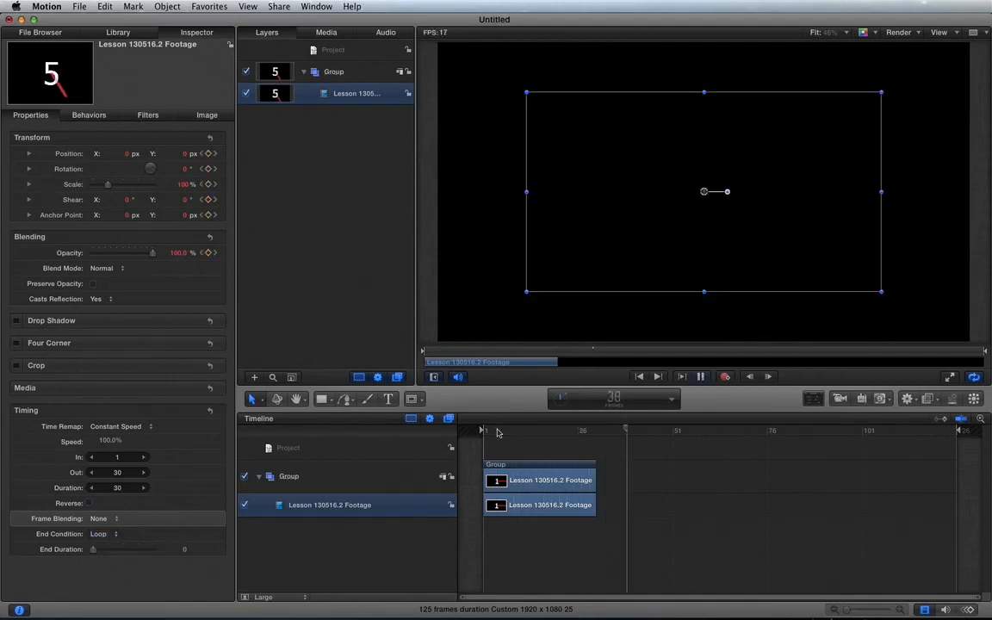
pyautogui.press('space')
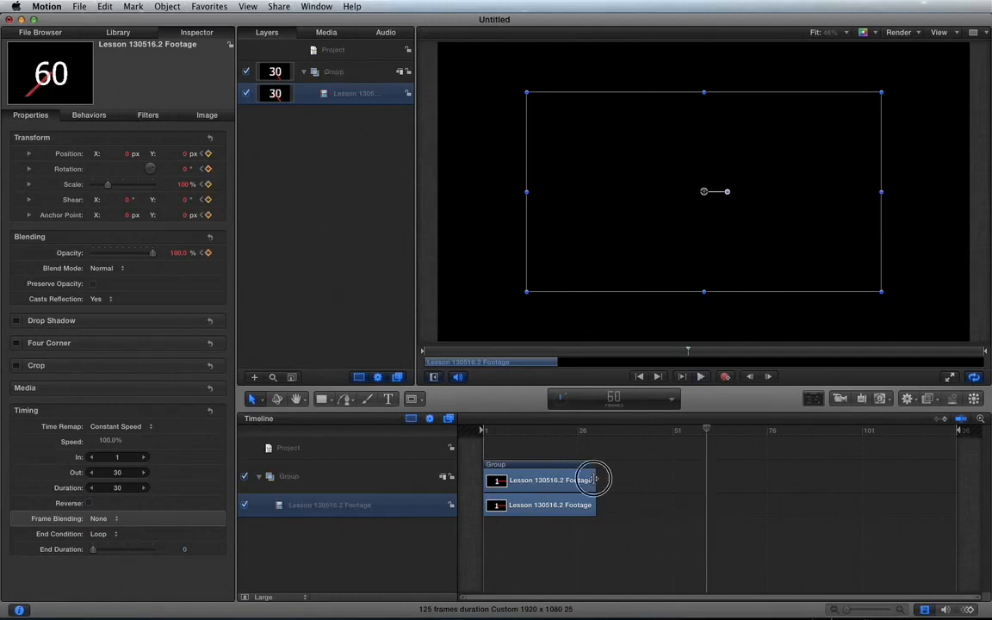
# Extend the looping clip's end to frame 122 and play the repeats from frame 23, stopping at frame 105
pyautogui.moveTo(594, 480); pyautogui.dragTo(945, 468)
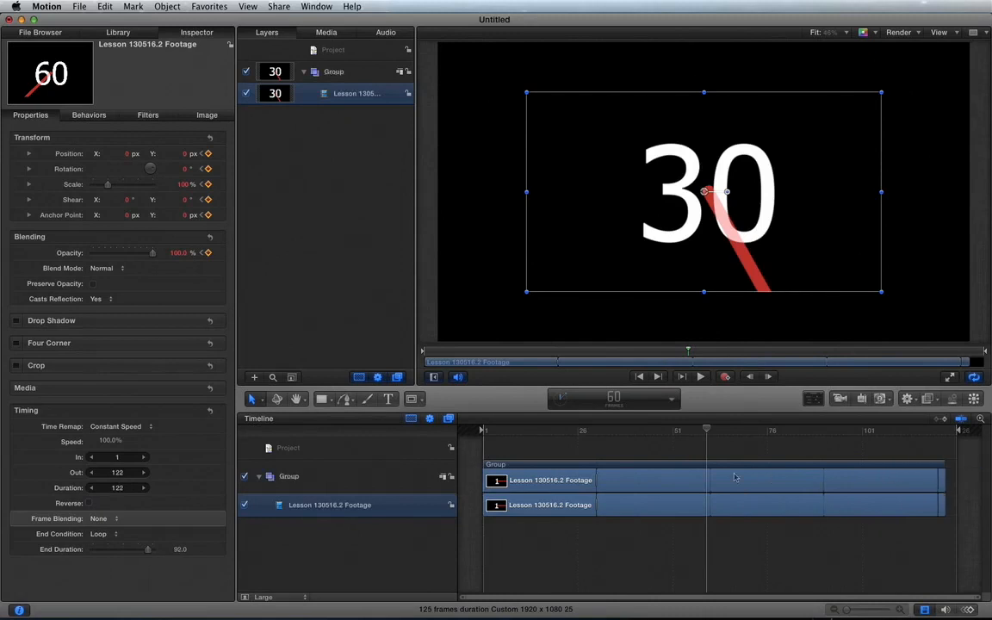
pyautogui.click(566, 439)
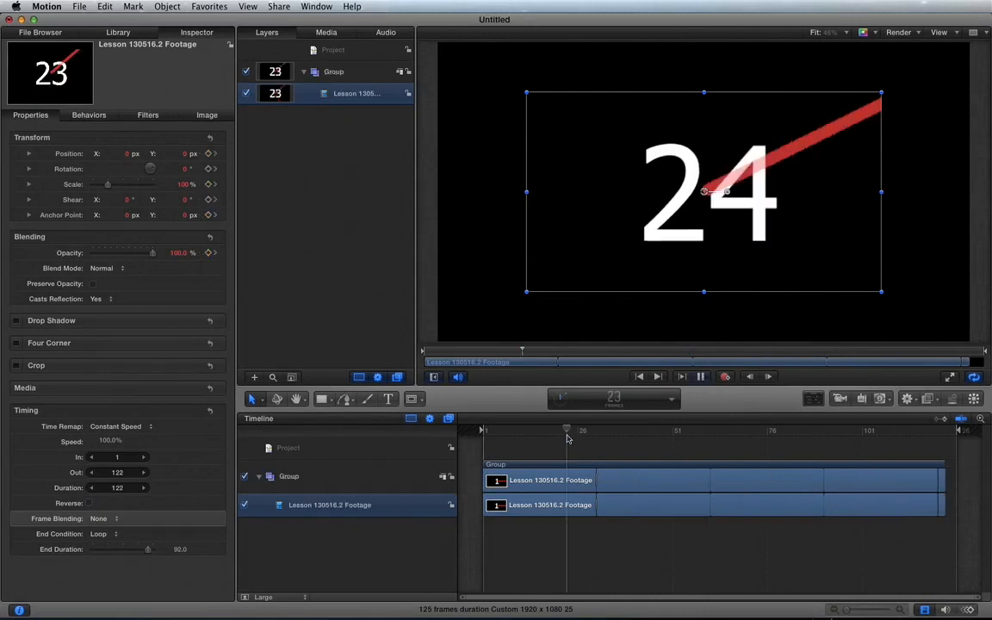
pyautogui.press('space')
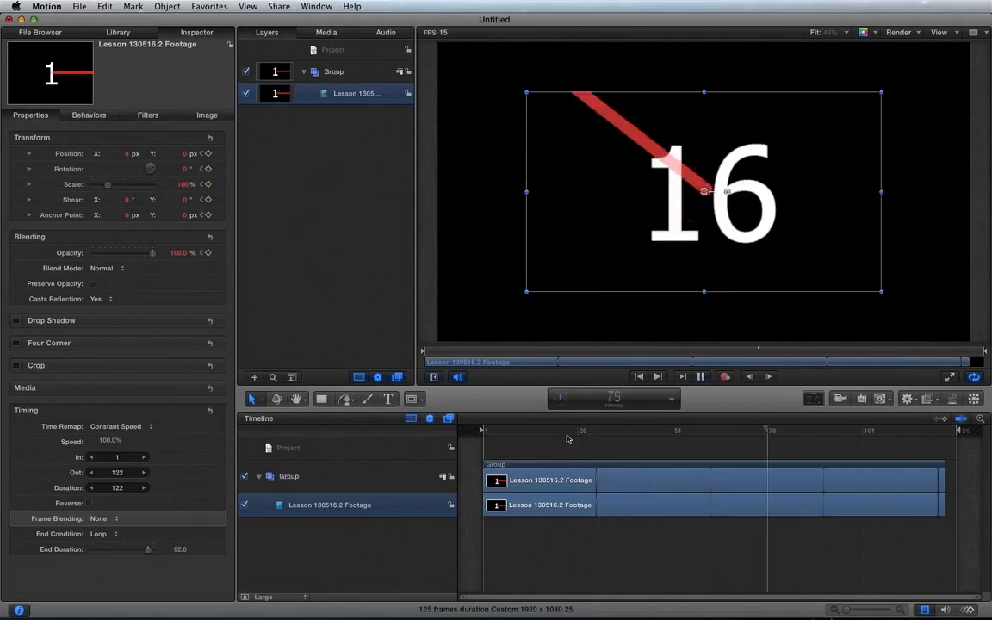
pyautogui.press('space')
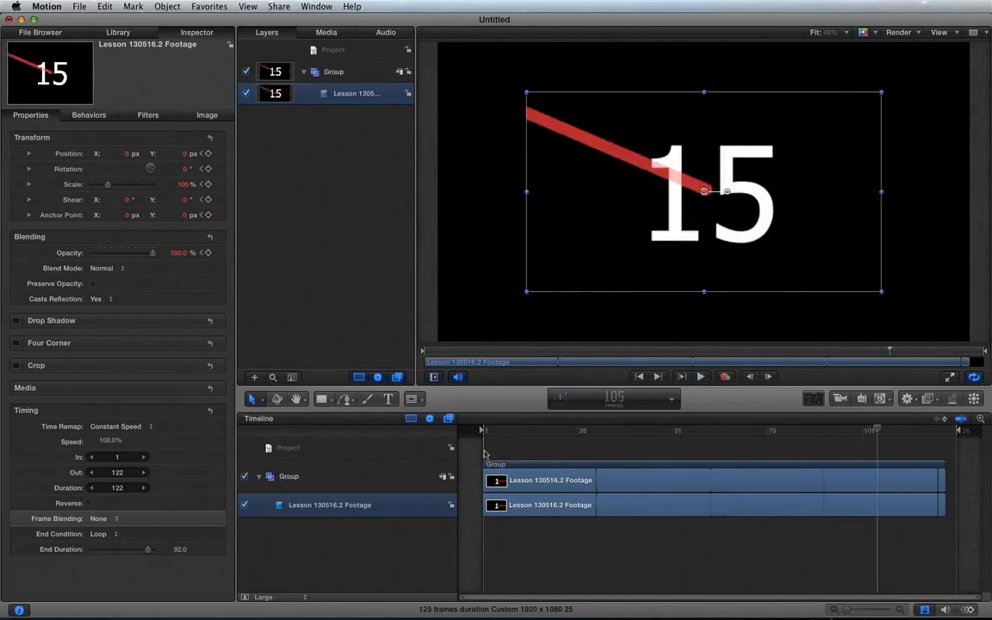
# Shorten the loop's End Duration to 59 frames and play from frame 28, stopping at frame 50
pyautogui.moveTo(148, 551); pyautogui.dragTo(128, 549)
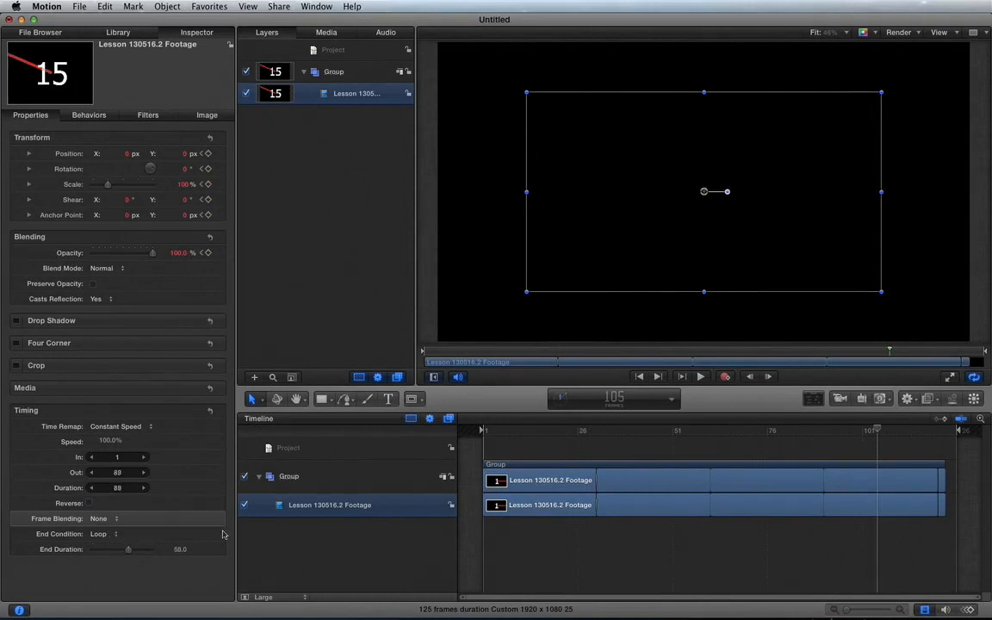
pyautogui.click(586, 431)
pyautogui.press('space')
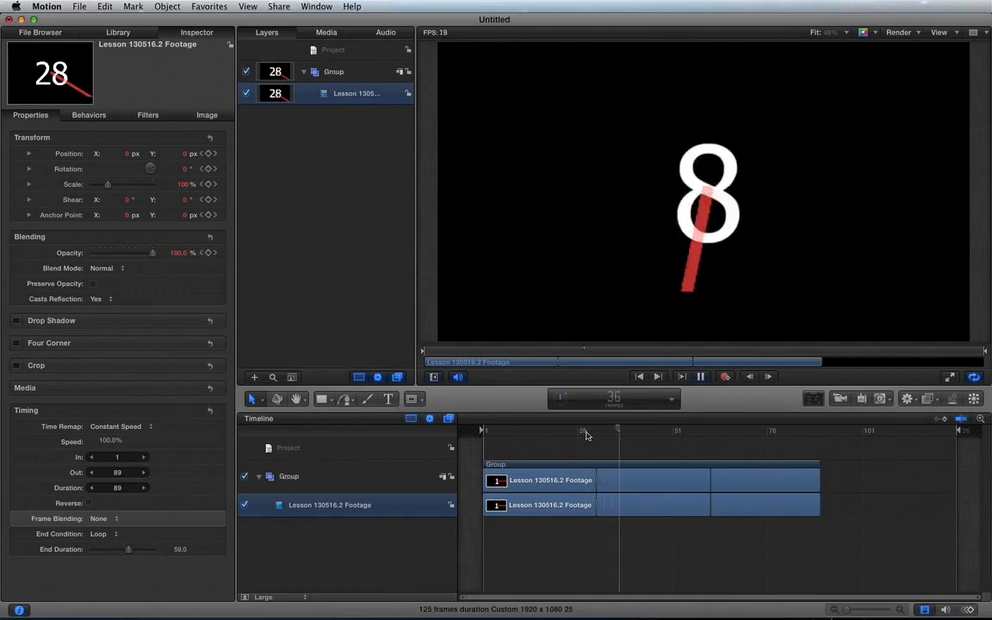
pyautogui.press('space')
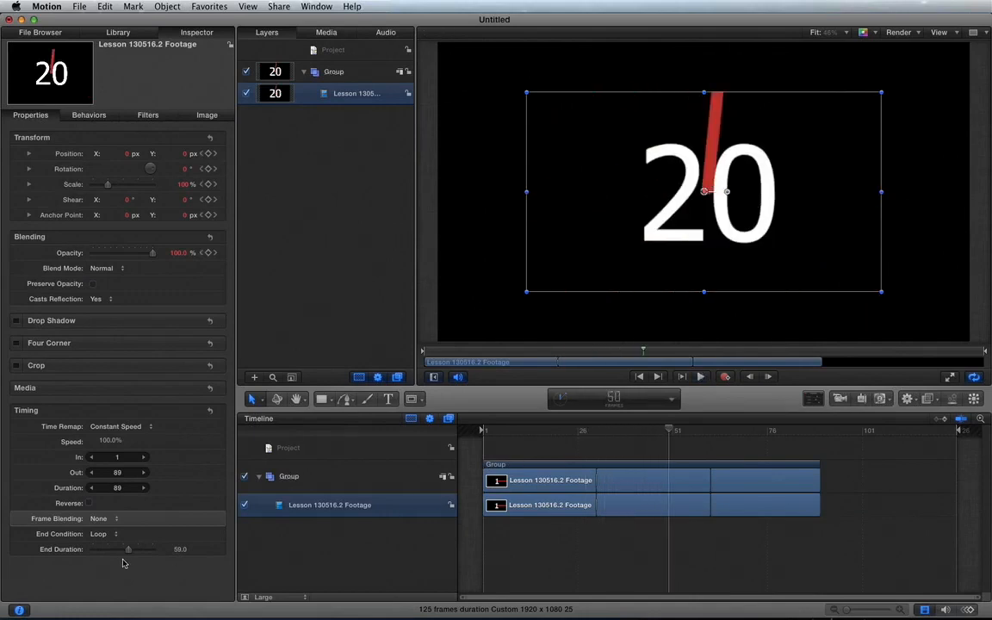
# Undo the End Duration change and the extension of the looping clip
pyautogui.click(100, 535)
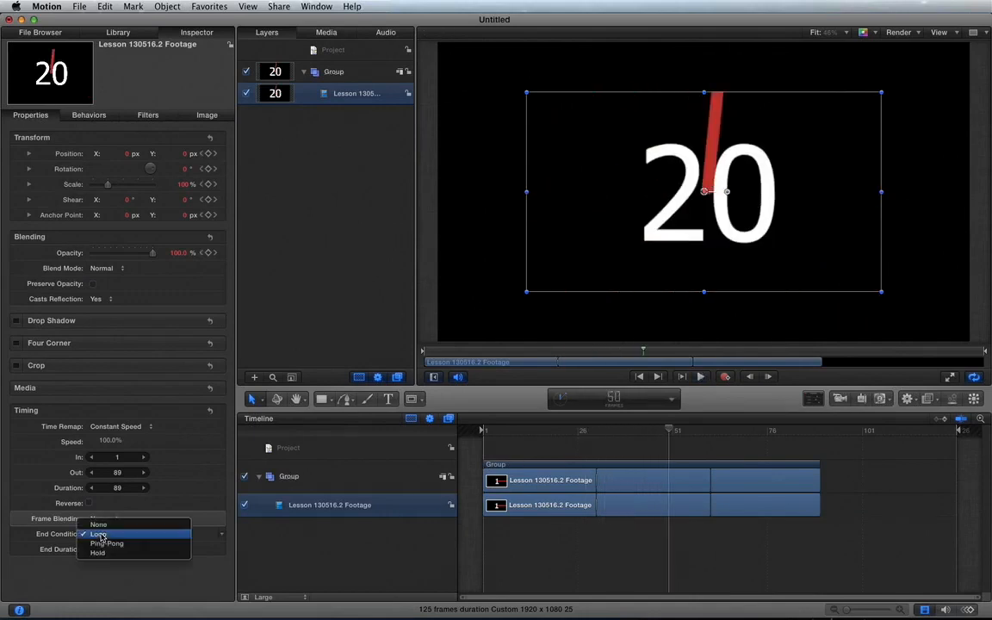
pyautogui.click(604, 440)
pyautogui.press('super+z')
pyautogui.press('super+z')
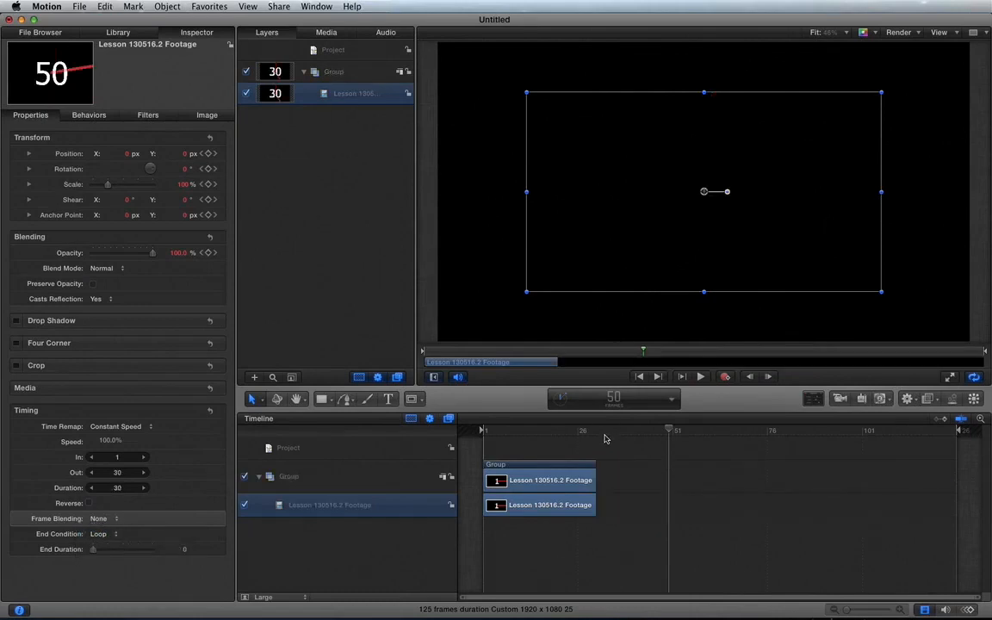
# Move the playhead to the clip's last frame at 30 and review the End Condition options, leaving Loop selected
pyautogui.click(580, 429)
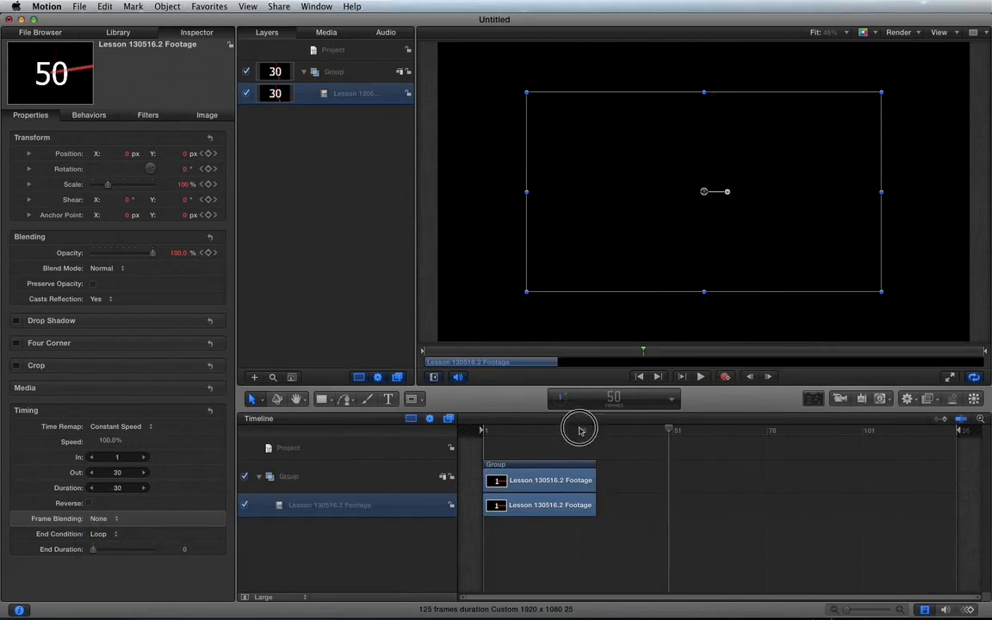
pyautogui.press('Right')
pyautogui.press('Right')
pyautogui.press('Right')
pyautogui.press('Right')
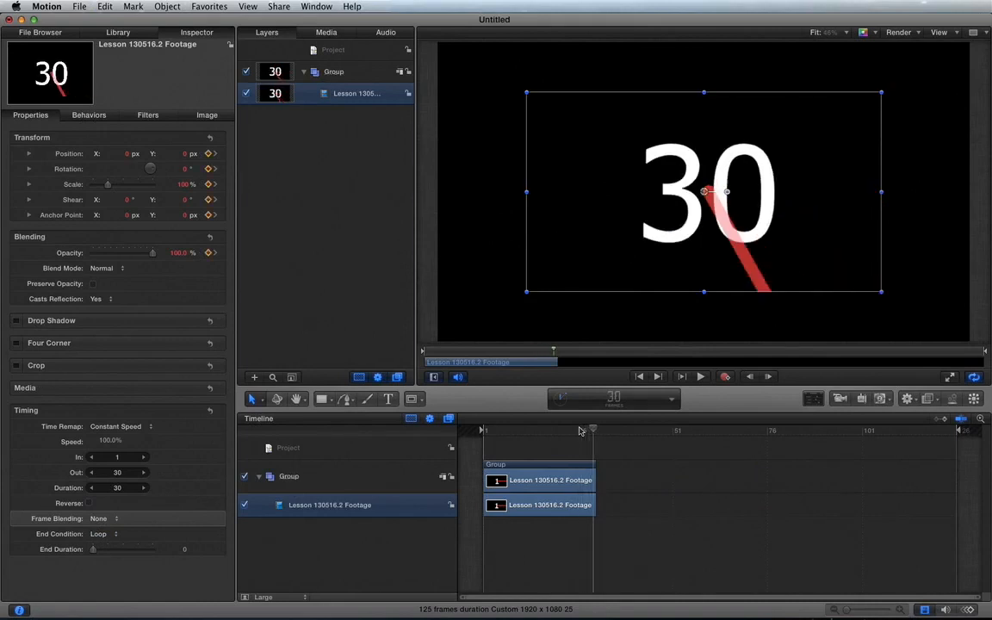
pyautogui.click(99, 534)
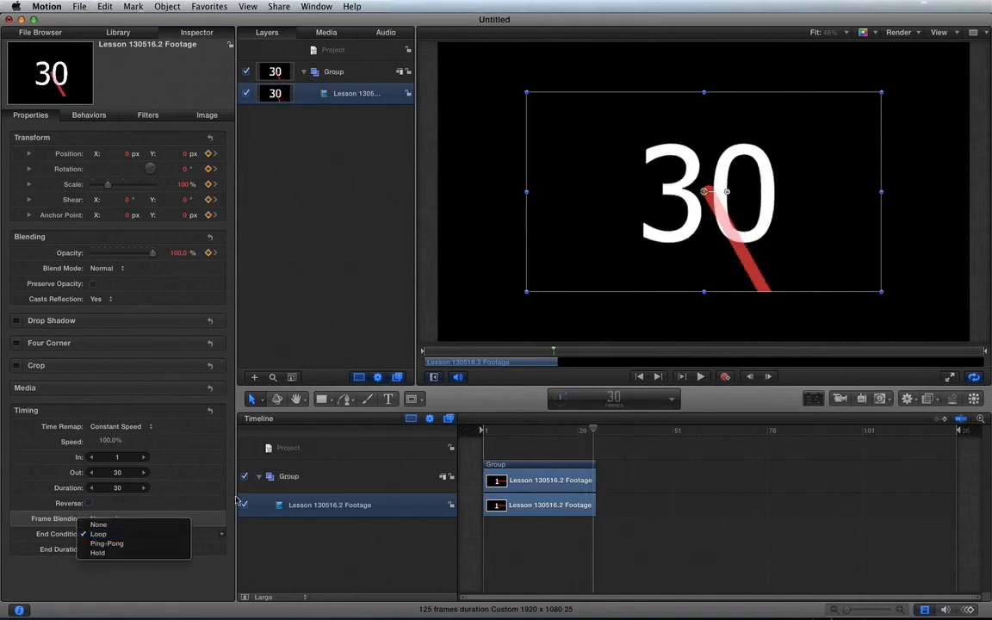
pyautogui.click(183, 534)
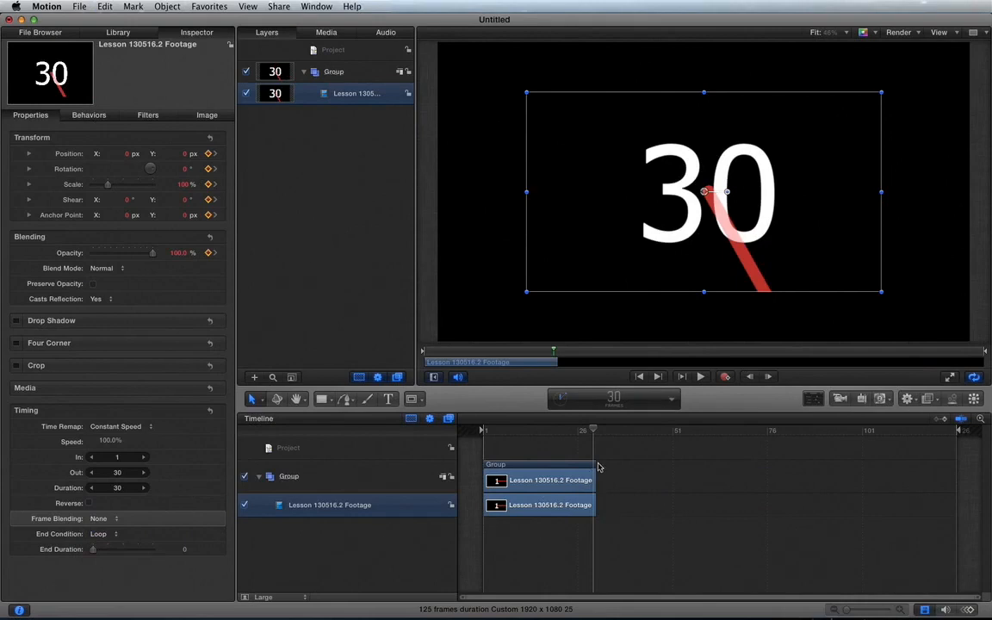
# Extend the looping clip's end to frame 73, play it, and undo the extension
pyautogui.moveTo(596, 472); pyautogui.dragTo(759, 476)
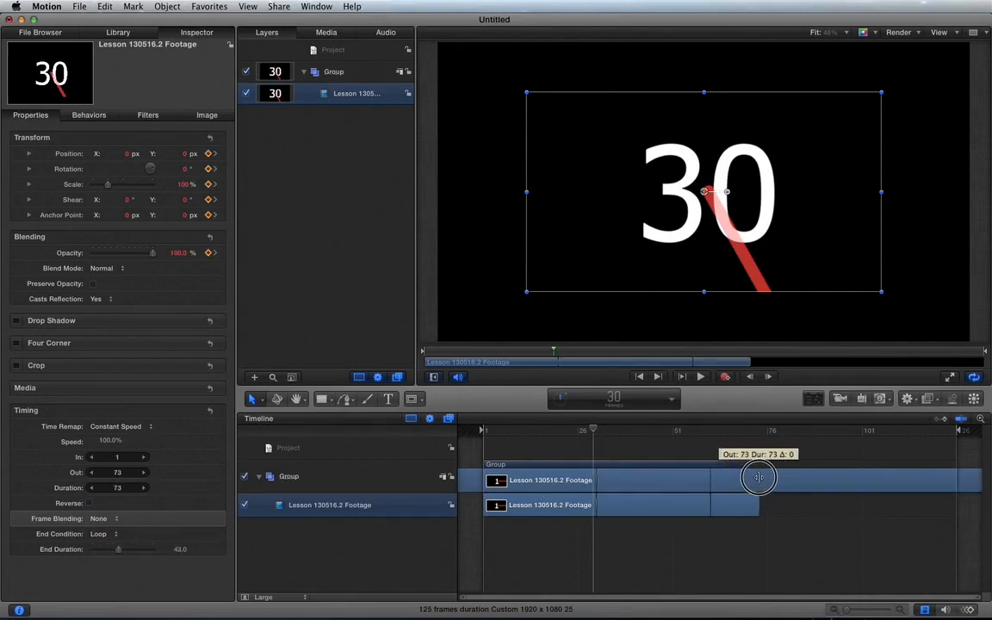
pyautogui.press('space')
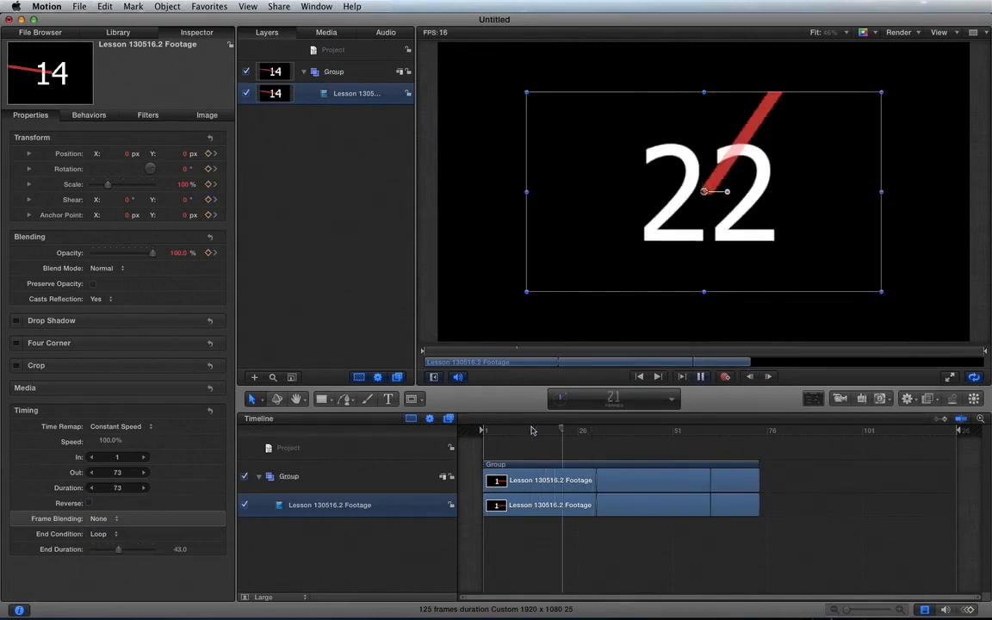
pyautogui.press('super+z')
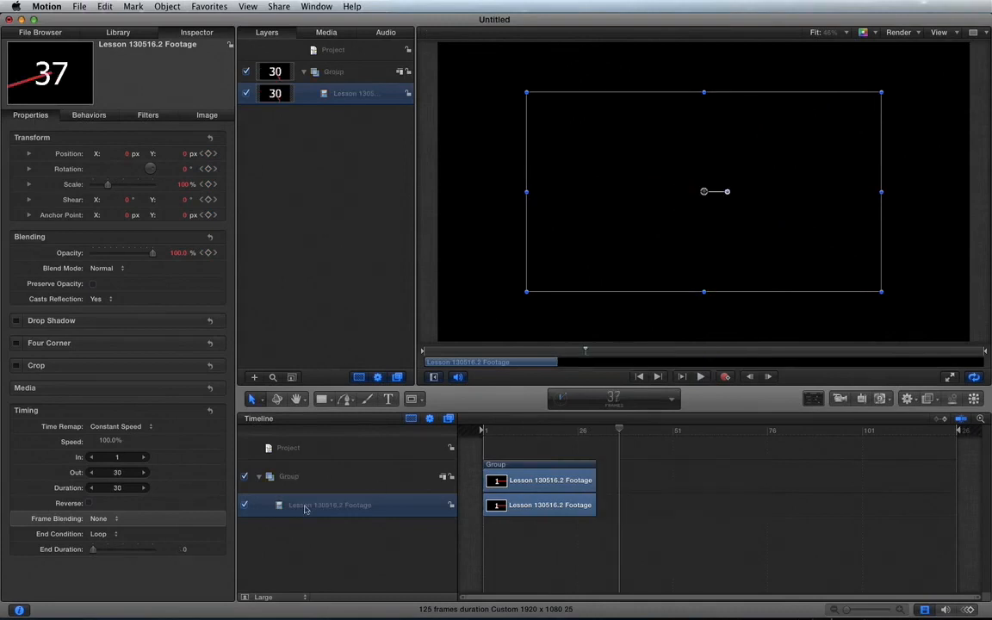
# Set the clip's End Condition to Ping-Pong and play from frame 14, stopping at frame 42
pyautogui.click(102, 535)
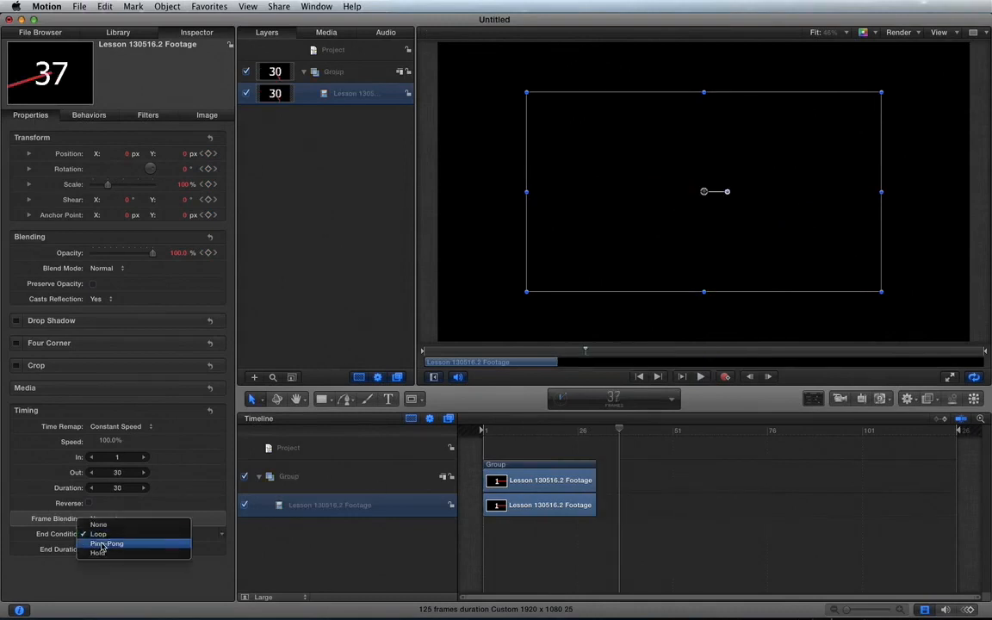
pyautogui.click(106, 544)
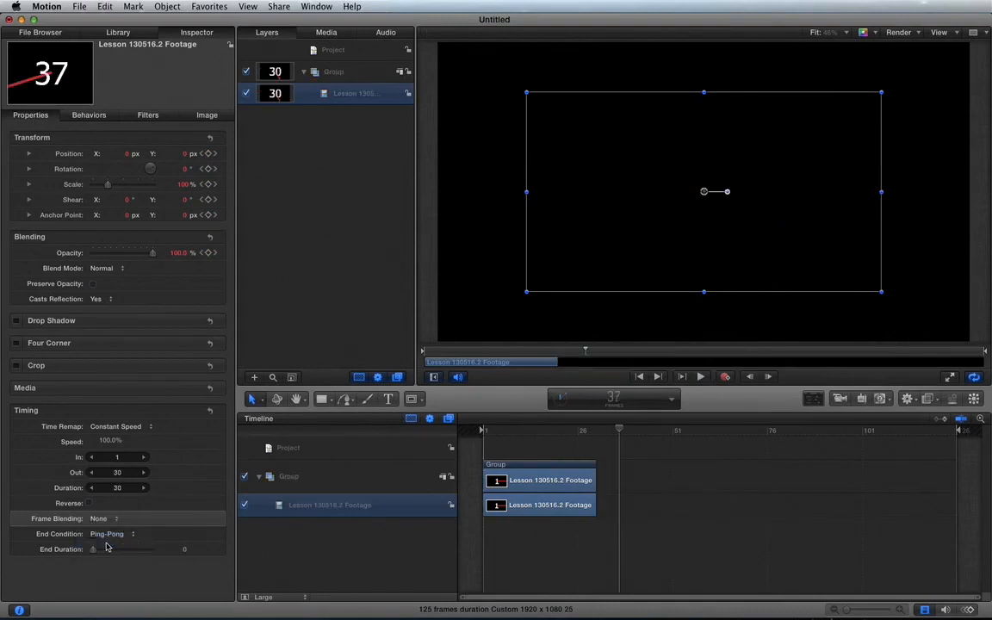
pyautogui.click(532, 432)
pyautogui.press('space')
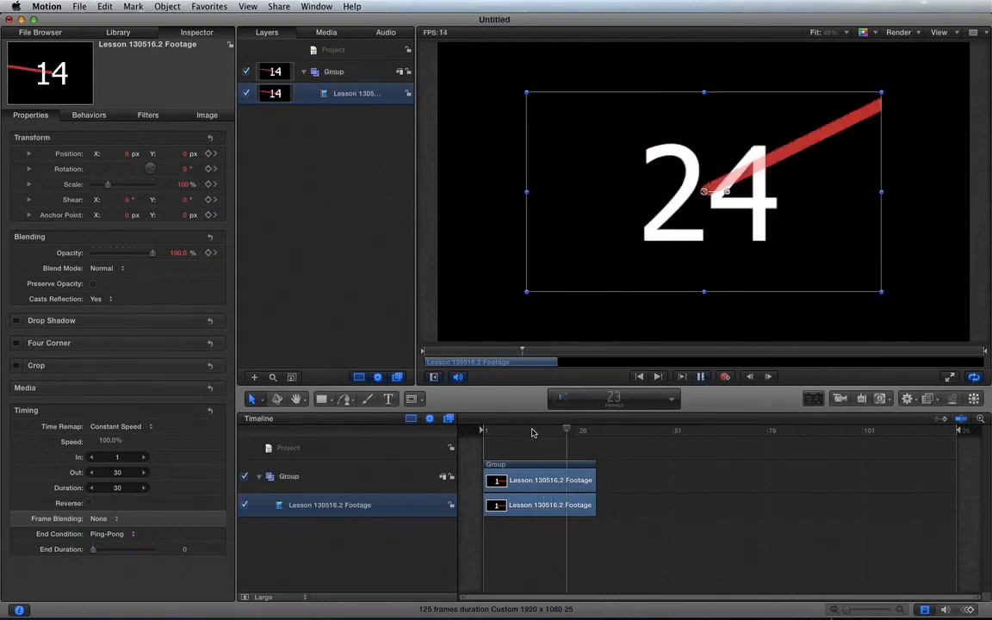
pyautogui.press('space')
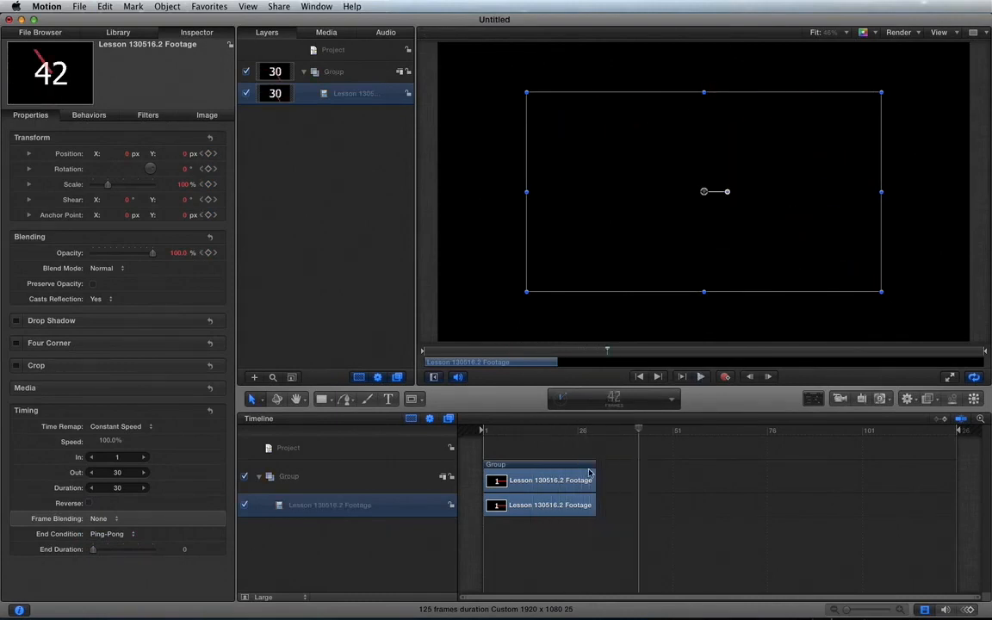
# Extend the Ping-Pong clip's end to frame 95, play through the reversing sections and return the playhead to frame 21
pyautogui.moveTo(596, 474); pyautogui.dragTo(842, 475)
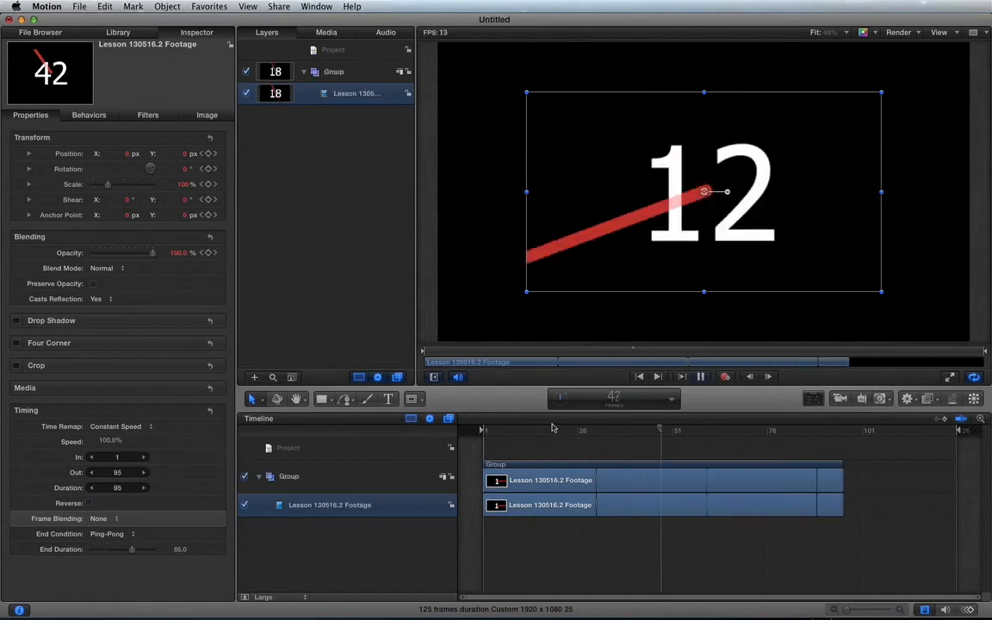
pyautogui.press('space')
pyautogui.click(549, 430)
pyautogui.press('space')
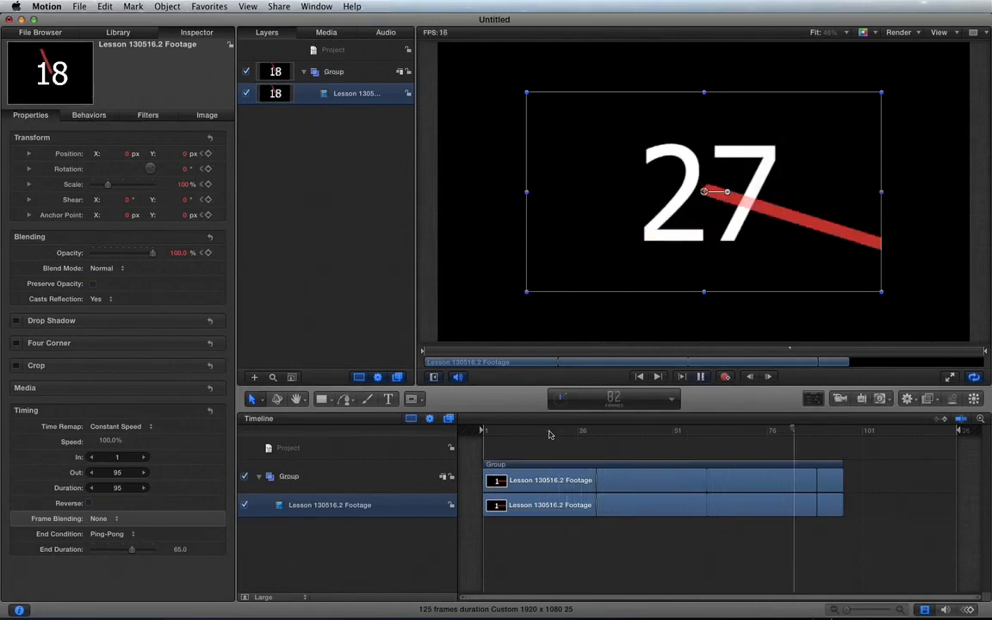
pyautogui.press('space')
pyautogui.click(555, 432)
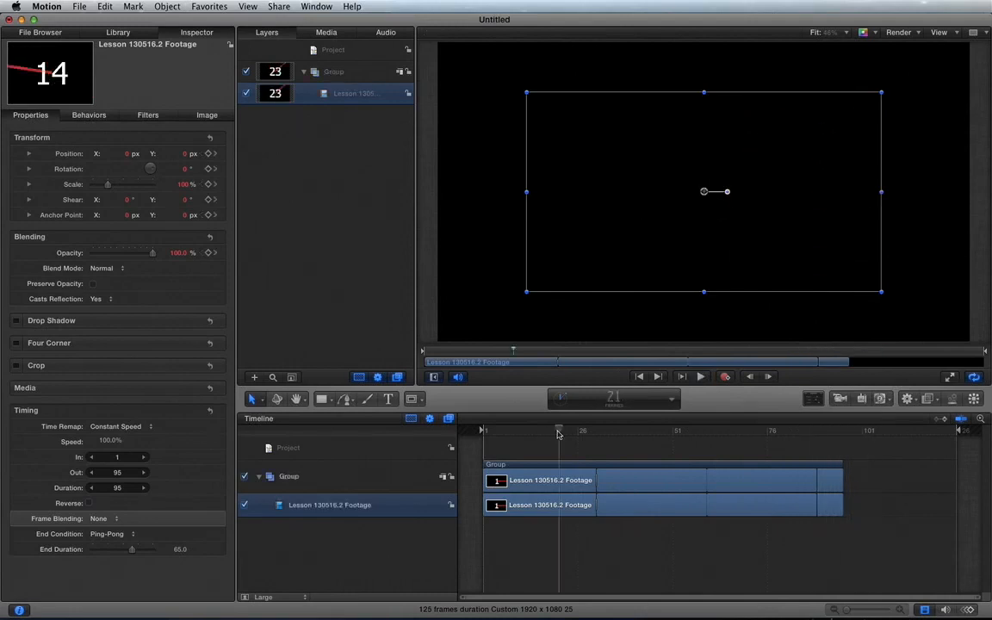
# Set the End Condition to Hold and, after playing to frame 73, shorten the End Duration to 58 frames
pyautogui.click(119, 535)
pyautogui.click(109, 543)
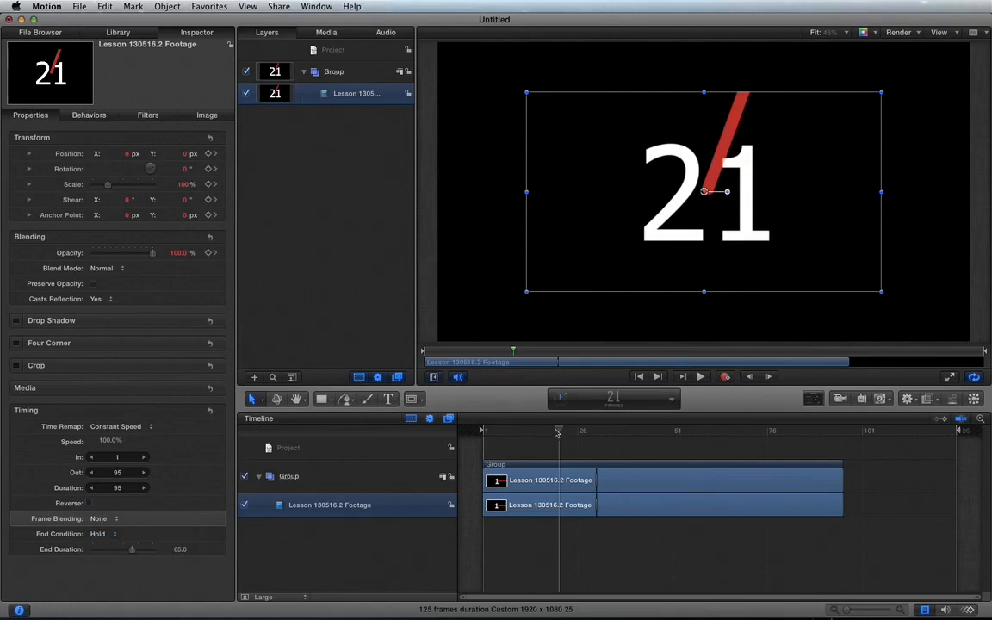
pyautogui.press('space')
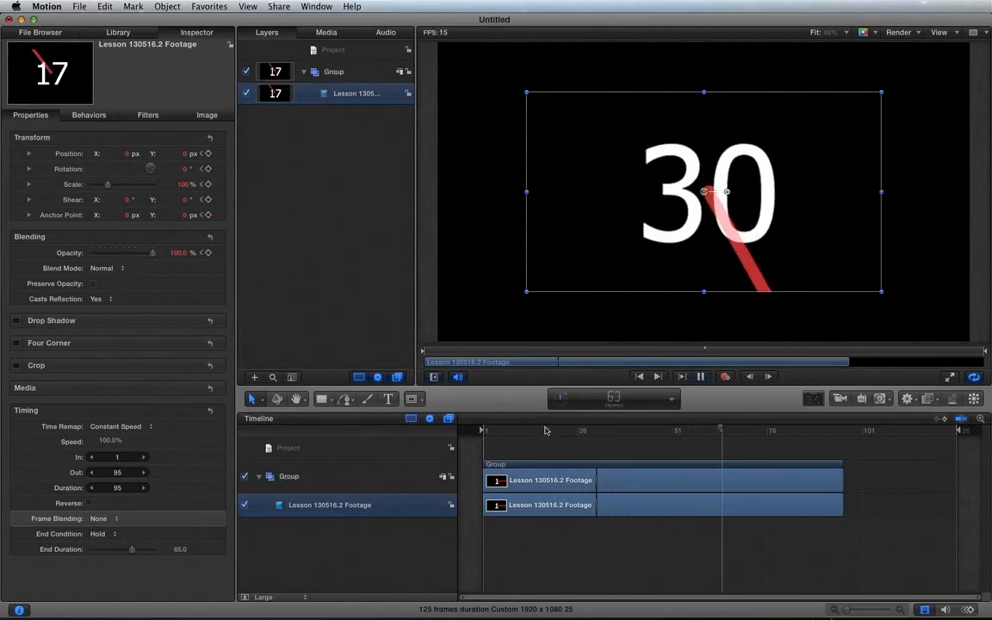
pyautogui.press('space')
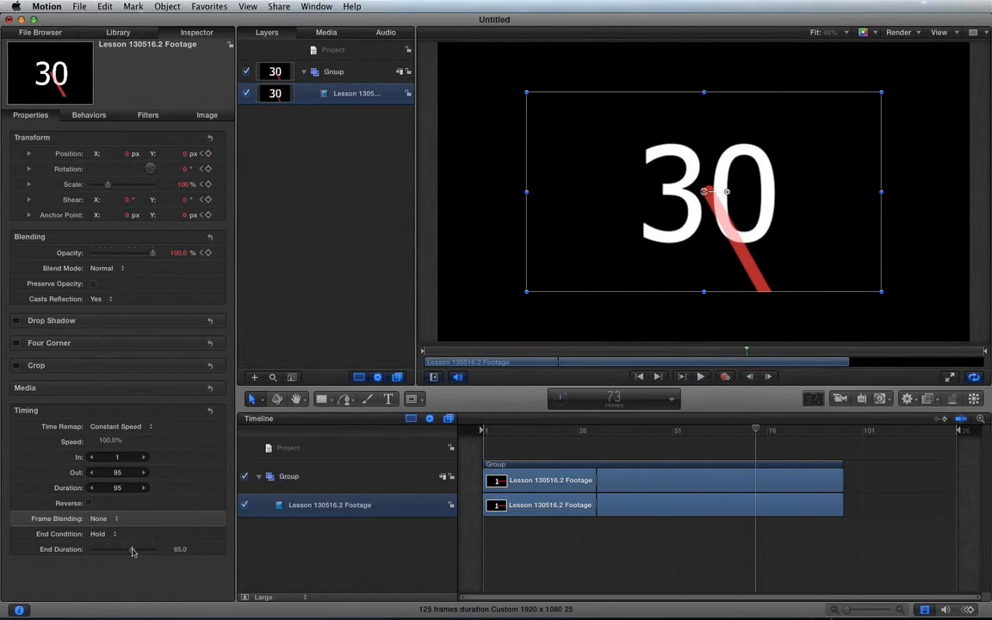
pyautogui.moveTo(132, 552)
pyautogui.mouseDown()
pyautogui.moveTo(163, 551)
pyautogui.moveTo(109, 553)
pyautogui.moveTo(127, 551)
pyautogui.mouseUp()
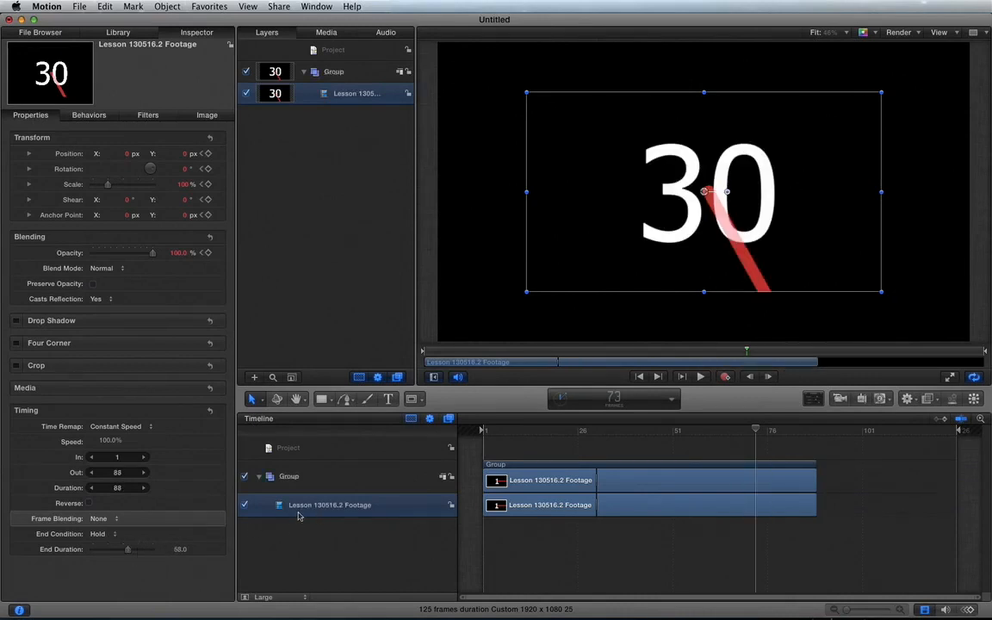
# Switch the End Condition back to Ping-Pong and reduce the End Duration to about 18 frames
pyautogui.click(116, 536)
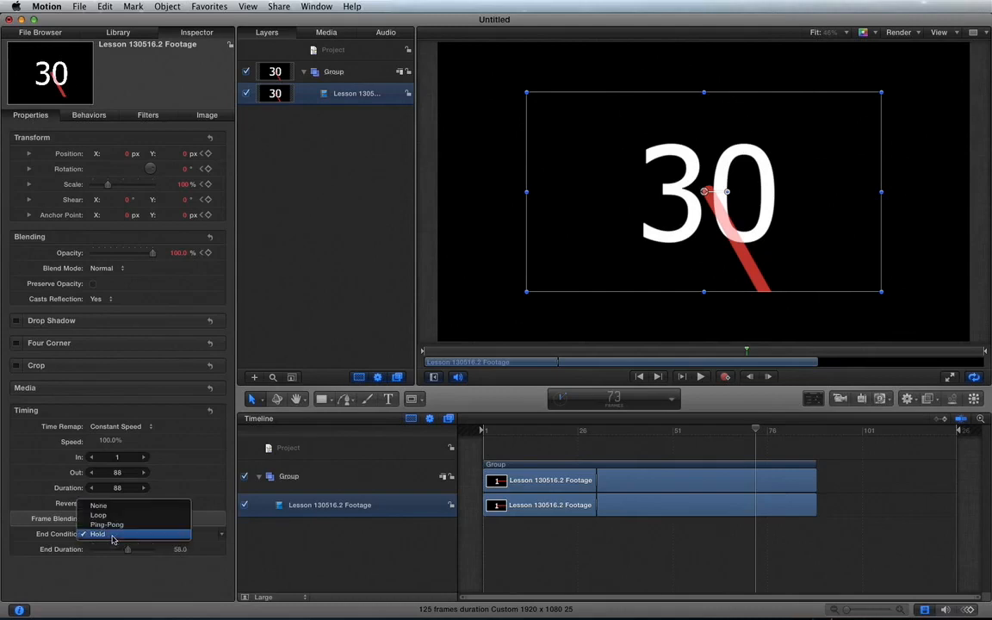
pyautogui.click(114, 526)
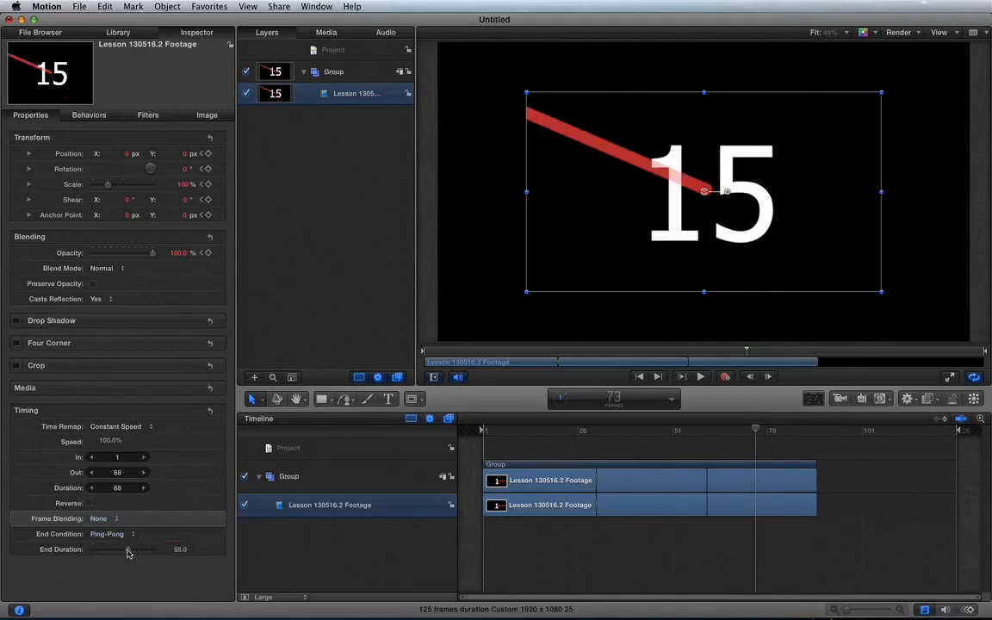
pyautogui.moveTo(128, 553); pyautogui.dragTo(104, 551)
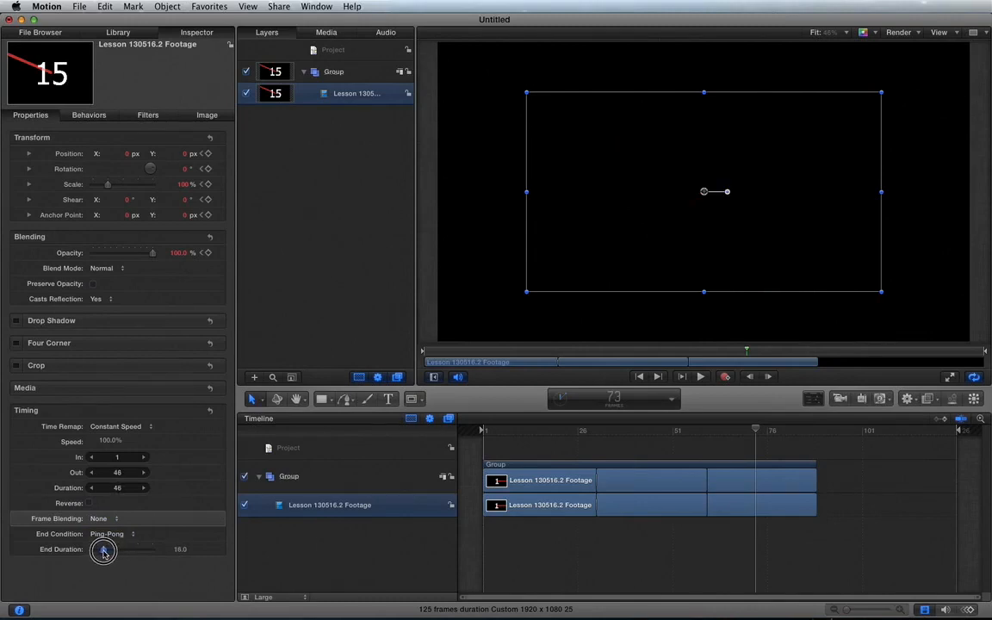
# Keep the Ping-Pong End Duration at 18 frames and play the clip from frame 22, stopping at frame 57
pyautogui.moveTo(103, 552); pyautogui.dragTo(103, 552)
pyautogui.press('space')
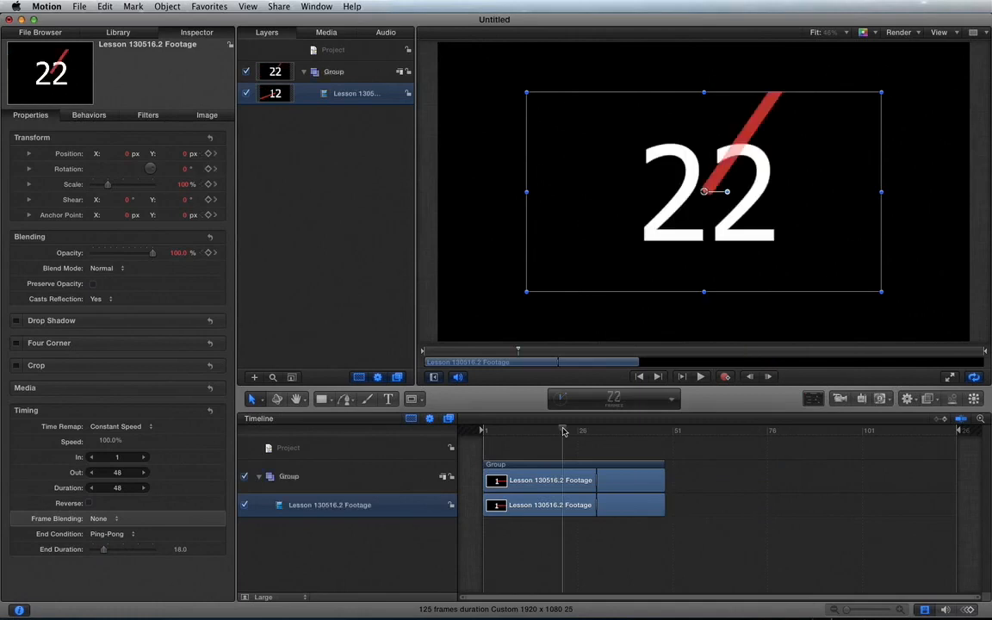
pyautogui.press('space')
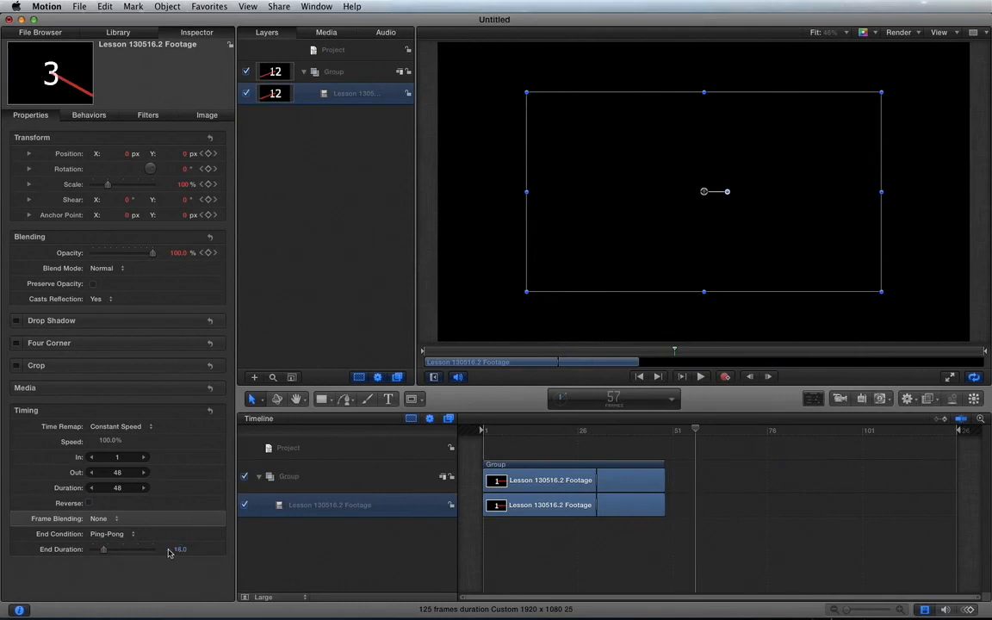
# Raise the Ping-Pong End Duration to 72 and on to 100 frames, playing from frame 23 and stopping at frame 114
pyautogui.moveTo(106, 552); pyautogui.dragTo(135, 550)
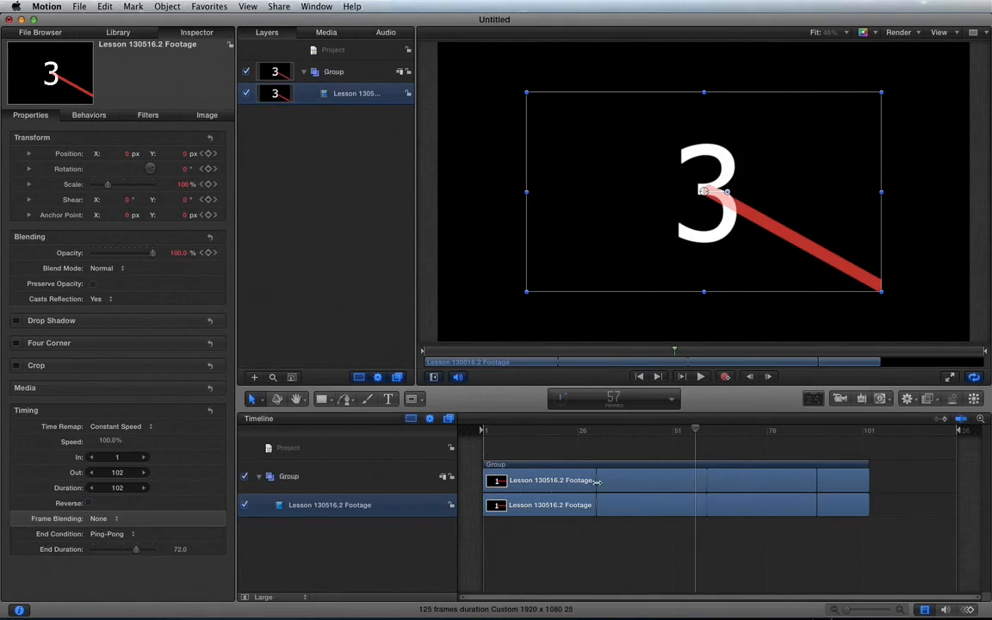
pyautogui.moveTo(135, 554); pyautogui.dragTo(187, 549)
pyautogui.moveTo(534, 438); pyautogui.dragTo(565, 433)
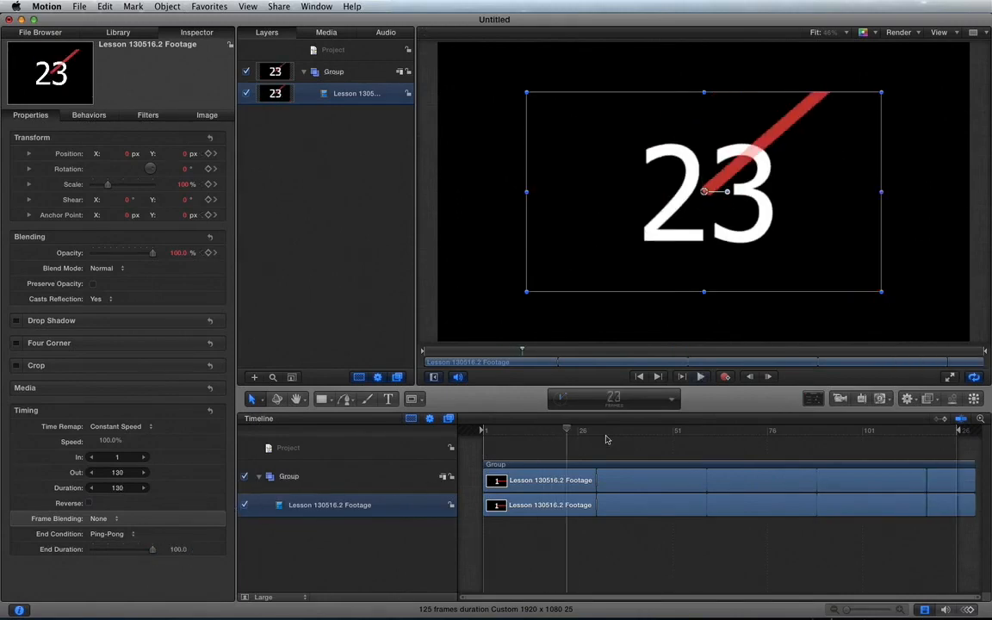
pyautogui.press('space')
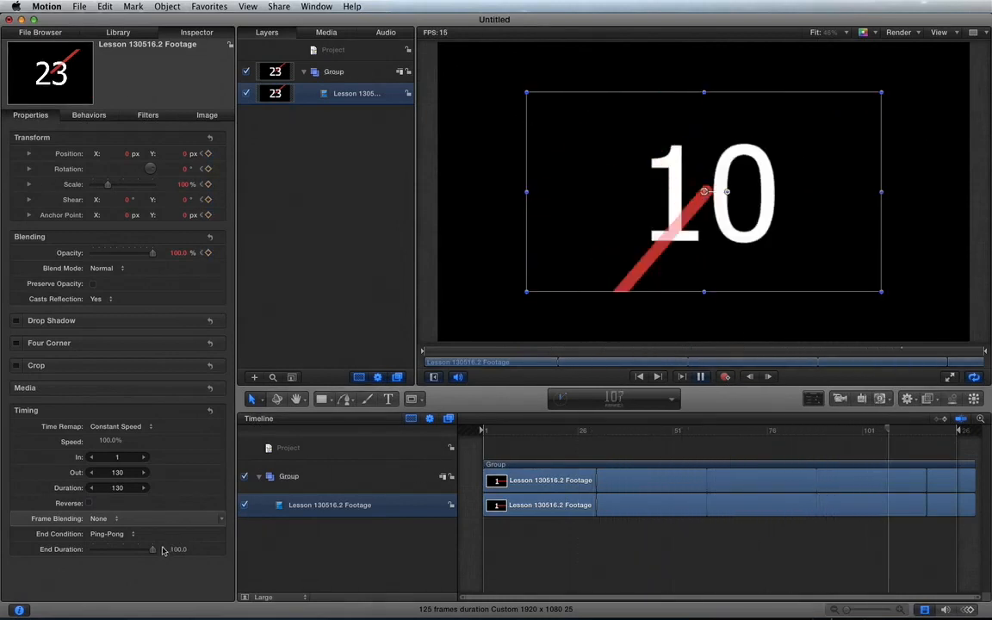
pyautogui.press('space')
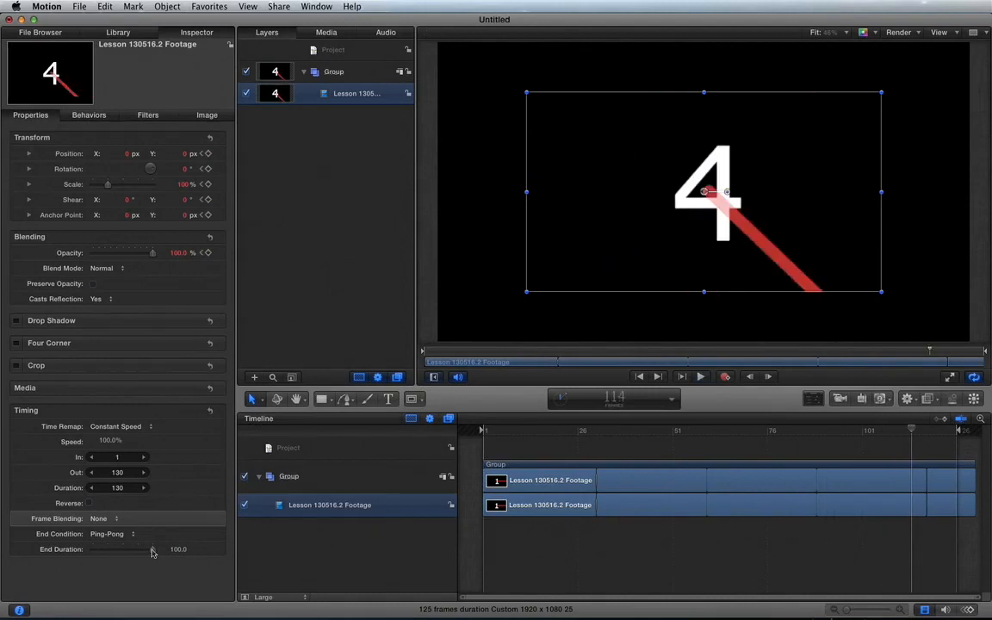
# Reduce the End Duration to 21 frames, set the End Condition to None and trim the clip's end to frame 10
pyautogui.moveTo(152, 552); pyautogui.dragTo(103, 552)
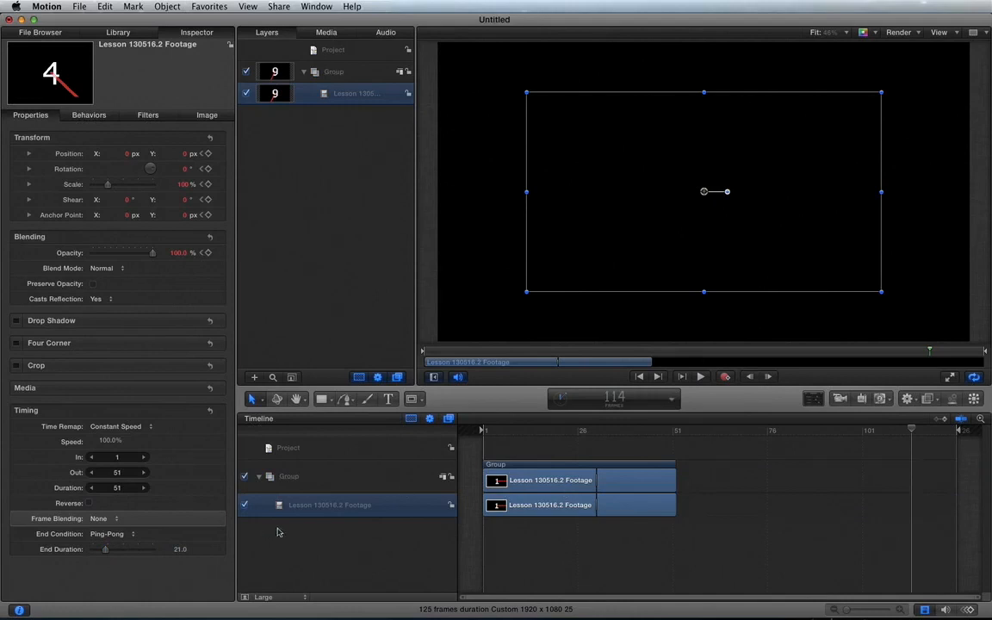
pyautogui.click(107, 534)
pyautogui.click(108, 511)
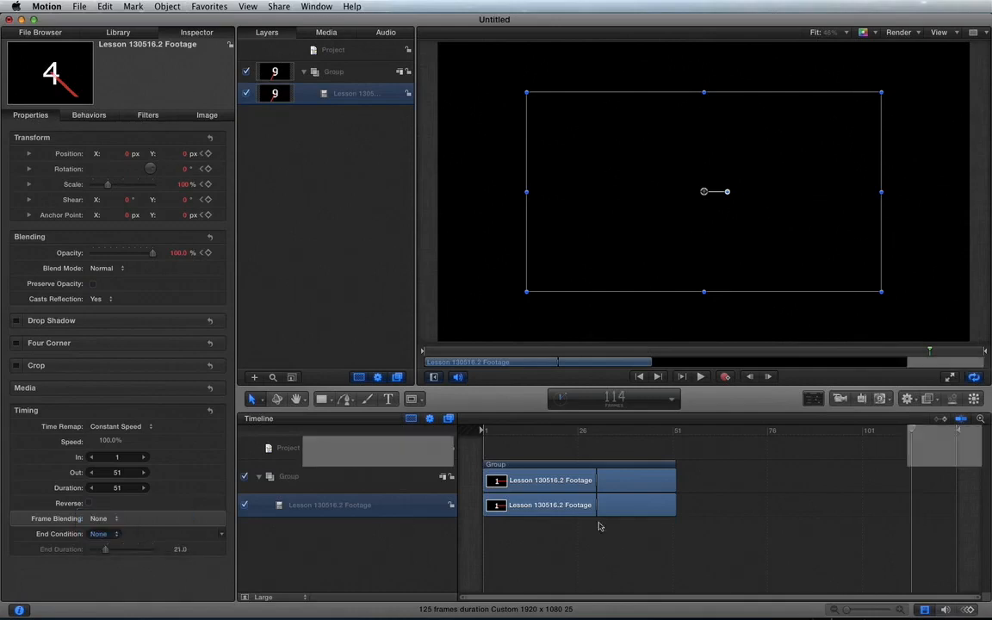
pyautogui.moveTo(596, 473); pyautogui.dragTo(520, 479)
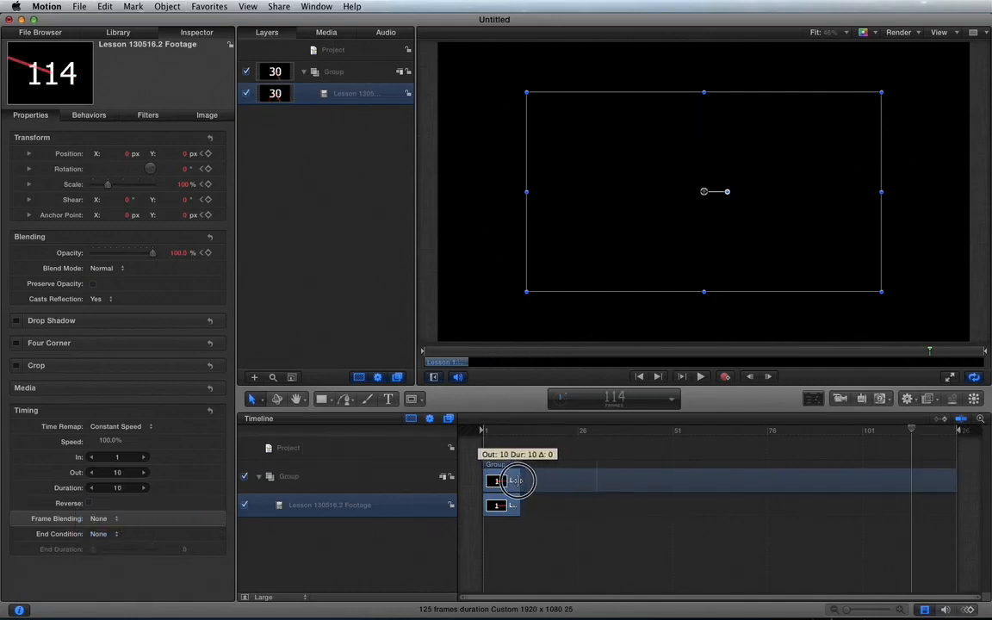
# Place the playhead within the trimmed clip and step it frame by frame to the last frame, 10
pyautogui.click(508, 431)
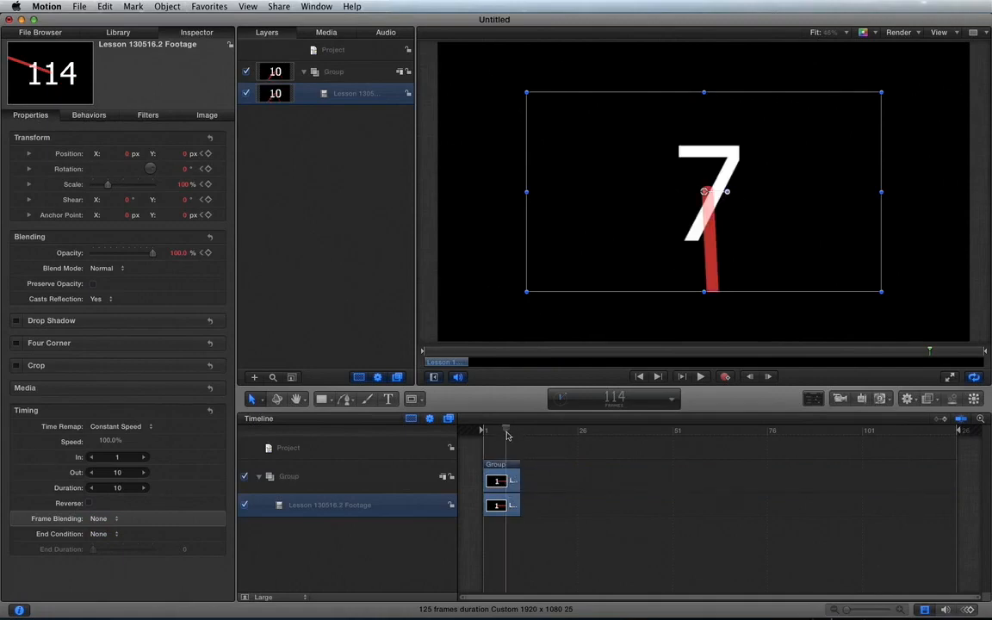
pyautogui.press('Right')
pyautogui.press('Right')
pyautogui.press('Right')
pyautogui.press('Right')
pyautogui.press('Left')
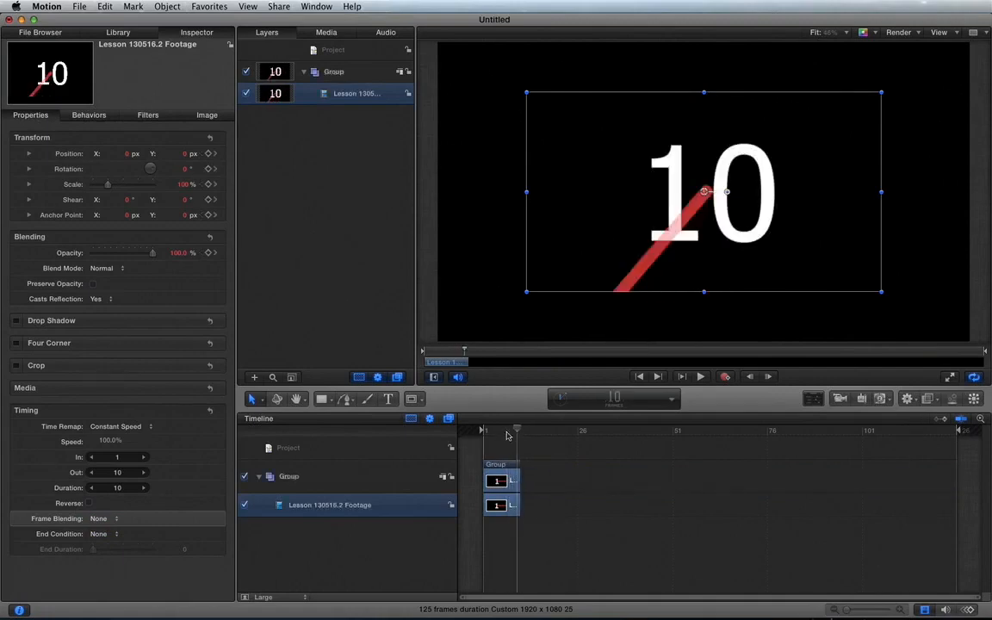
# Set the End Condition to Ping-Pong with an End Duration of 115 frames and play the clip, stopping at frame 78
pyautogui.click(113, 536)
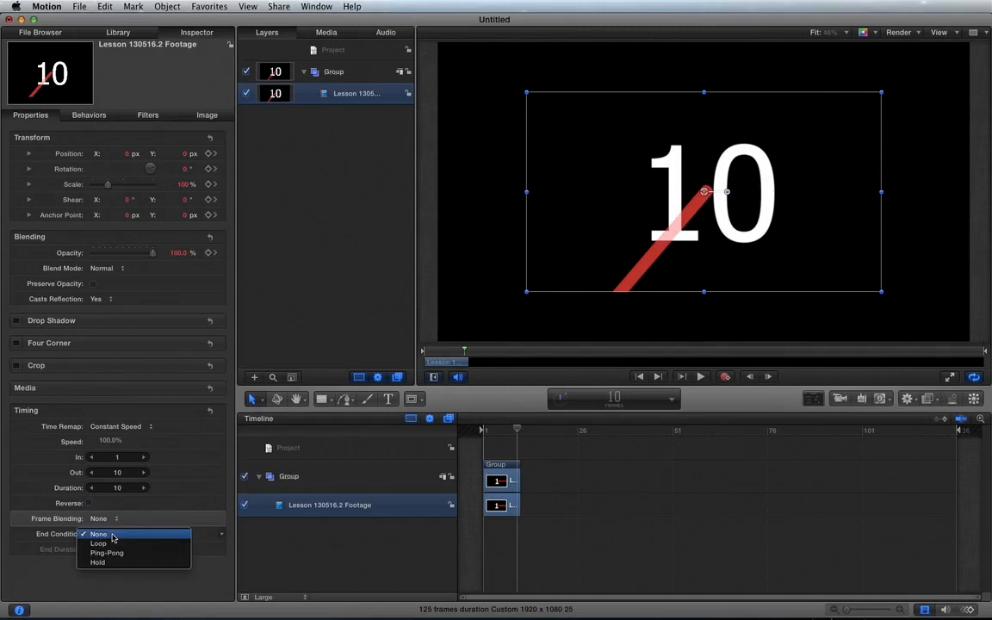
pyautogui.click(112, 552)
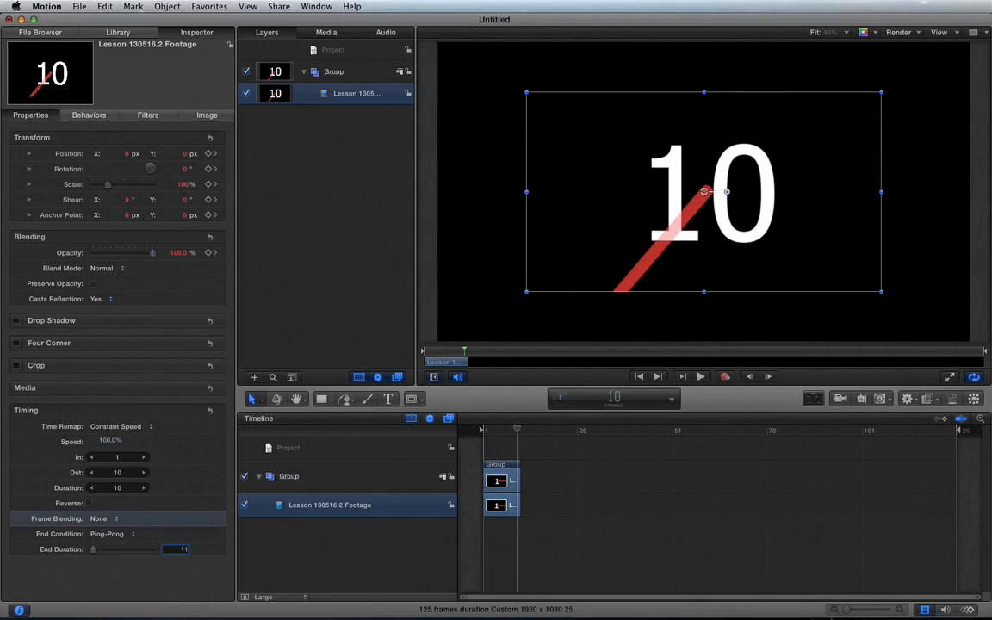
pyautogui.press('Return')
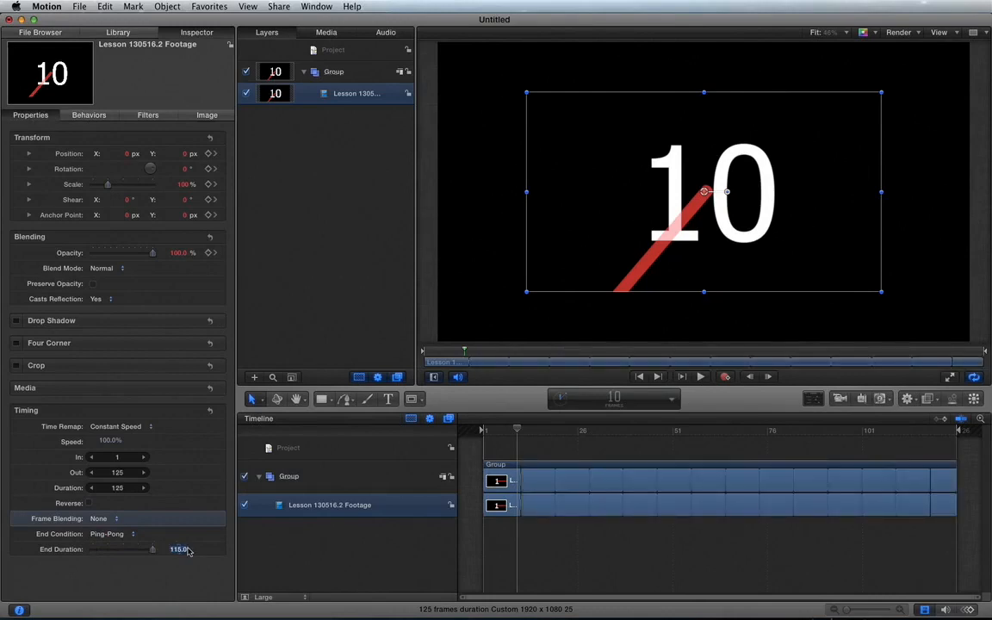
pyautogui.press('space')
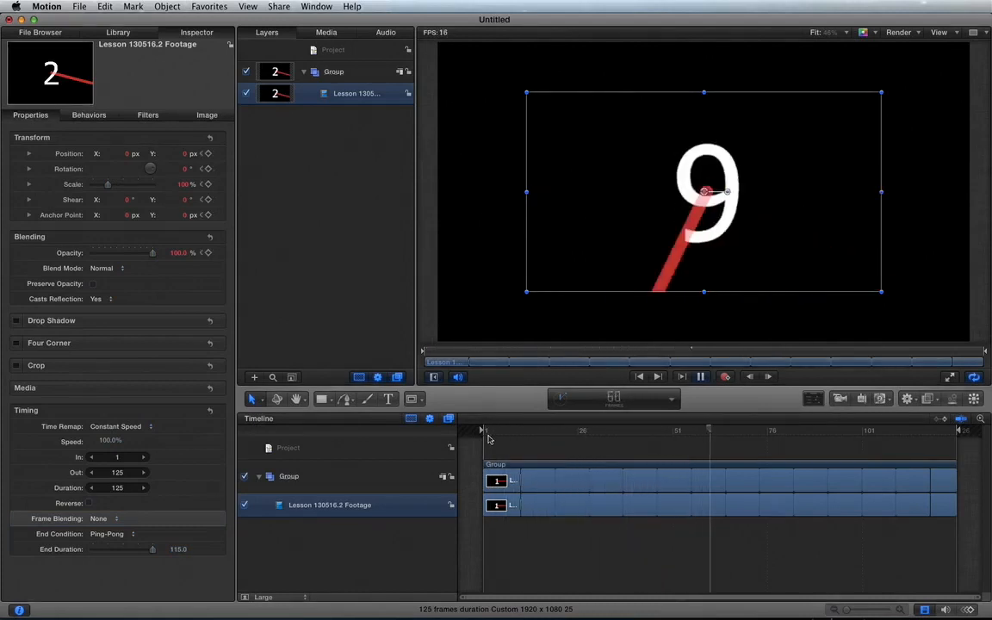
pyautogui.press('space')
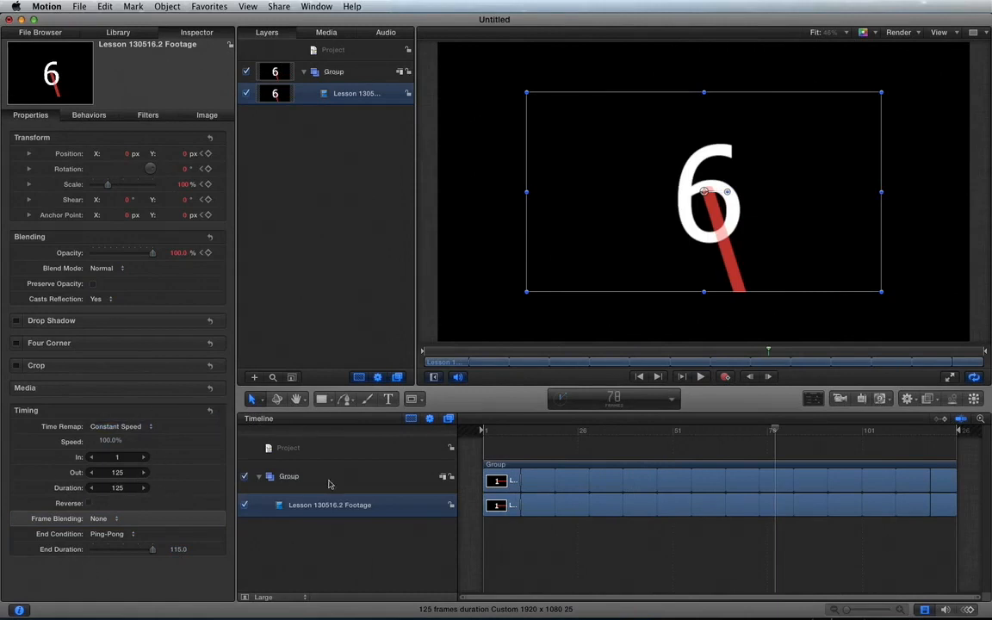
# Undo the End Duration change, set the End Condition to None and extend the clip's end to frame 125
pyautogui.press('super+z')
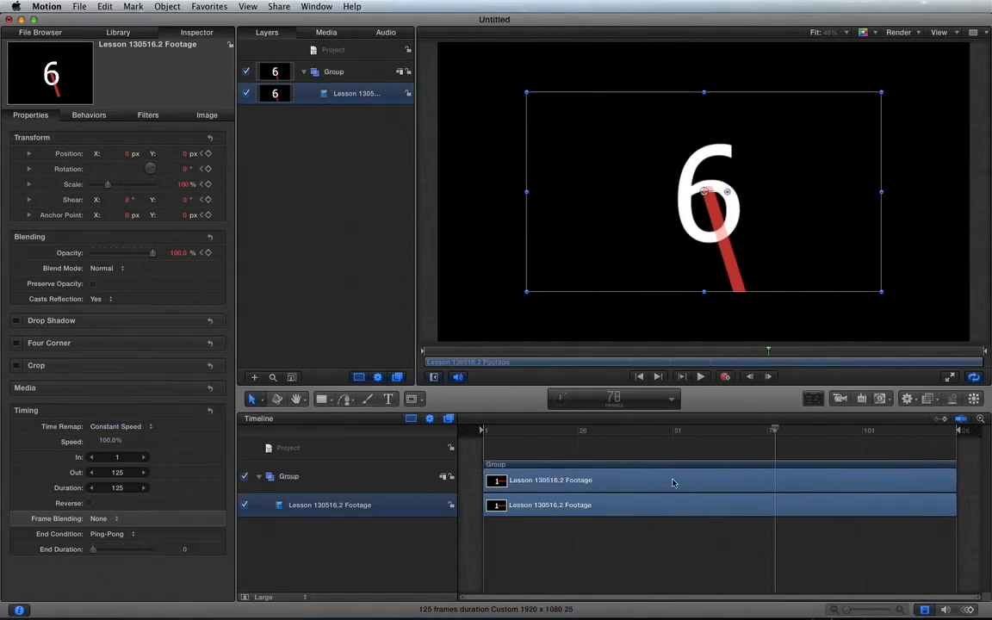
pyautogui.moveTo(629, 430); pyautogui.dragTo(755, 428)
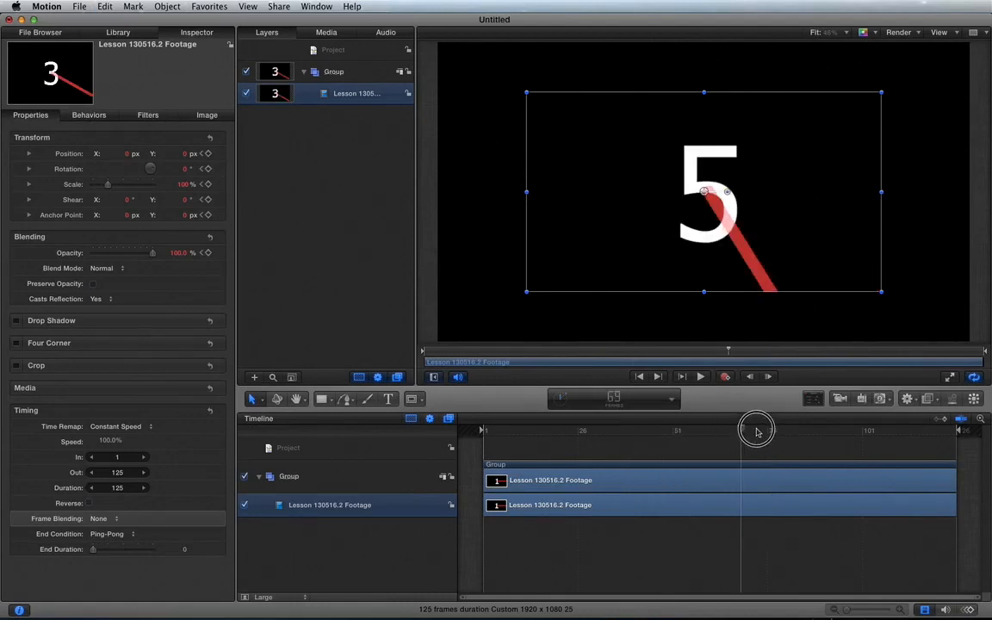
pyautogui.click(105, 534)
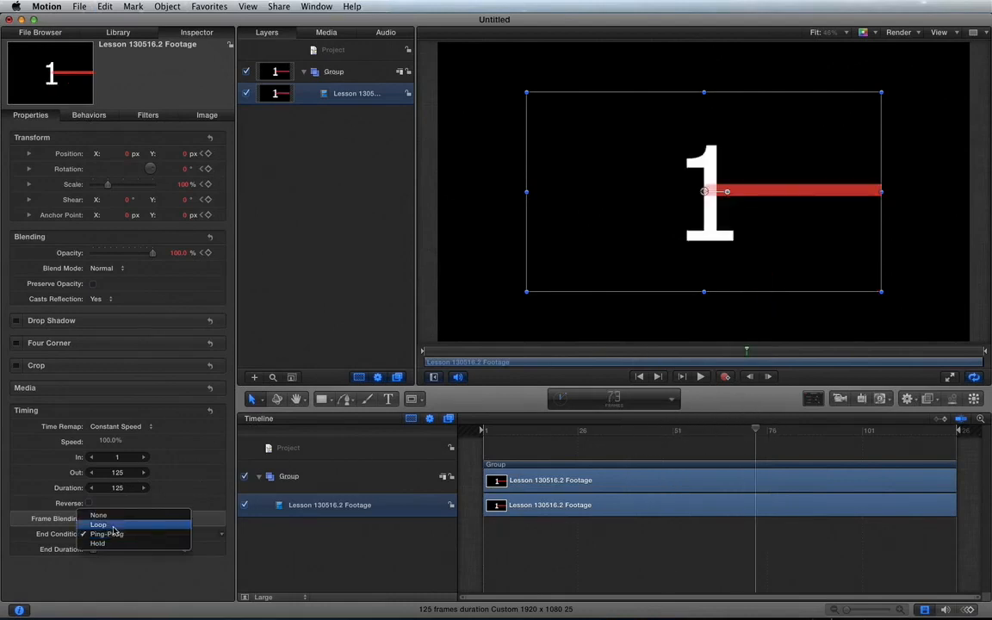
pyautogui.click(117, 519)
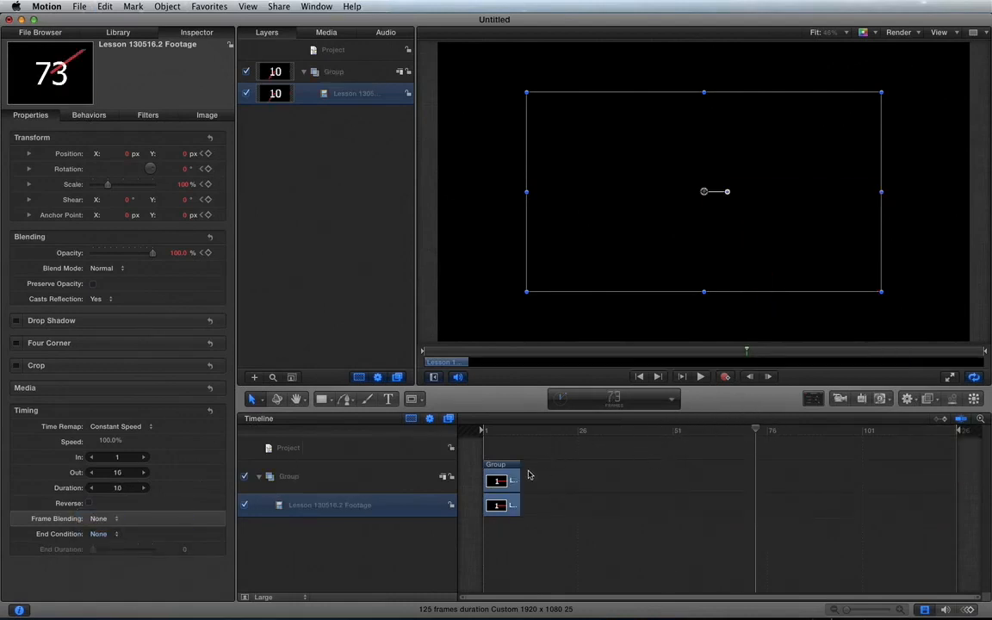
pyautogui.moveTo(520, 476); pyautogui.dragTo(964, 470)
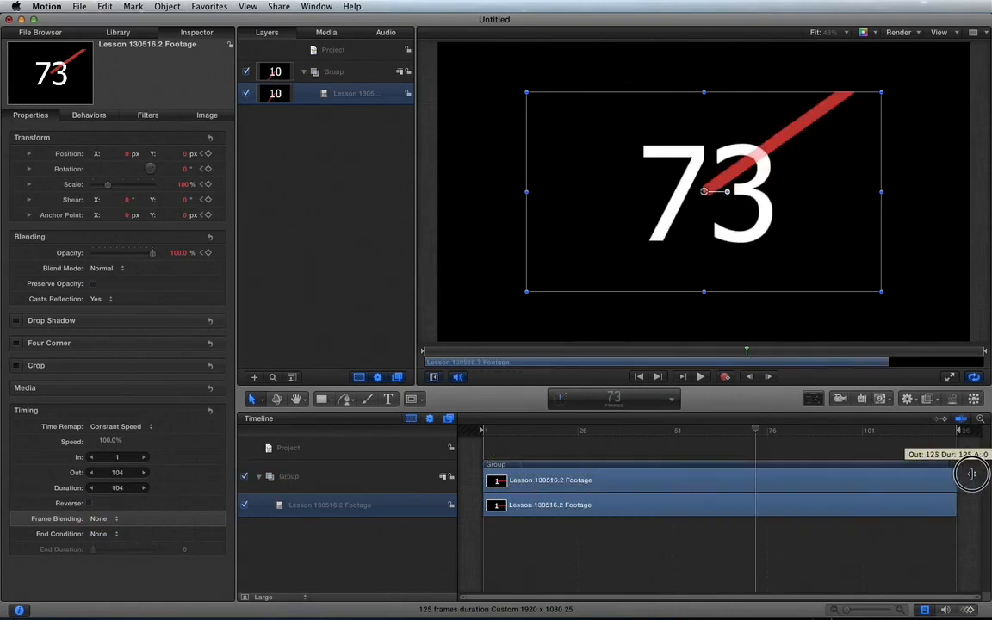
# Turn on Reverse for the clip and play it from frame 1, stopping at frame 71
pyautogui.click(89, 503)
pyautogui.moveTo(502, 440); pyautogui.dragTo(465, 440)
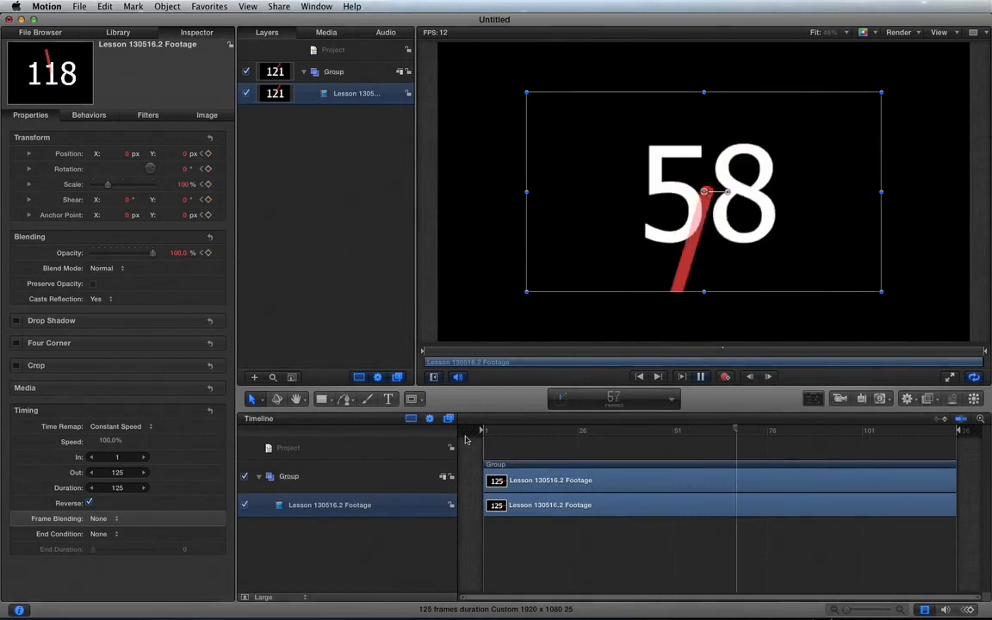
pyautogui.press('space')
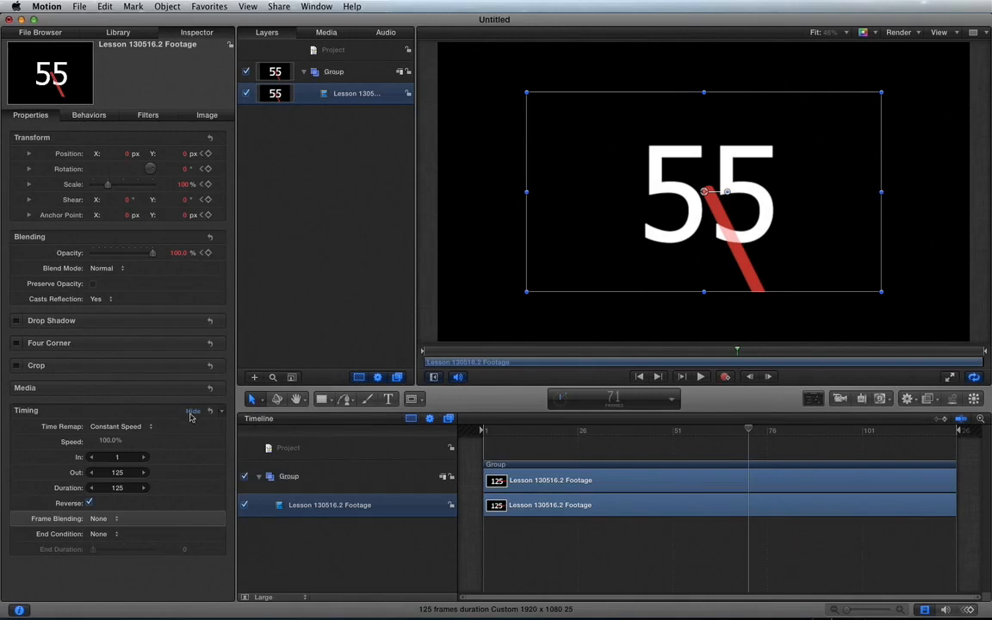
# Turn off Reverse for the clip and return the playhead to frame 1
pyautogui.click(89, 504)
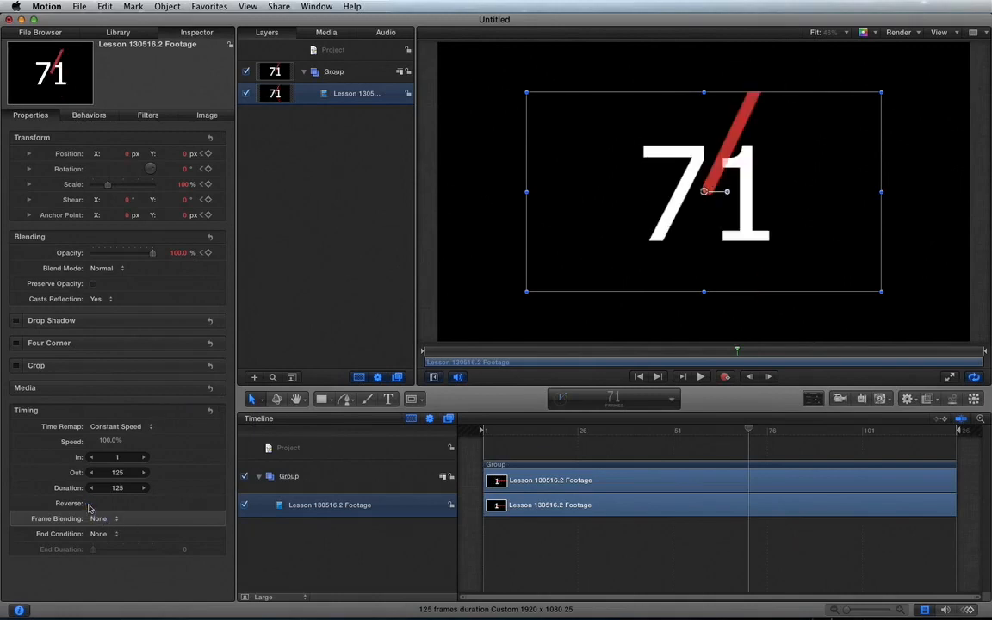
pyautogui.click(498, 430)
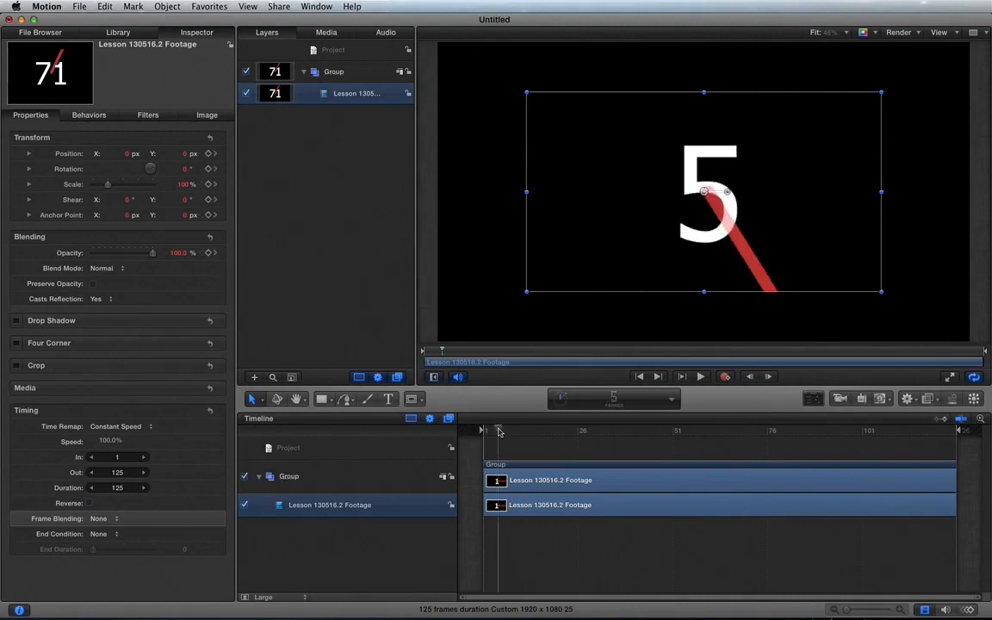
pyautogui.moveTo(498, 431); pyautogui.dragTo(482, 430)
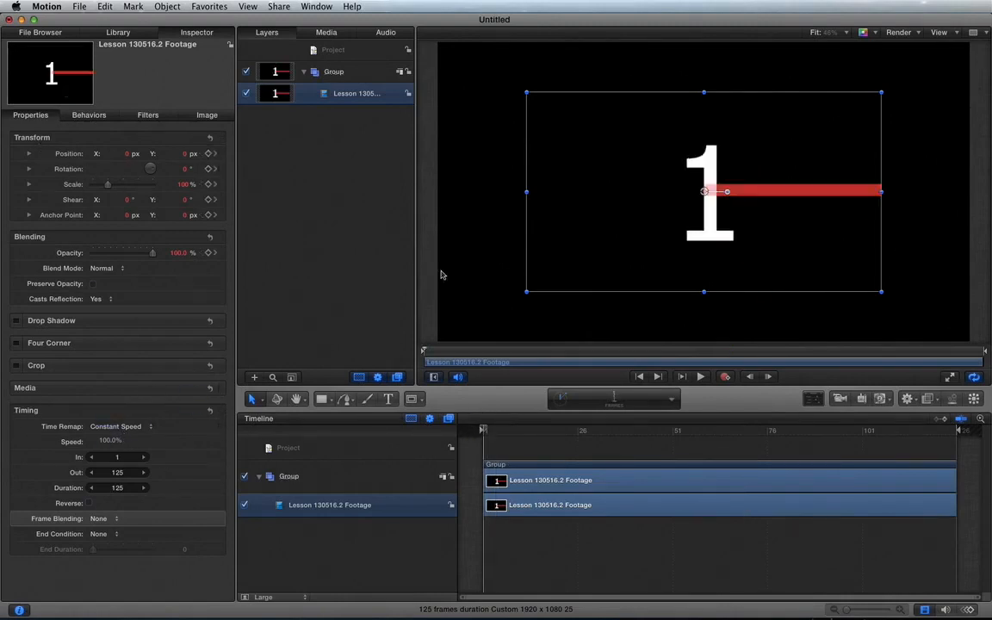
# Add the Reverse behavior from the Retiming behaviors to the Lesson 130516.2 Footage clip and play it from frame 1, stopping at frame 57
pyautogui.click(131, 32)
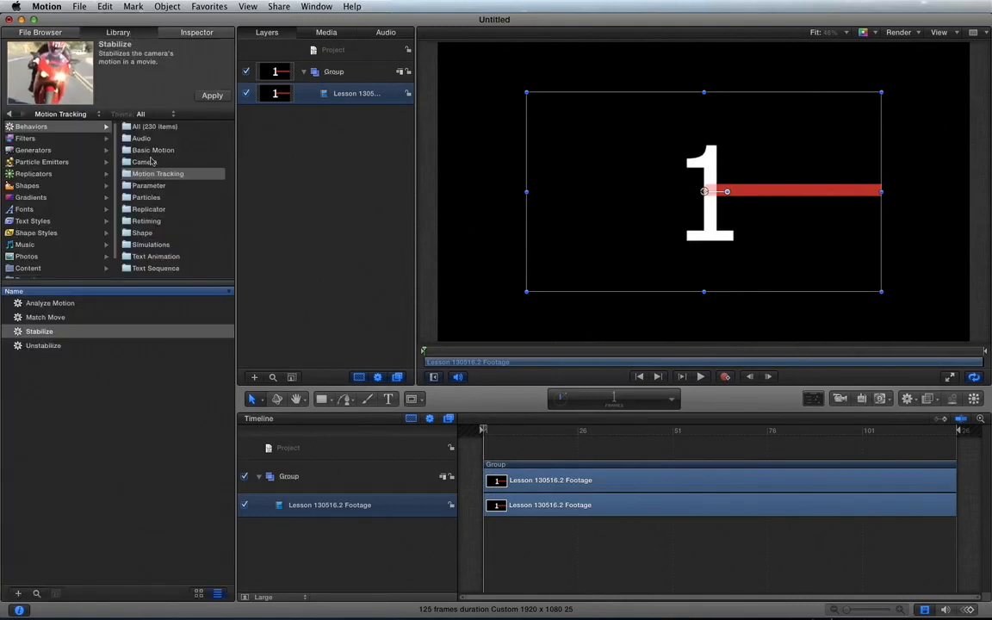
pyautogui.click(148, 221)
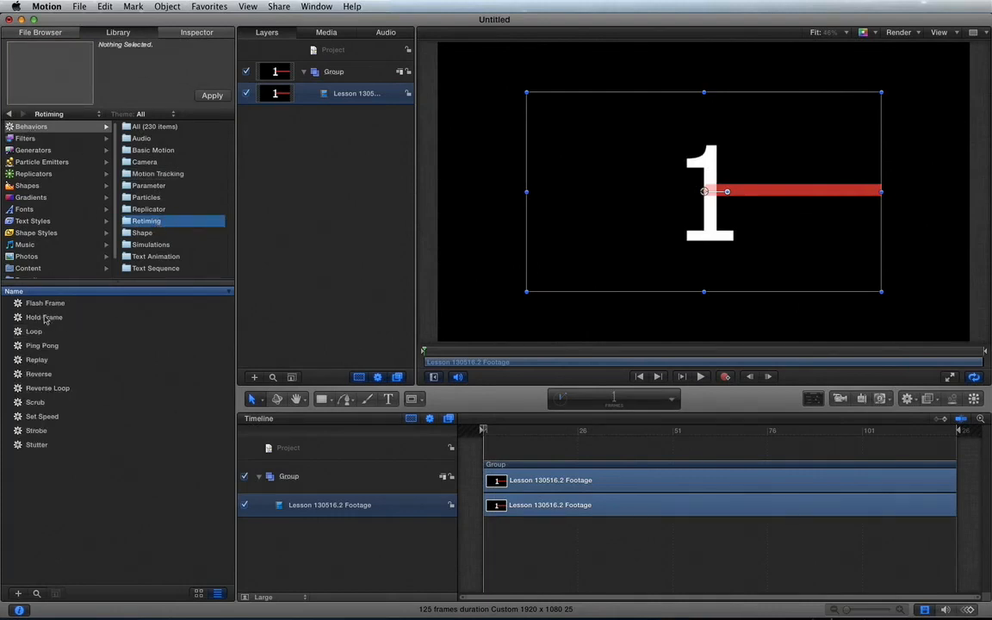
pyautogui.click(39, 375)
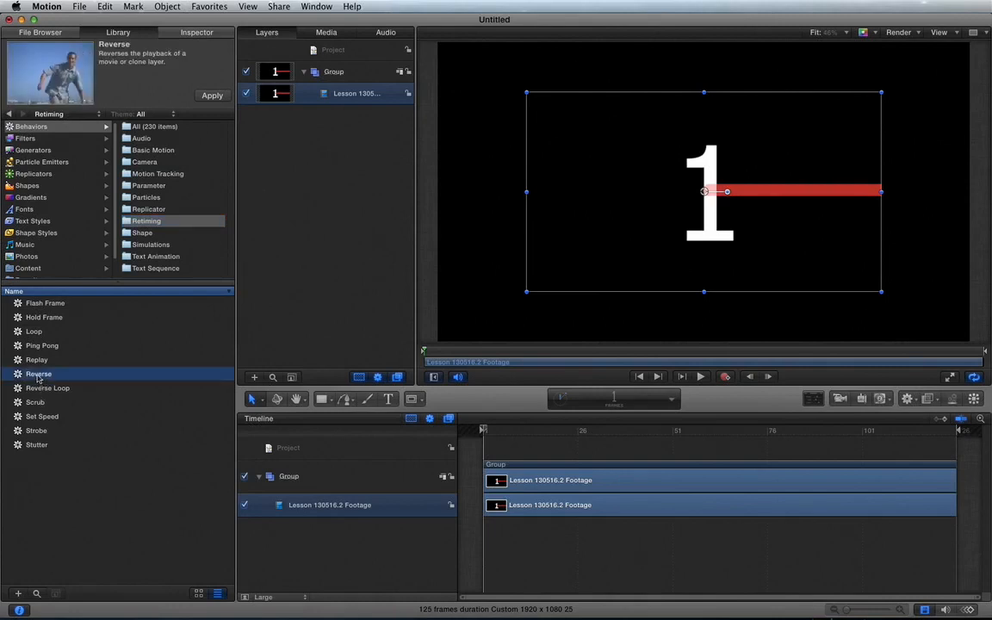
pyautogui.moveTo(39, 377); pyautogui.dragTo(333, 507)
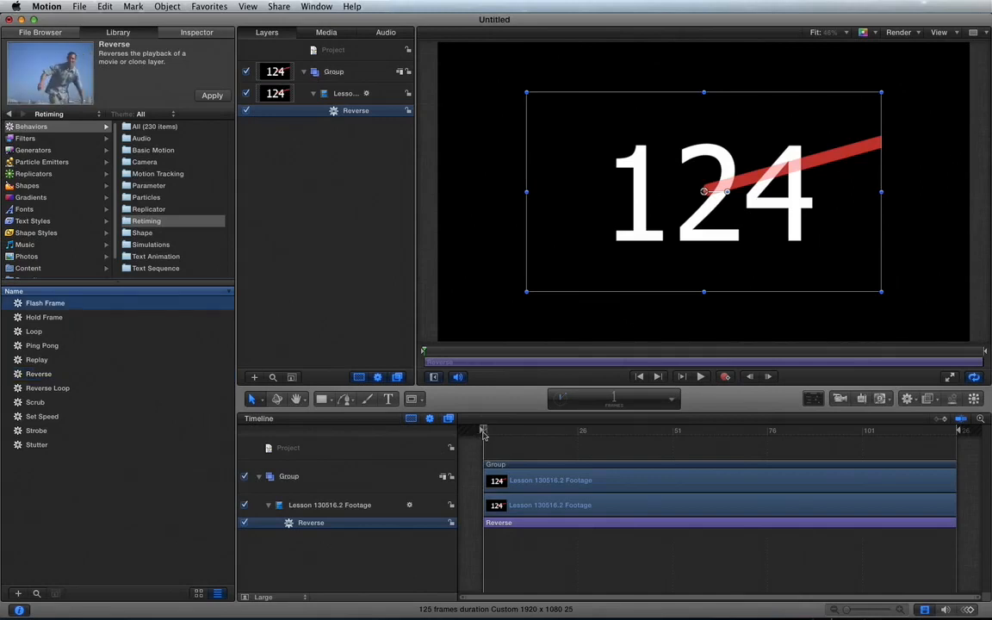
pyautogui.press('space')
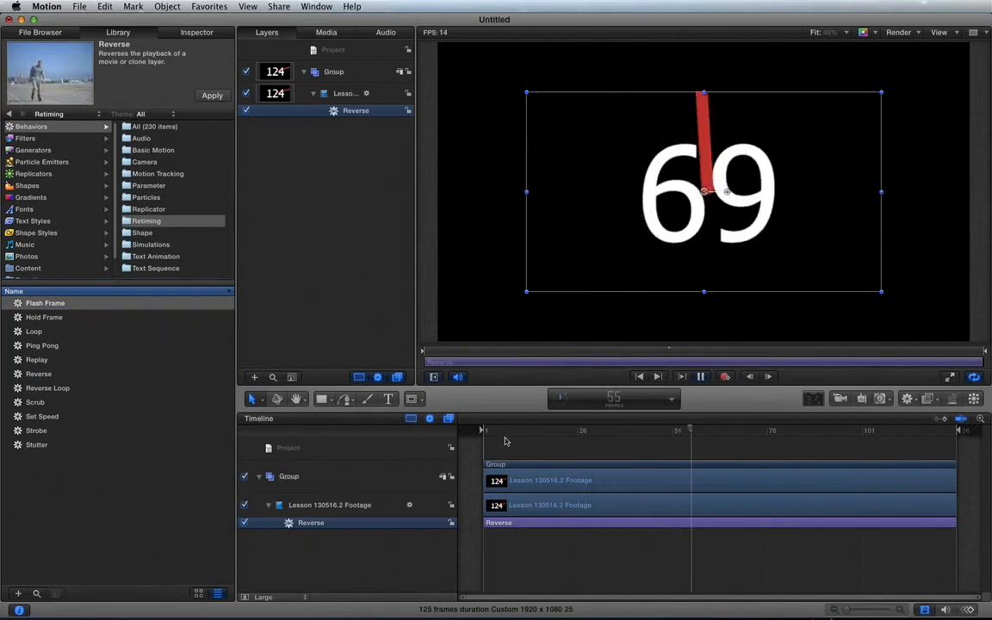
pyautogui.press('space')
# Trim the Reverse behavior to about frames 36 to 57 and play the clip from frame 1
pyautogui.moveTo(484, 524); pyautogui.dragTo(630, 516)
pyautogui.moveTo(953, 522); pyautogui.dragTo(699, 524)
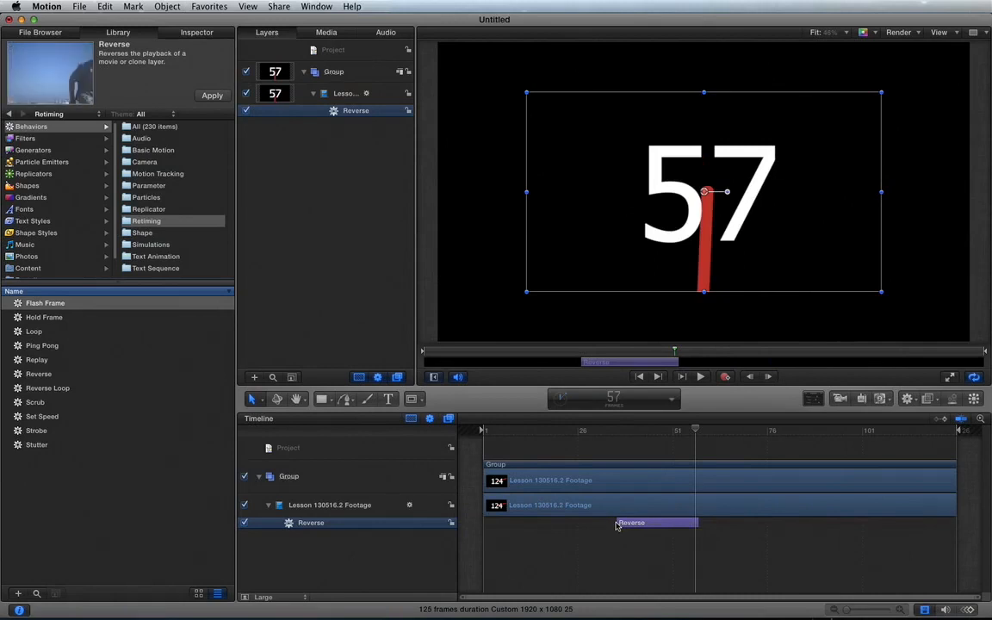
pyautogui.moveTo(624, 523); pyautogui.dragTo(624, 523)
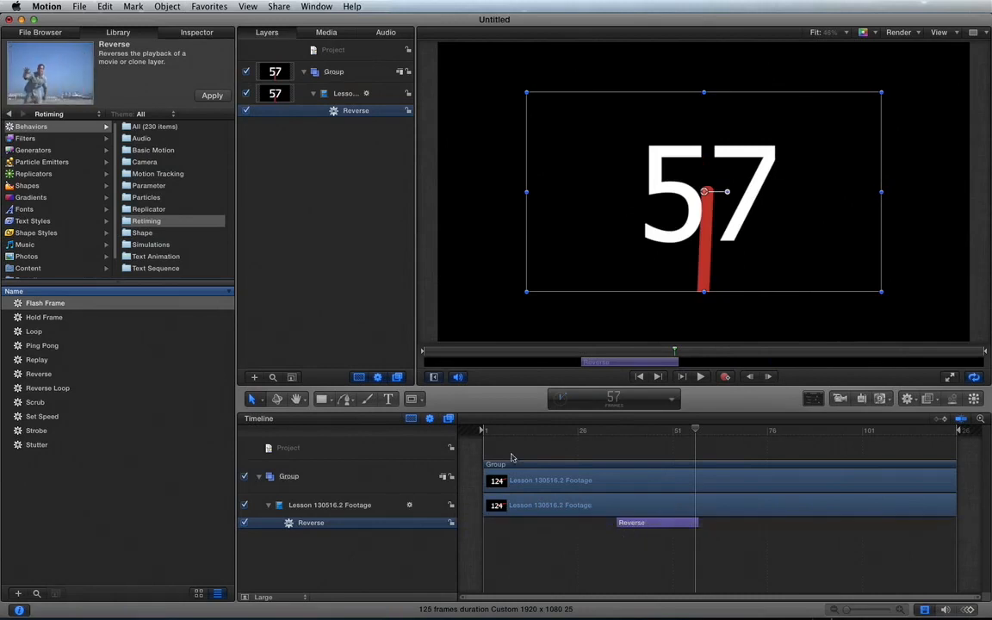
pyautogui.moveTo(497, 437); pyautogui.dragTo(469, 436)
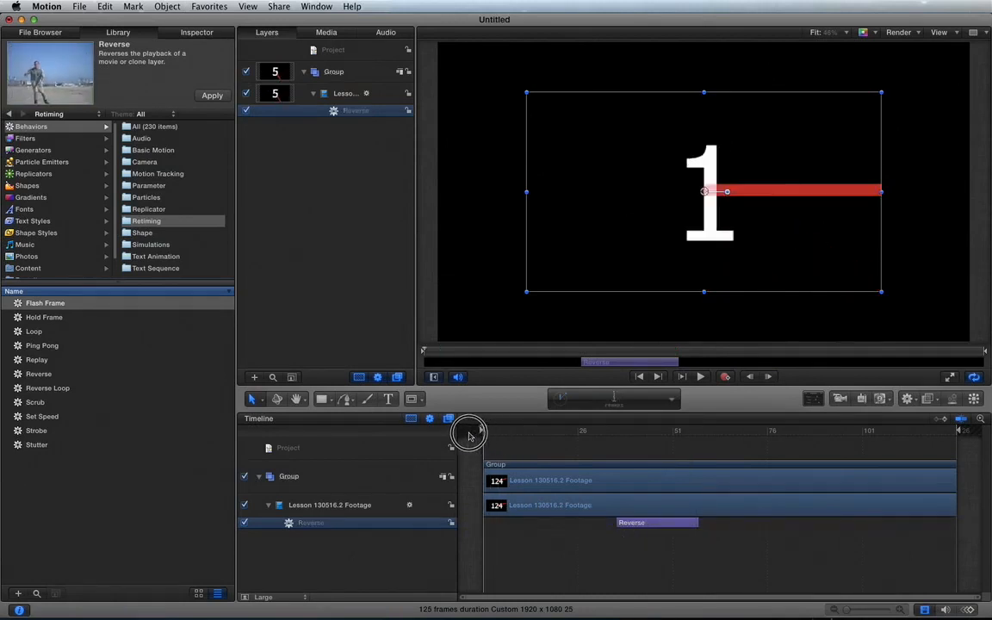
pyautogui.press('space')
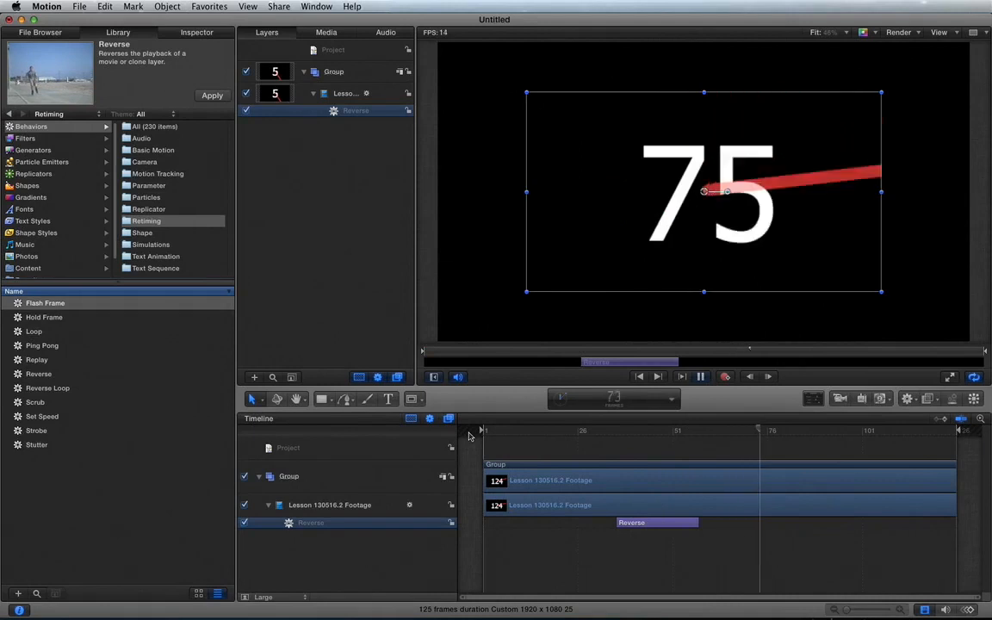
# Stop playback, go to frame 32 and step frame by frame through the Reverse behavior to frame 57
pyautogui.press('space')
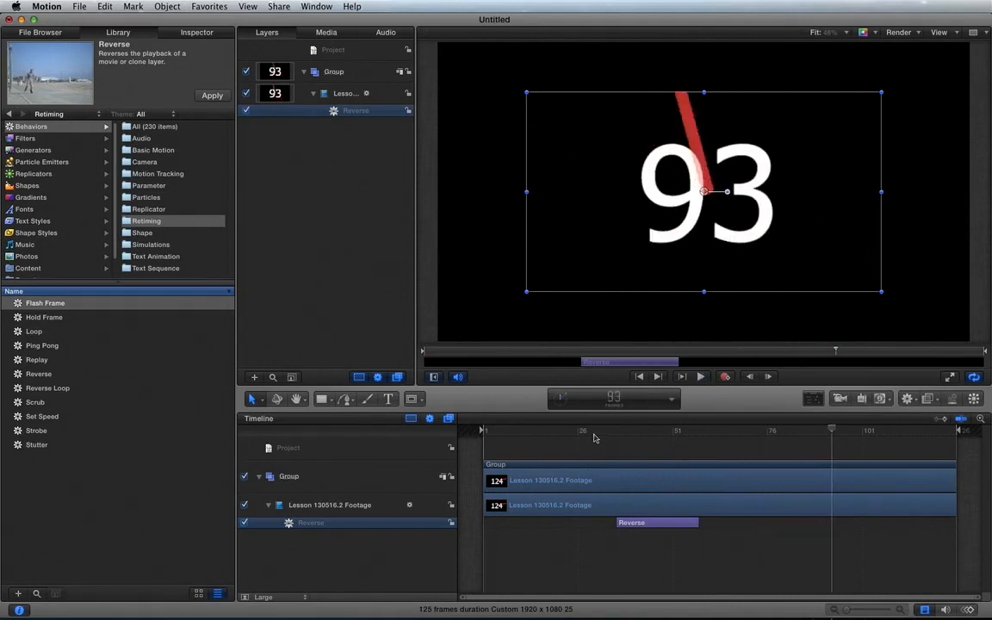
pyautogui.click(597, 433)
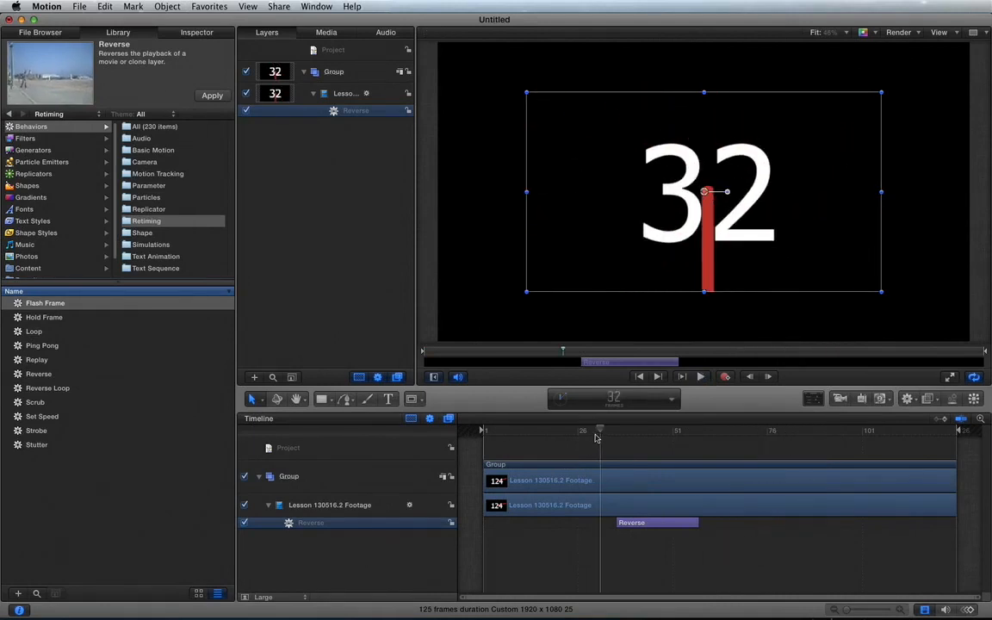
pyautogui.press('Right')
pyautogui.press('Right')
pyautogui.press('Right')
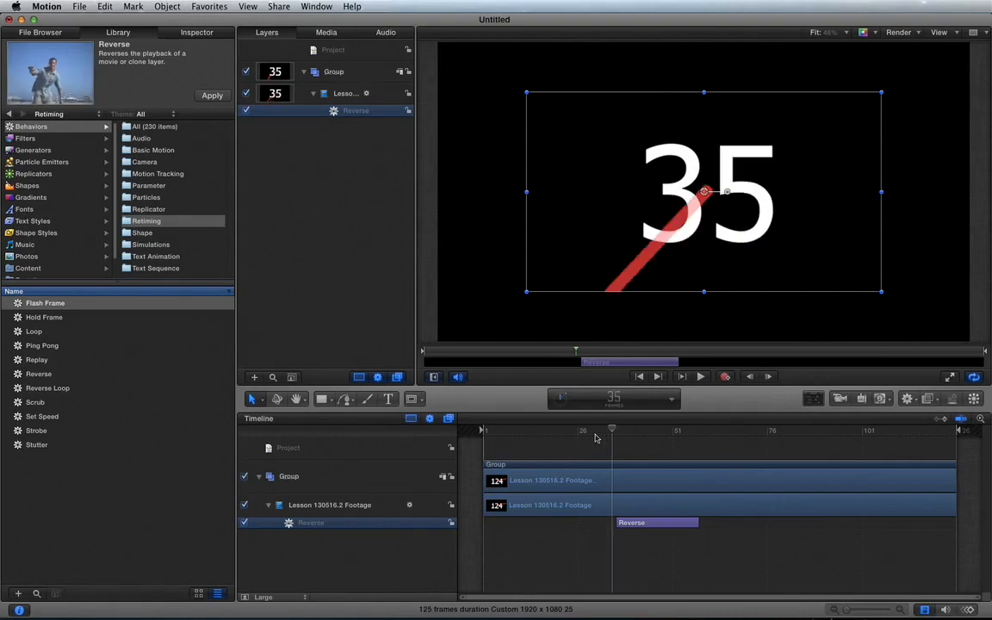
pyautogui.press('Right')
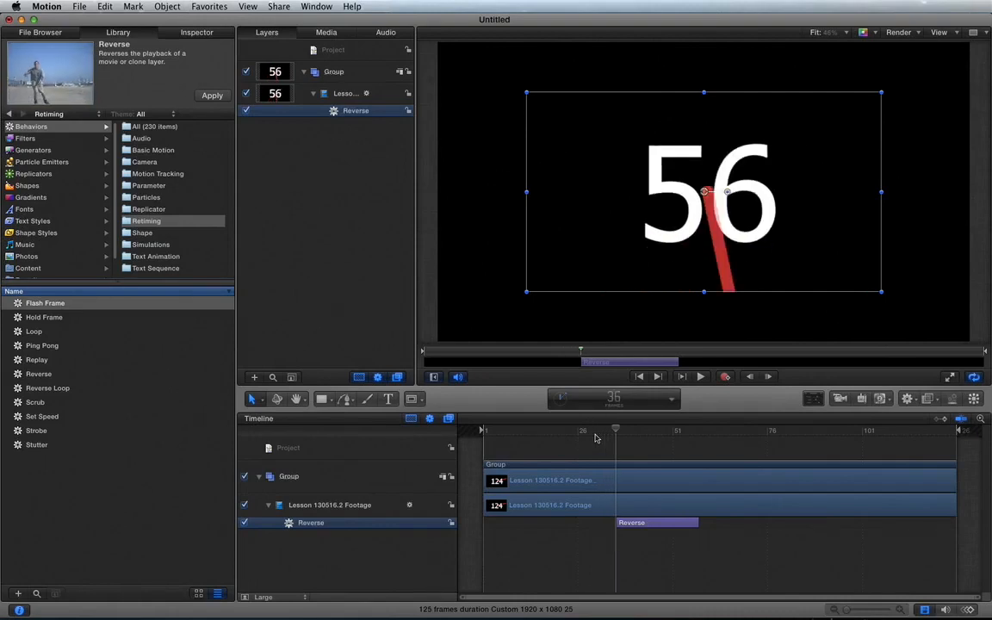
pyautogui.press('Right')
pyautogui.press('Right')
pyautogui.press('Right')
pyautogui.press('Right')
pyautogui.press('Right')
pyautogui.press('Right')
pyautogui.press('Right')
pyautogui.press('Right')
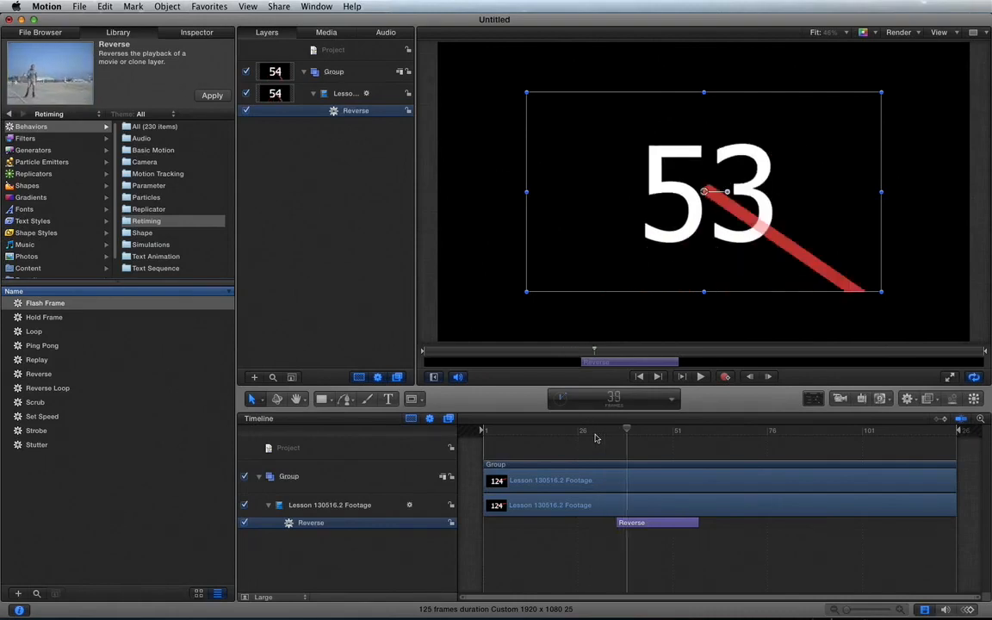
pyautogui.press('Right')
pyautogui.press('Right')
pyautogui.press('Right')
pyautogui.press('Right')
pyautogui.press('Right')
pyautogui.press('Right')
pyautogui.press('Right')
pyautogui.press('Right')
pyautogui.press('Right')
pyautogui.press('Right')
pyautogui.press('Right')
pyautogui.press('Right')
pyautogui.press('Right')
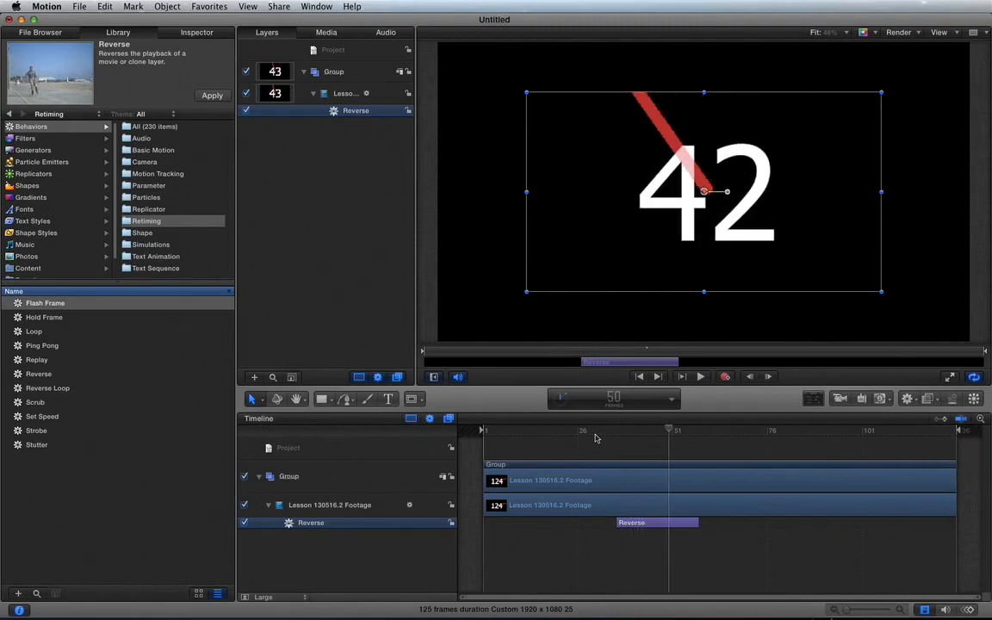
pyautogui.press('Right')
pyautogui.press('Left')
pyautogui.press('Left')
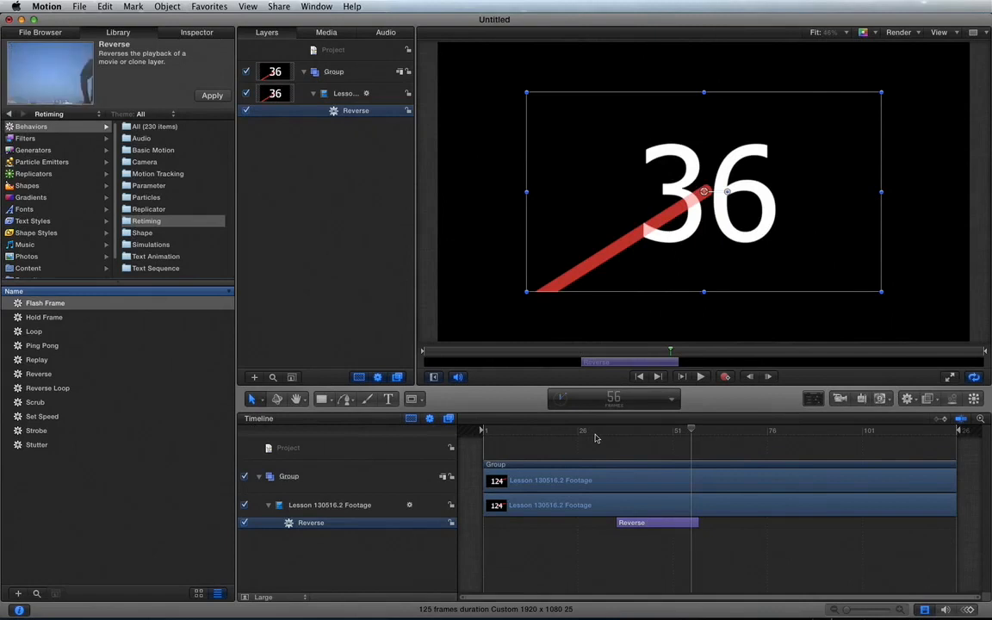
pyautogui.press('Right')
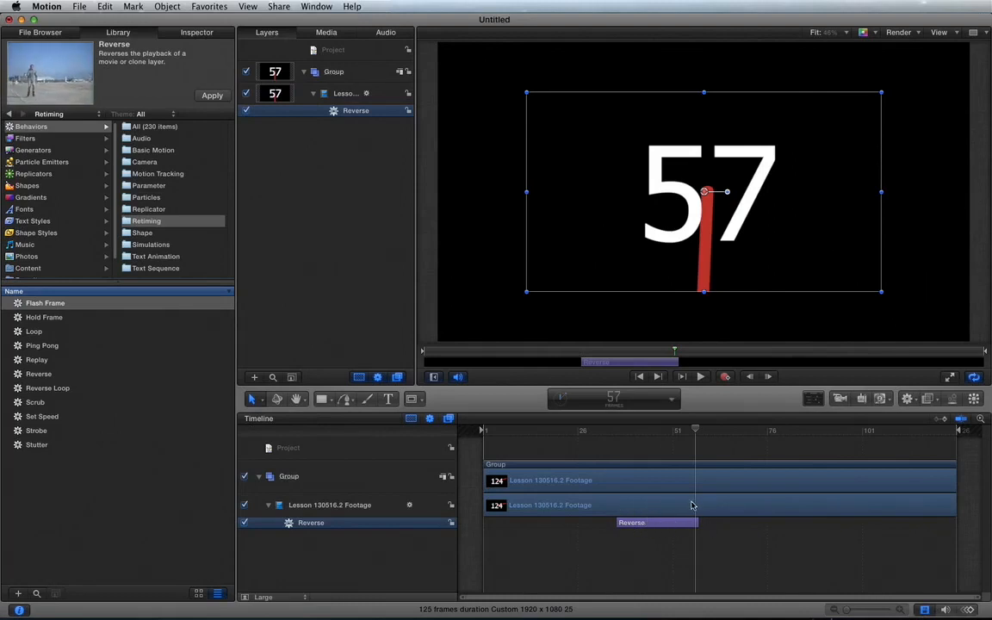
# Compare the clip at the Reverse behavior's start and end, around frames 35 to 36 and 56 to 57
pyautogui.click(615, 432)
pyautogui.moveTo(615, 433); pyautogui.dragTo(613, 433)
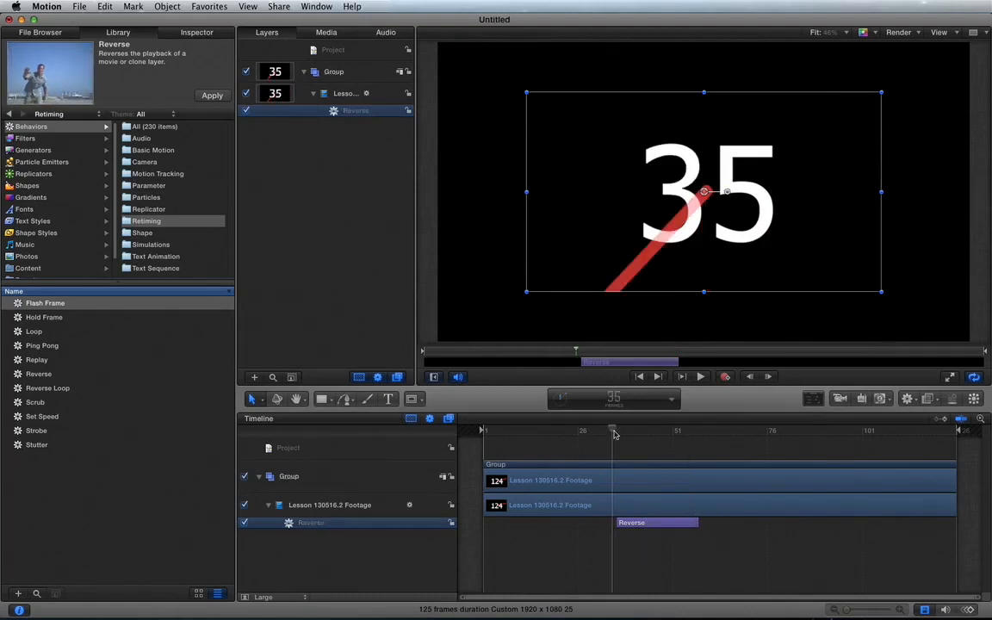
pyautogui.click(689, 432)
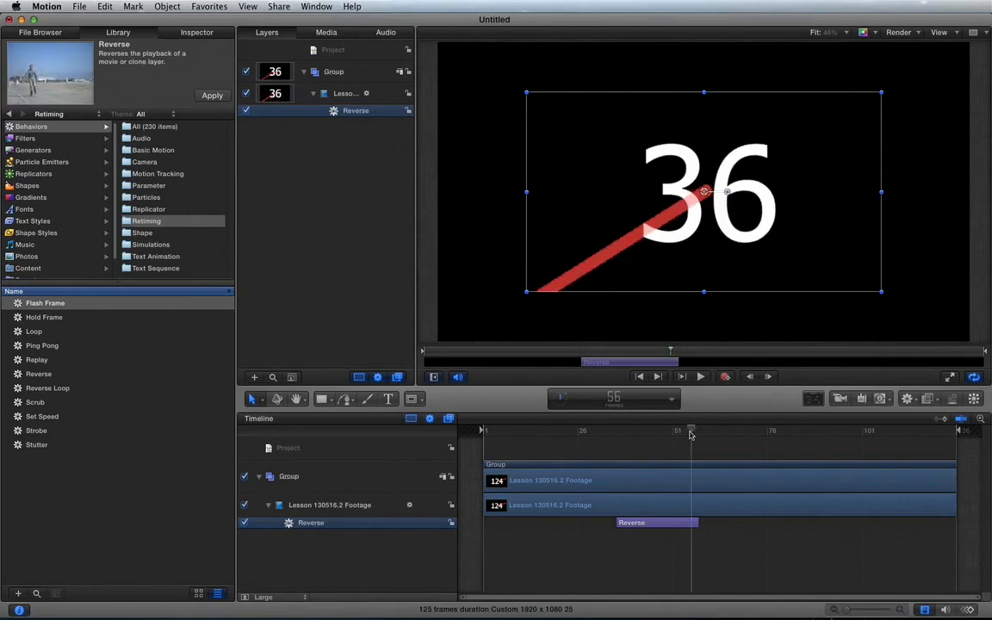
pyautogui.press('Right')
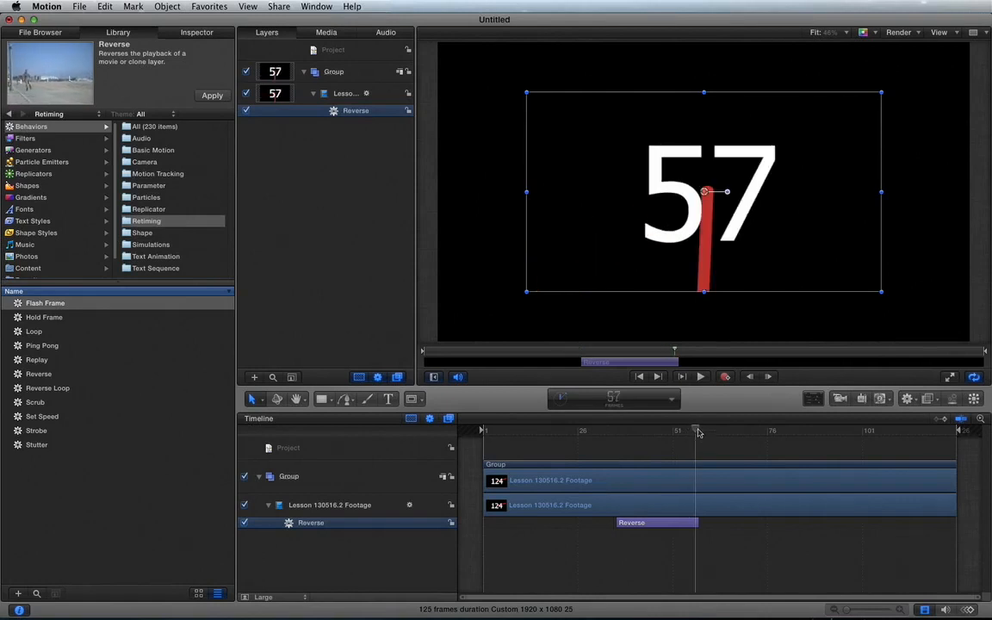
pyautogui.click(620, 432)
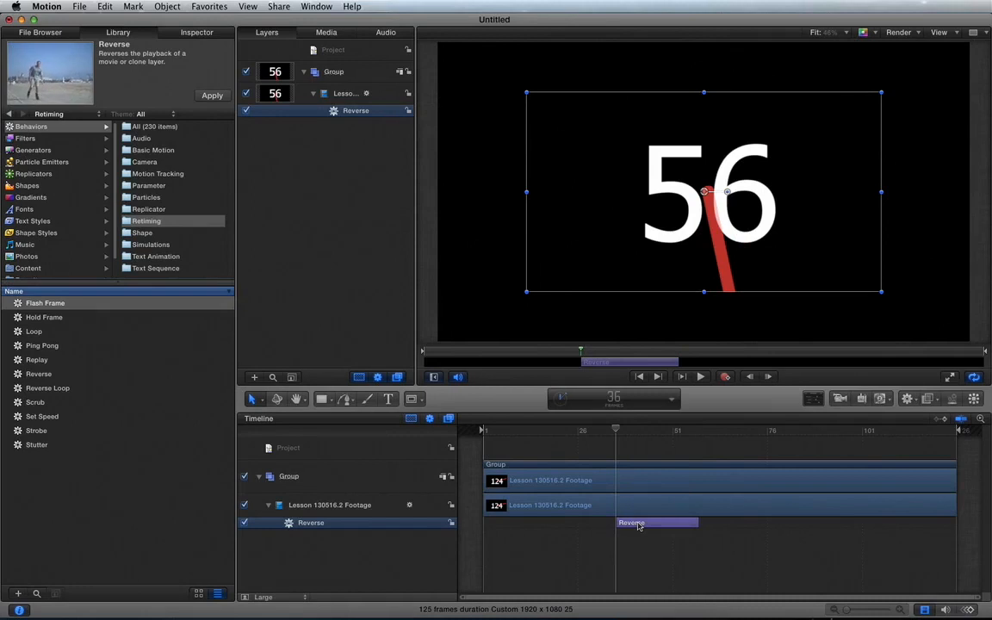
# Replace the Reverse behavior on the Lesson 130516.2 Footage clip with Ping Pong and play it from frame 1, stopping at frame 102
pyautogui.press('Delete')
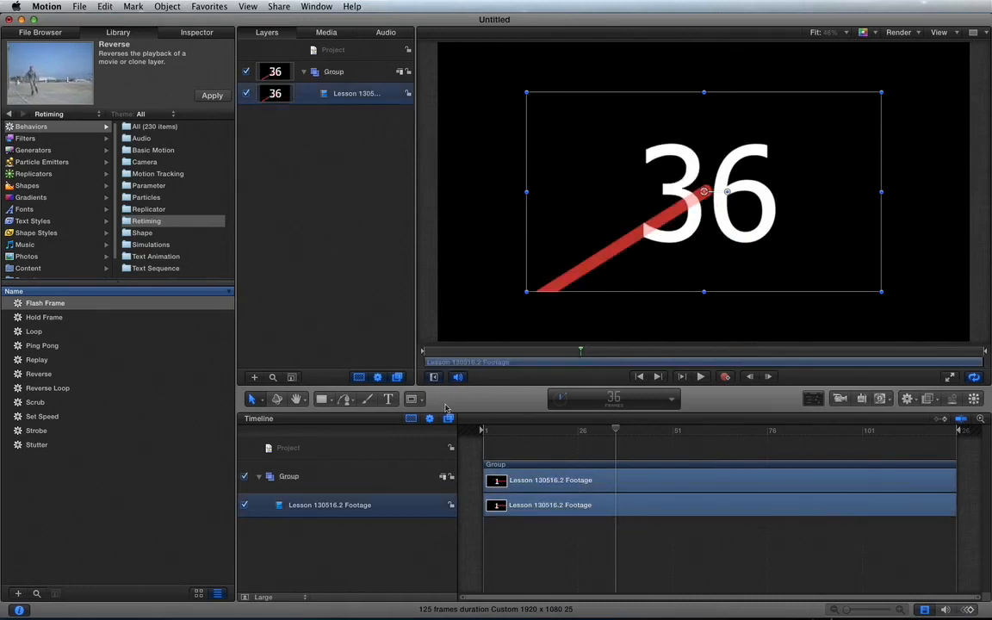
pyautogui.click(38, 346)
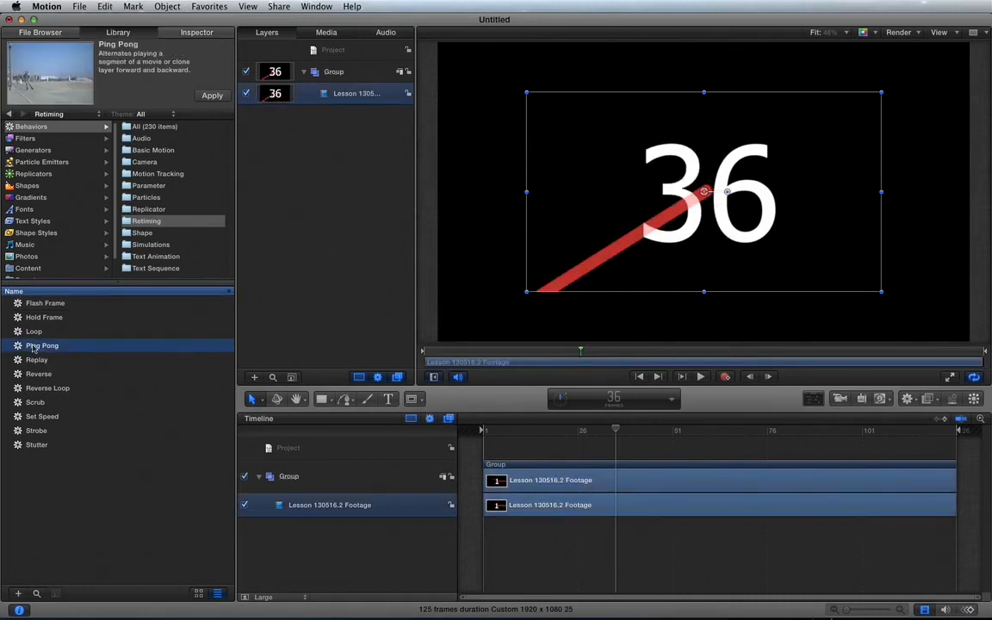
pyautogui.moveTo(33, 347); pyautogui.dragTo(317, 506)
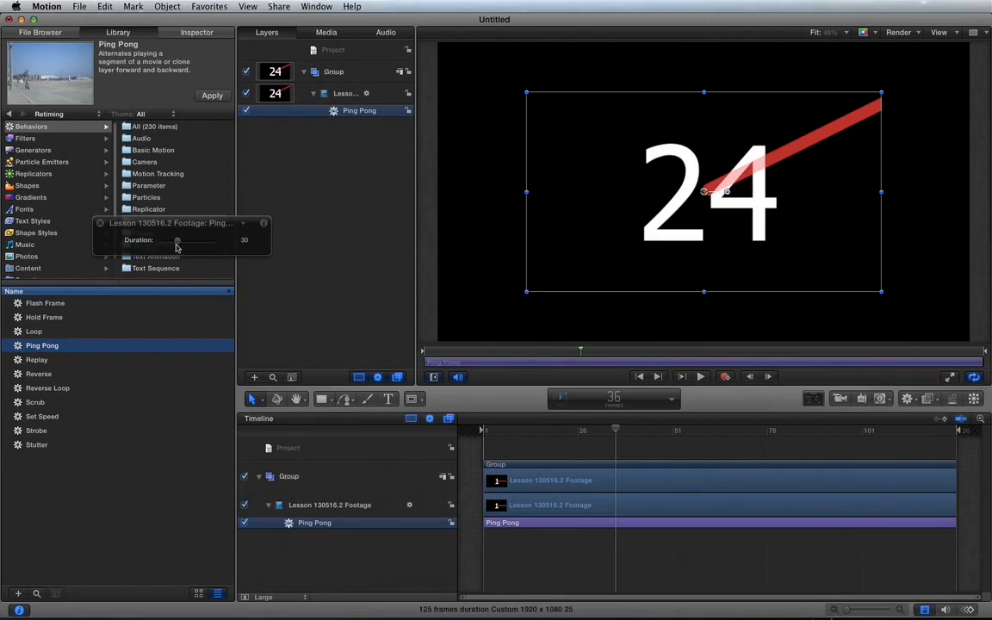
pyautogui.moveTo(497, 433); pyautogui.dragTo(475, 429)
pyautogui.press('space')
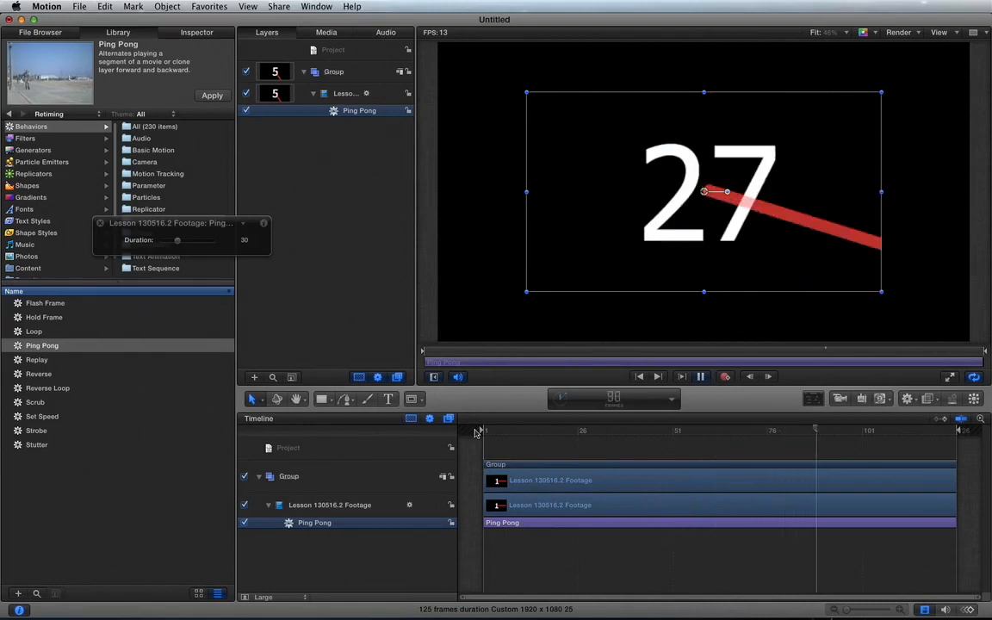
pyautogui.press('space')
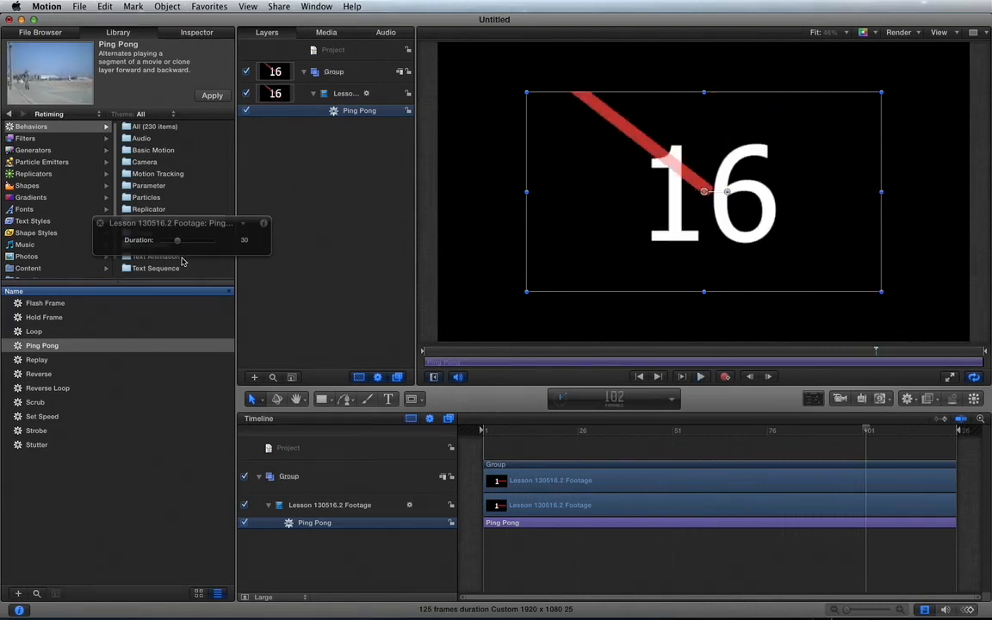
# Set the Ping Pong duration to 5 and play the clip from the start, stopping at frame 58
pyautogui.moveTo(178, 245); pyautogui.dragTo(166, 245)
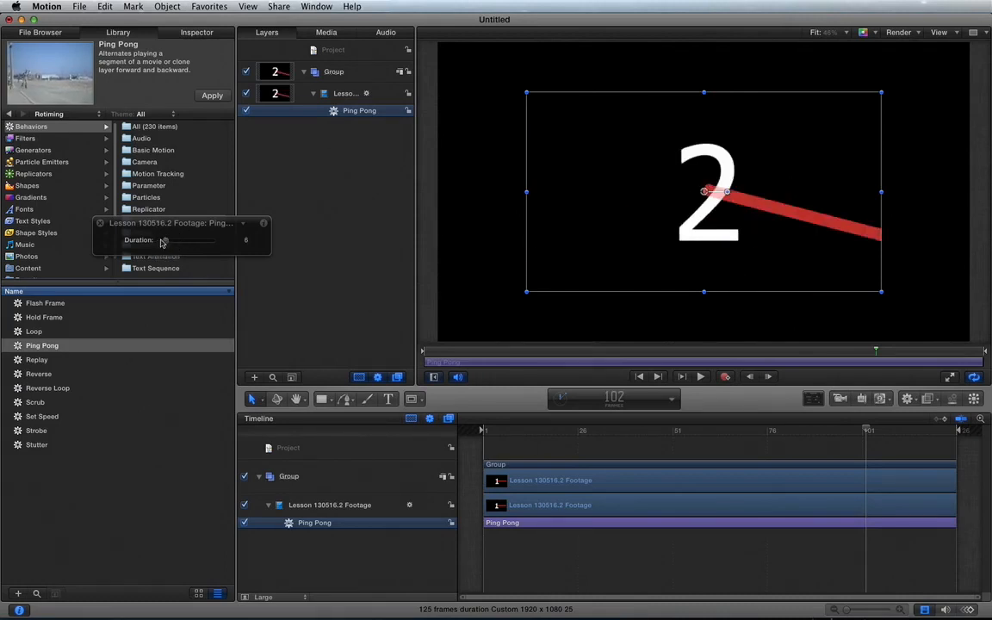
pyautogui.click(161, 240)
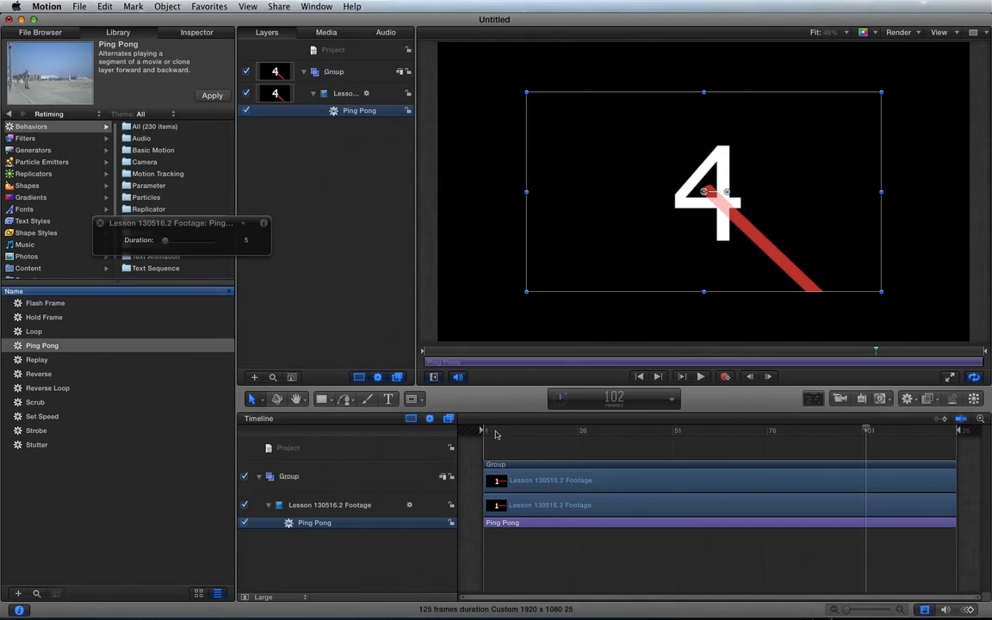
pyautogui.press('space')
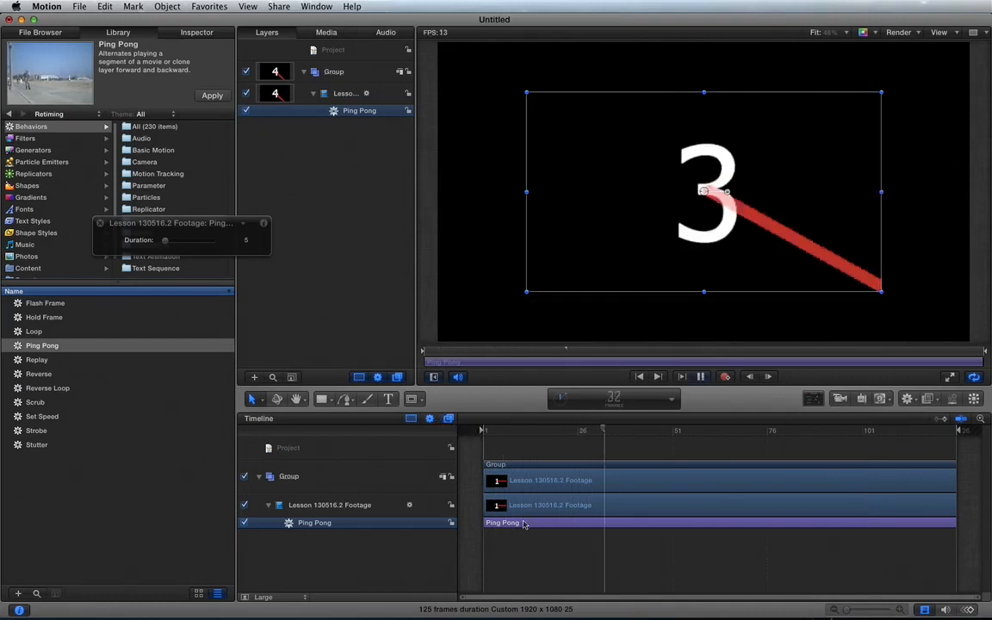
pyautogui.press('space')
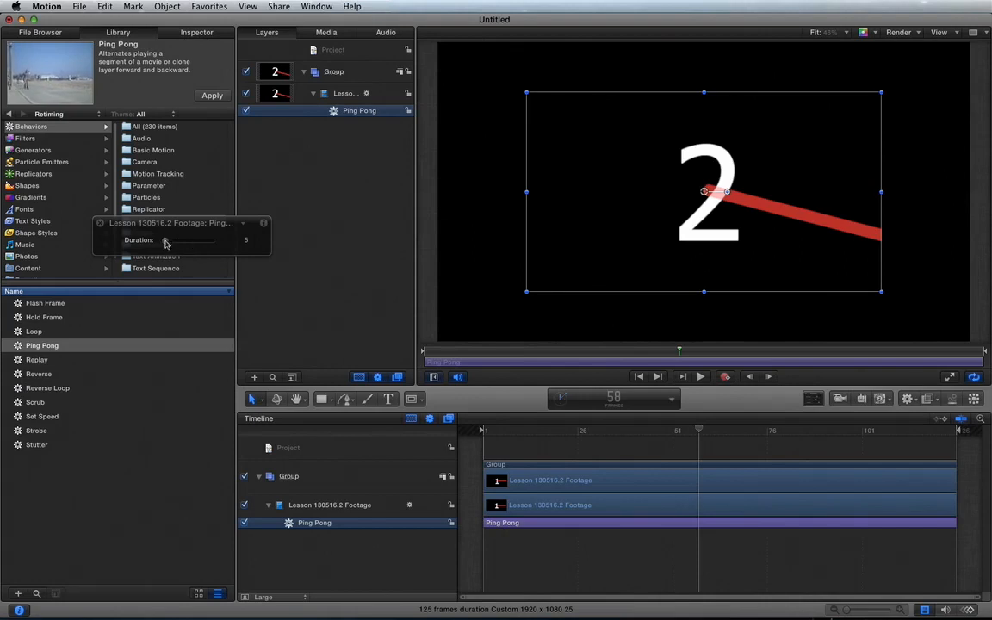
# Set the Ping Pong behavior's duration to 15
pyautogui.moveTo(166, 244); pyautogui.dragTo(196, 247)
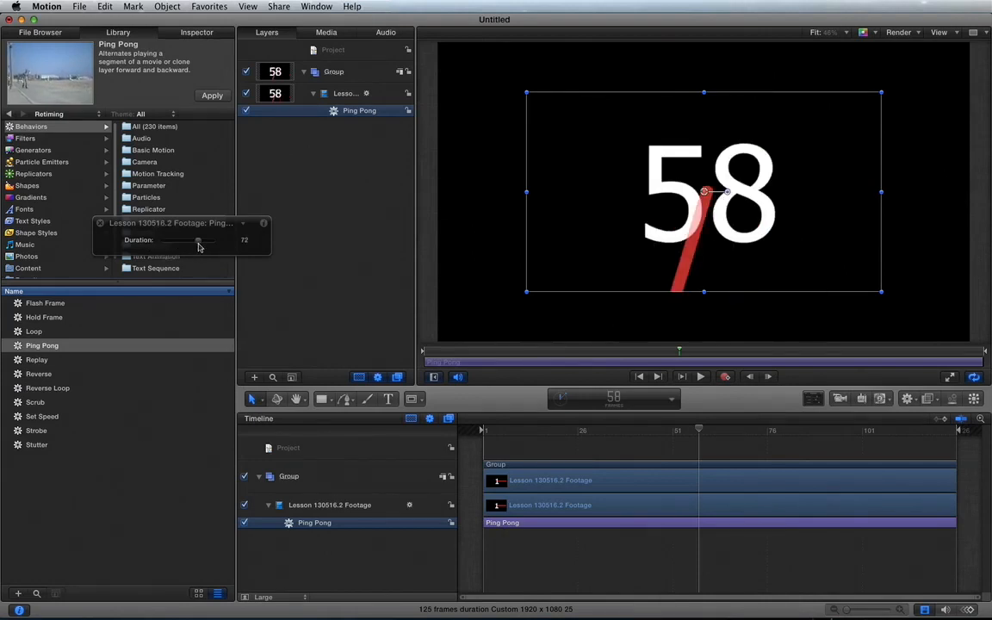
pyautogui.moveTo(169, 244); pyautogui.dragTo(170, 243)
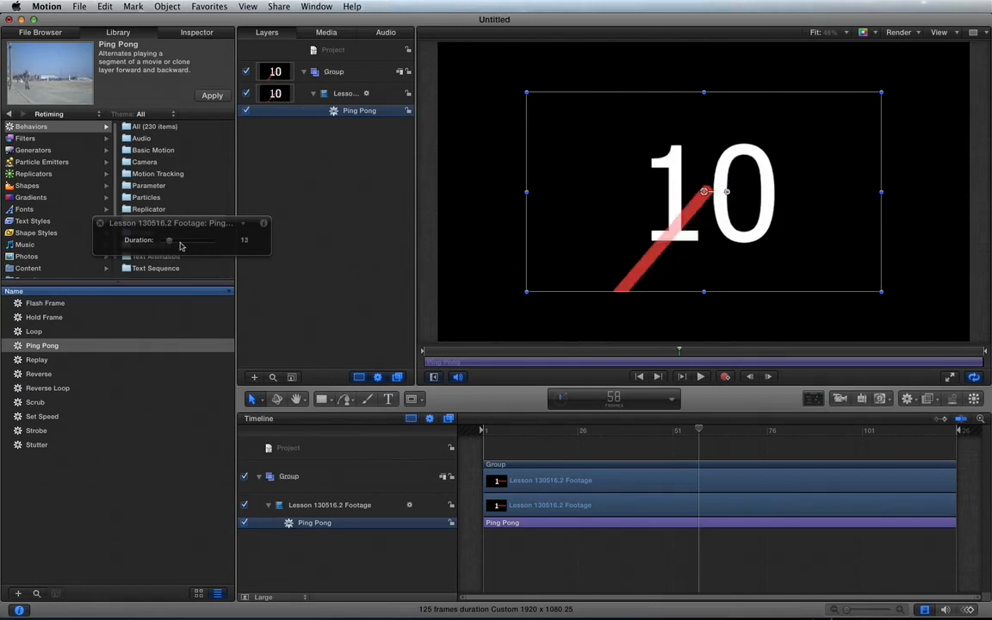
pyautogui.click(181, 242)
pyautogui.click(181, 242)
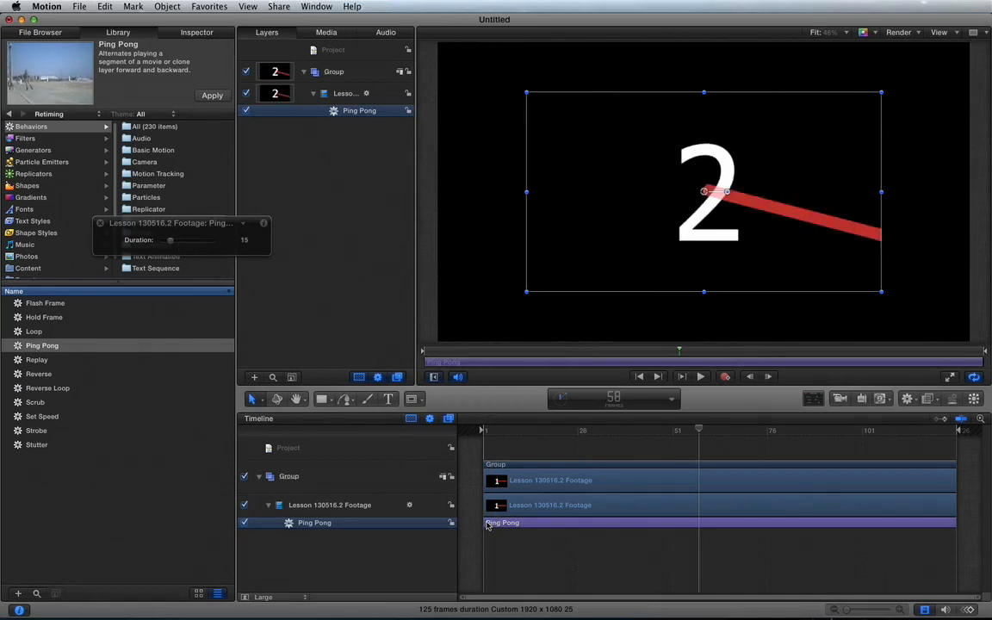
# Make the Ping Pong behavior start at frame 30 and extend its end to the end of the clip
pyautogui.moveTo(484, 527); pyautogui.dragTo(605, 521)
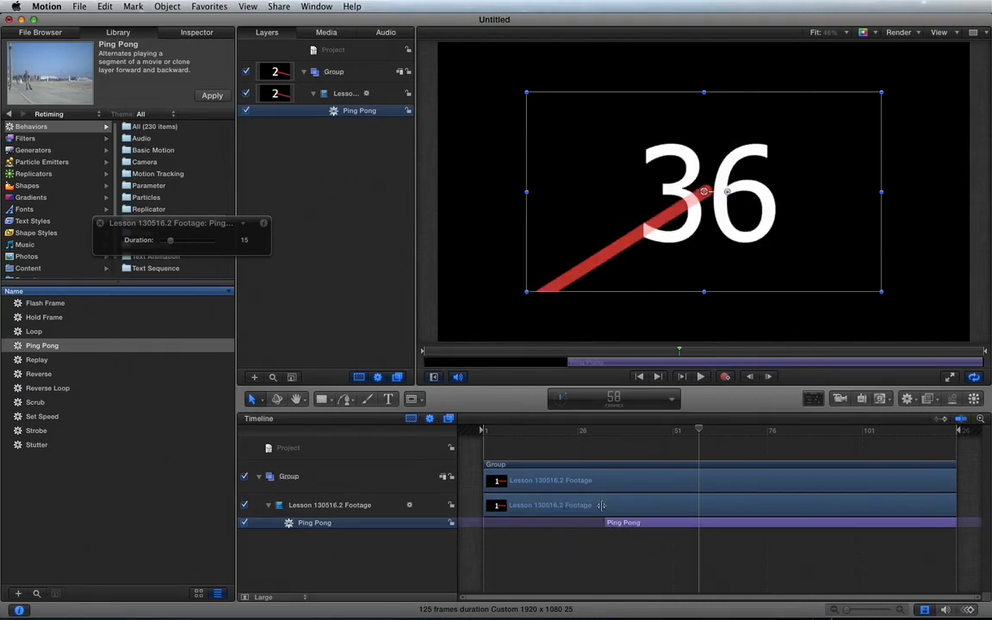
pyautogui.moveTo(585, 440); pyautogui.dragTo(589, 435)
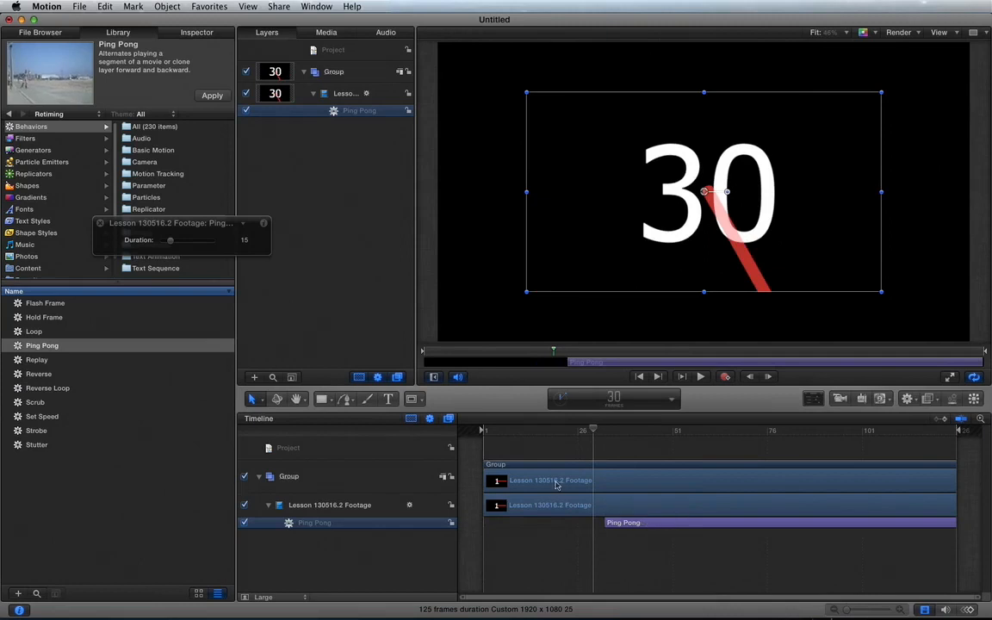
pyautogui.press('[')
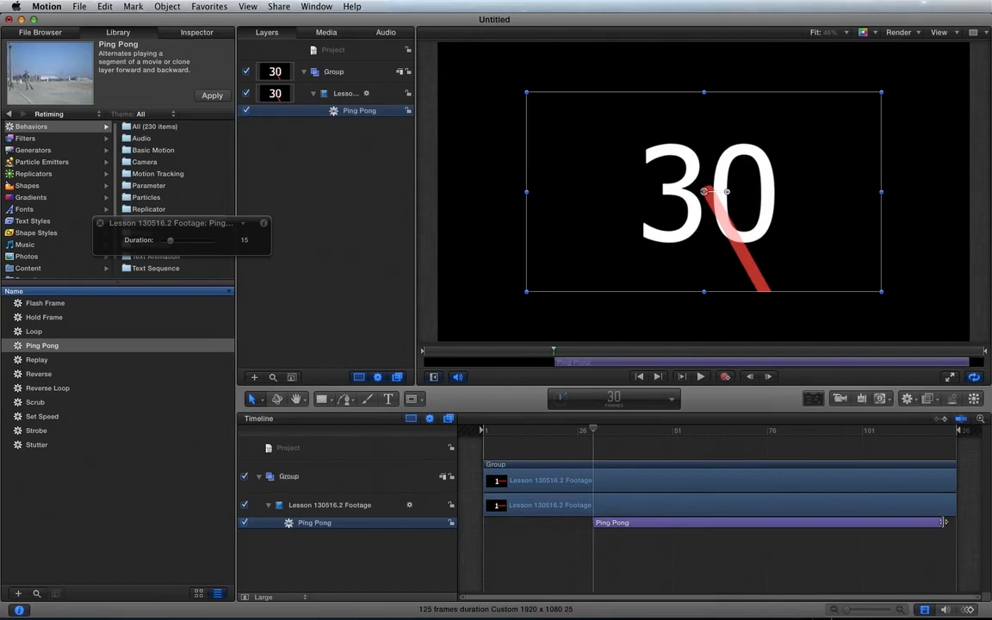
pyautogui.moveTo(945, 522); pyautogui.dragTo(956, 522)
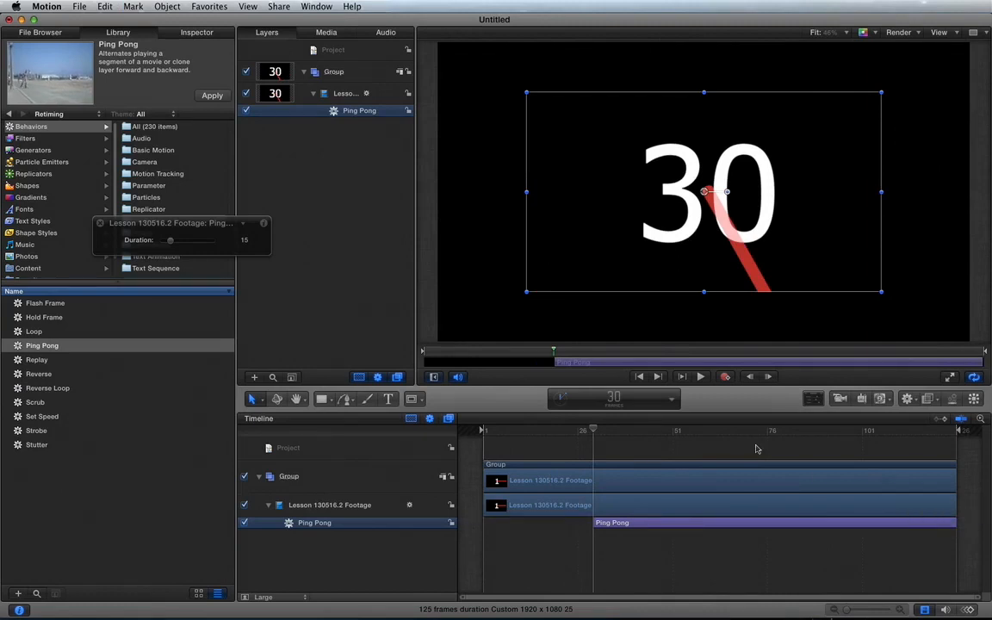
# Play the clip from frame 1 to check the repositioned Ping Pong behavior
pyautogui.click(486, 430)
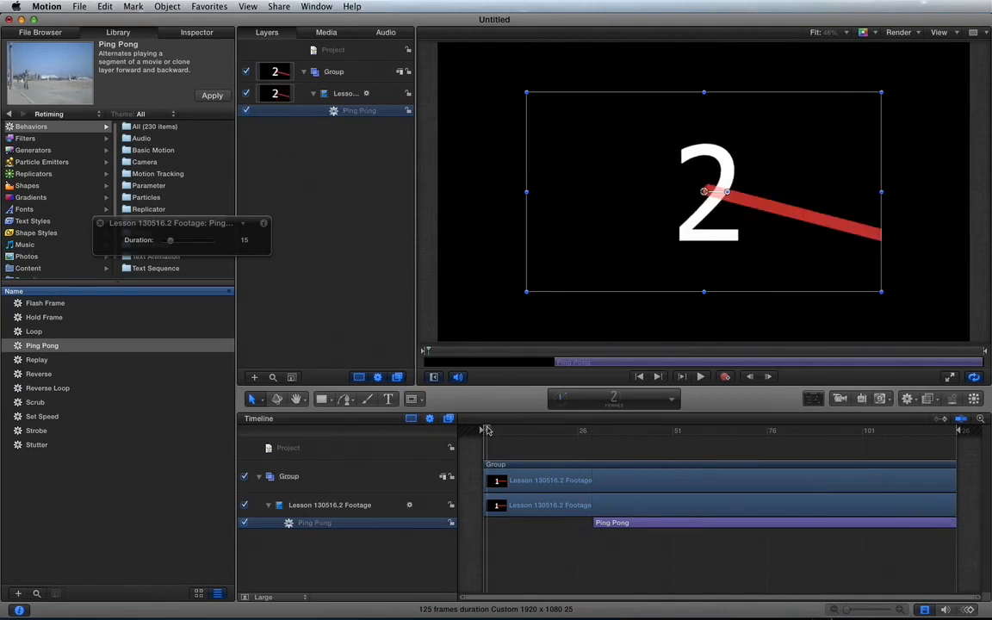
pyautogui.press('Left')
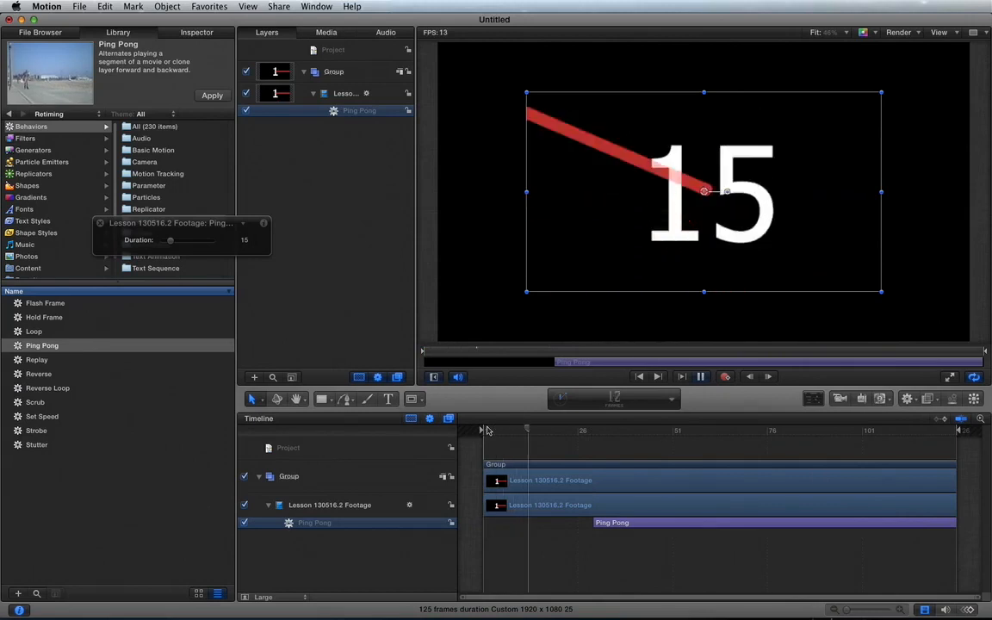
pyautogui.press('space')
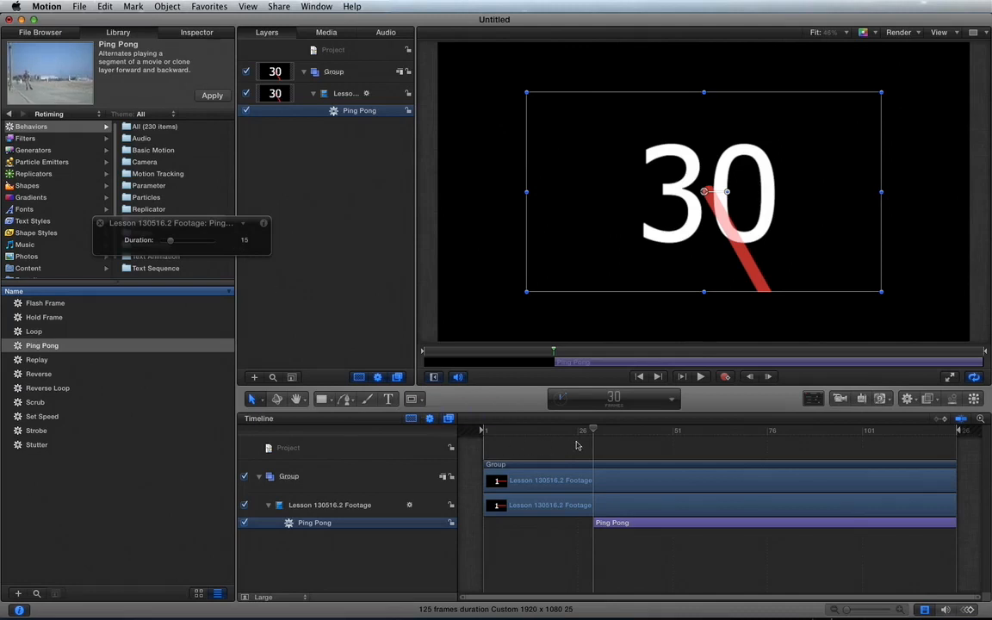
# Step frame by frame through the Ping Pong behavior from frame 30 to frame 46, then back to frame 35
pyautogui.press('Right')
pyautogui.press('Right')
pyautogui.press('Right')
pyautogui.press('Right')
pyautogui.press('Right')
pyautogui.press('Right')
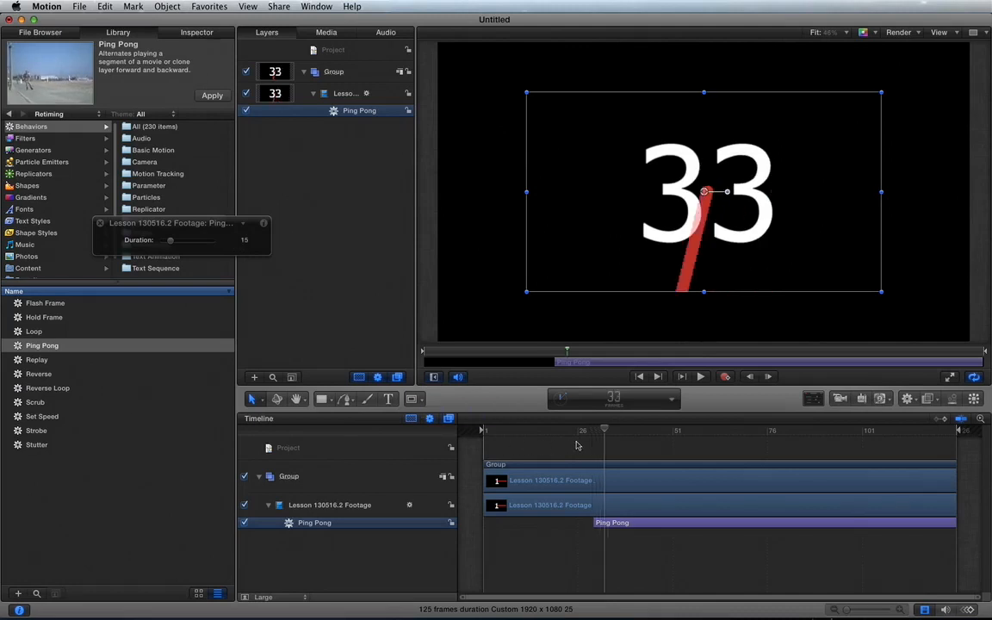
pyautogui.press('Right')
pyautogui.press('Right')
pyautogui.press('Right')
pyautogui.press('Right')
pyautogui.press('Right')
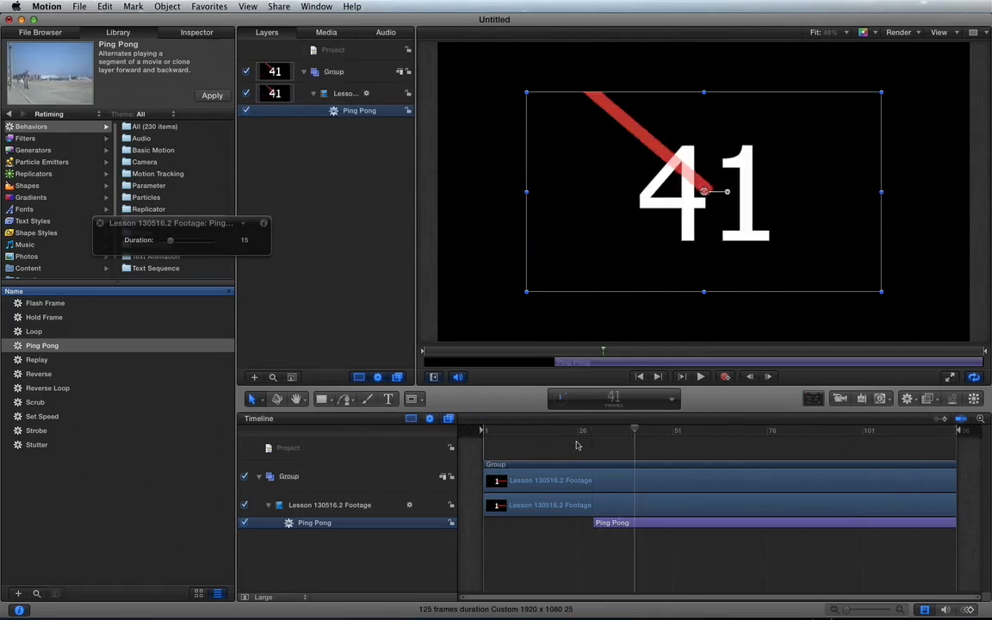
pyautogui.press('Right')
pyautogui.press('Right')
pyautogui.press('Right')
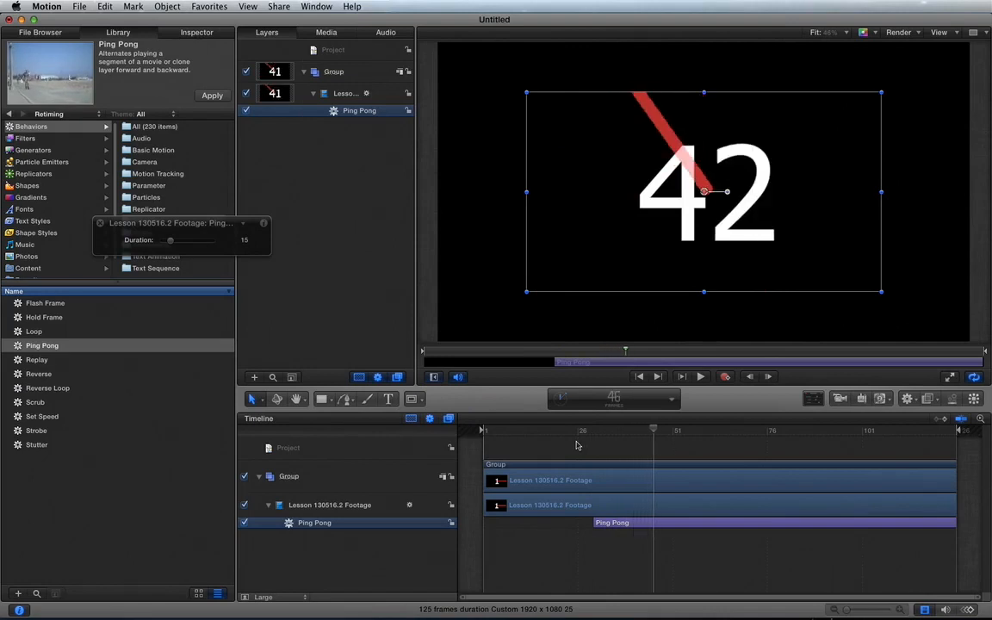
pyautogui.press('Left')
pyautogui.press('Left')
pyautogui.press('Left')
pyautogui.press('Left')
pyautogui.press('Left')
pyautogui.press('Left')
pyautogui.press('Left')
pyautogui.press('Left')
pyautogui.press('Left')
pyautogui.press('Left')
pyautogui.press('Left')
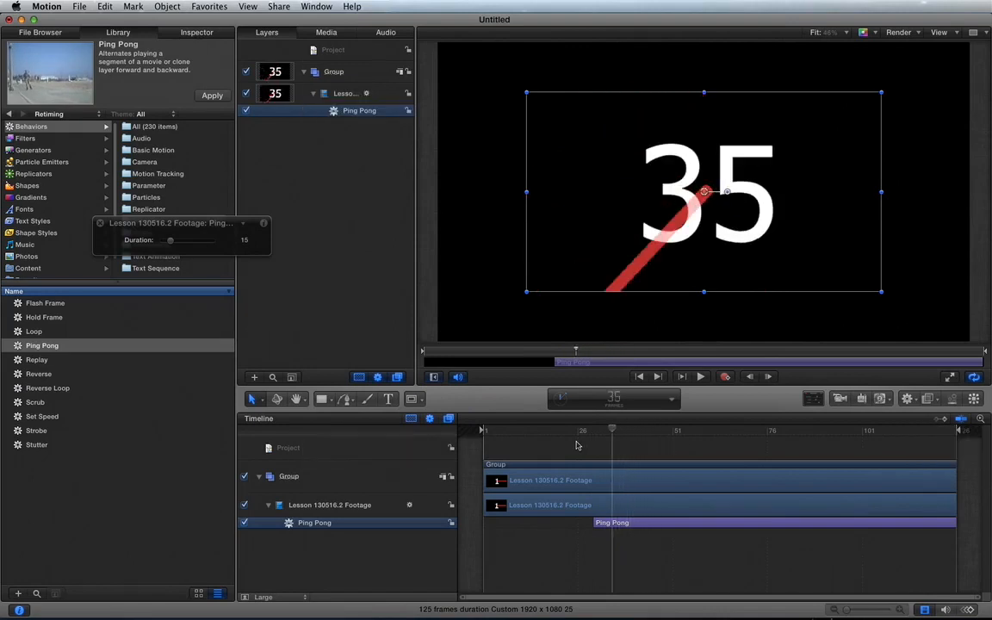
# Move through the Ping Pong behavior to frame 44 and play on from there to check its back-and-forth motion
pyautogui.press('Left')
pyautogui.press('Left')
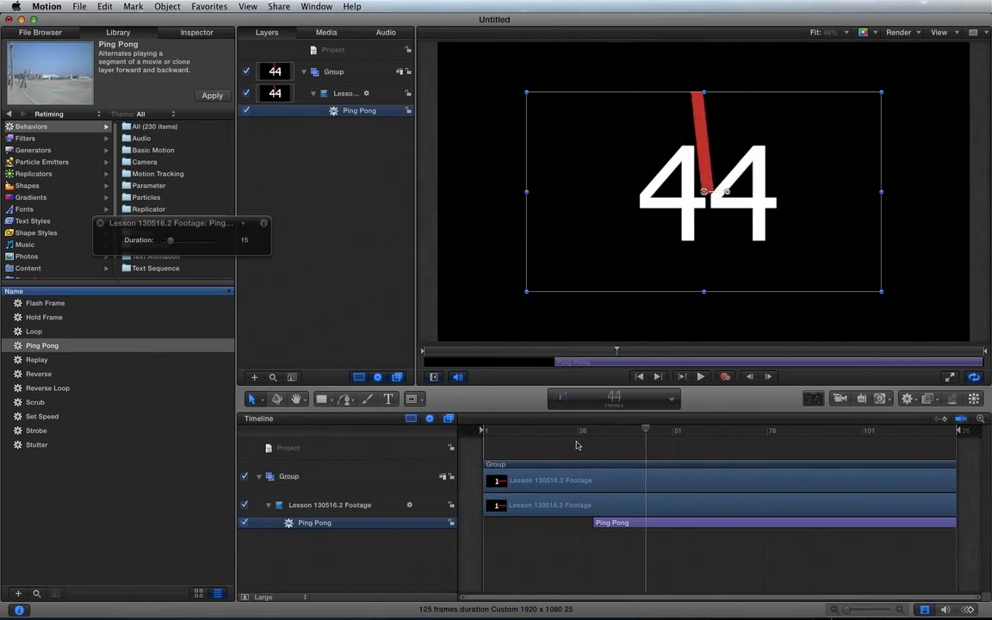
pyautogui.press('space')
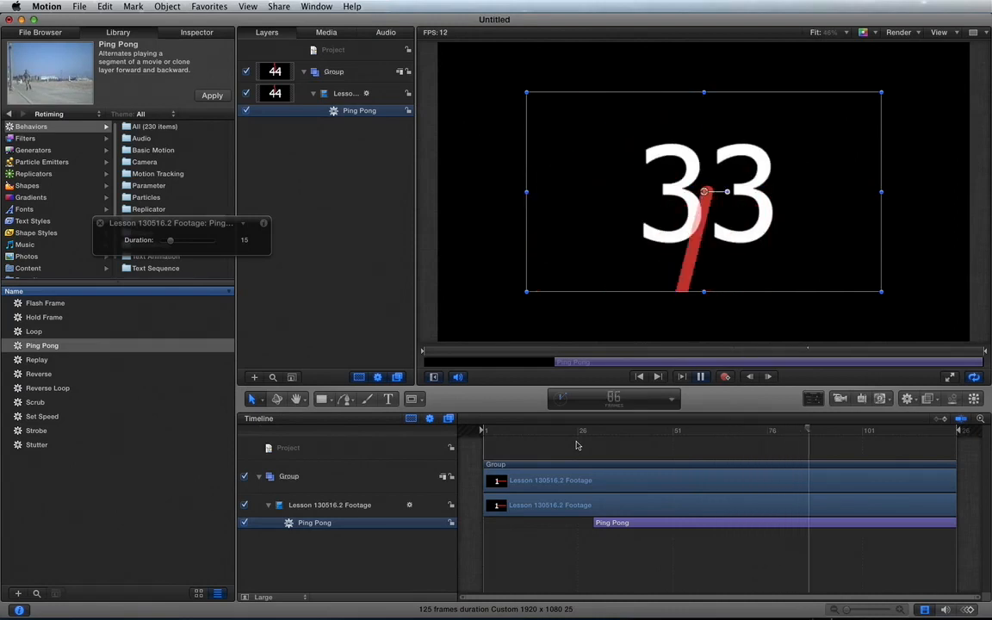
pyautogui.press('space')
# Step frame by frame from frame 28 to frame 59 to examine how the Ping Pong behavior alternates direction
pyautogui.click(584, 434)
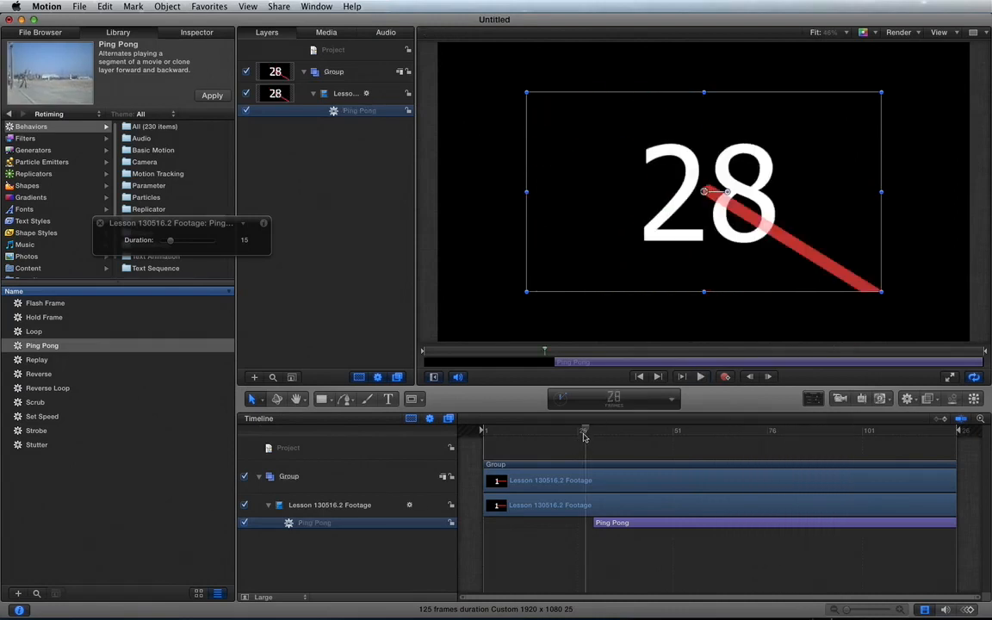
pyautogui.press('Right')
pyautogui.press('Right')
pyautogui.press('Right')
pyautogui.press('Right')
pyautogui.press('Right')
pyautogui.press('Right')
pyautogui.press('Right')
pyautogui.press('Right')
pyautogui.press('Right')
pyautogui.press('Right')
pyautogui.press('Right')
pyautogui.press('Right')
pyautogui.press('Right')
pyautogui.press('Right')
pyautogui.press('Right')
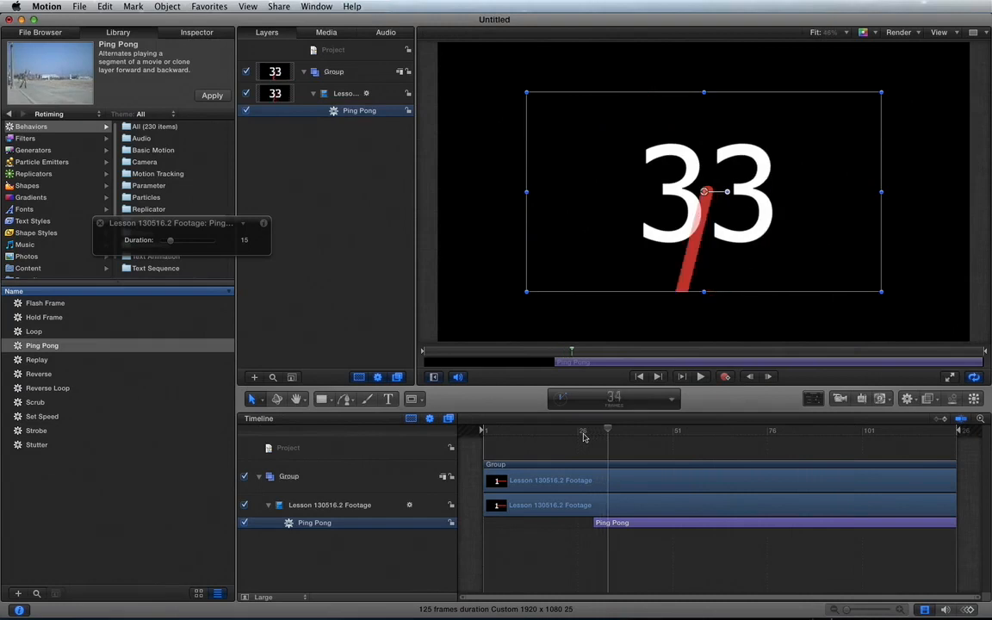
pyautogui.press('Right')
pyautogui.press('Right')
pyautogui.press('Right')
pyautogui.press('Right')
pyautogui.press('Right')
pyautogui.press('Right')
pyautogui.press('Right')
pyautogui.press('Right')
pyautogui.press('Right')
pyautogui.press('Right')
pyautogui.press('Right')
pyautogui.press('Right')
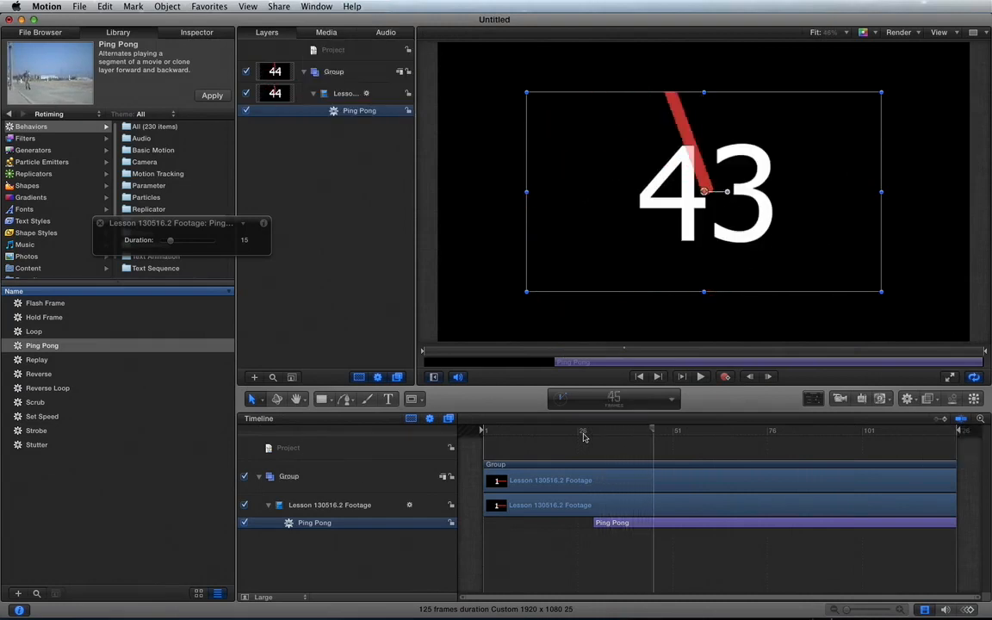
pyautogui.press('Right')
pyautogui.press('Right')
pyautogui.press('Right')
pyautogui.press('Right')
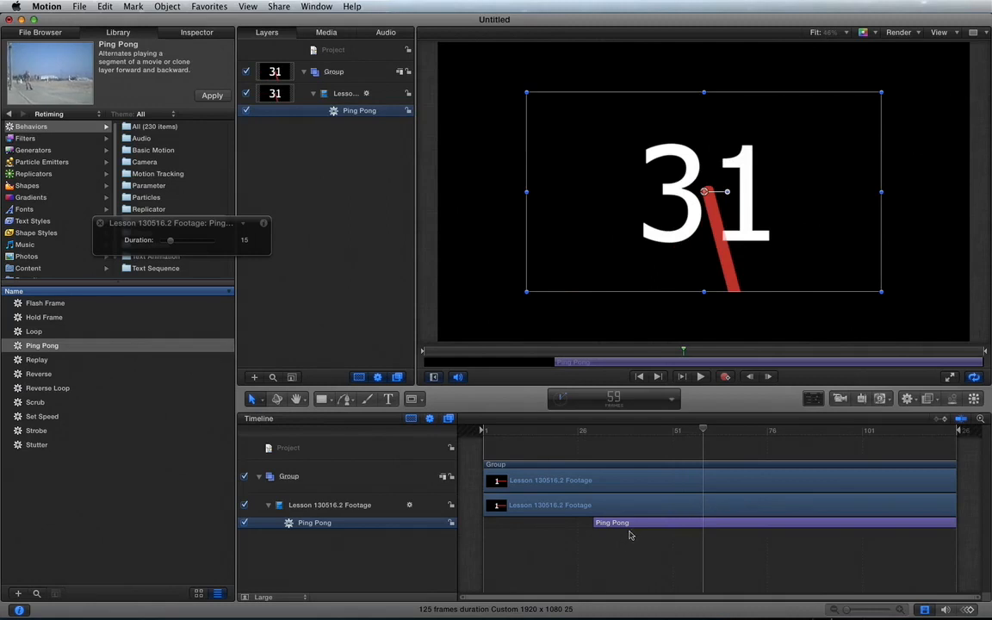
# Replace the Ping Pong behavior on the Lesson 130516.2 Footage clip with a Hold Frame behavior starting at frame 59
pyautogui.press('Delete')
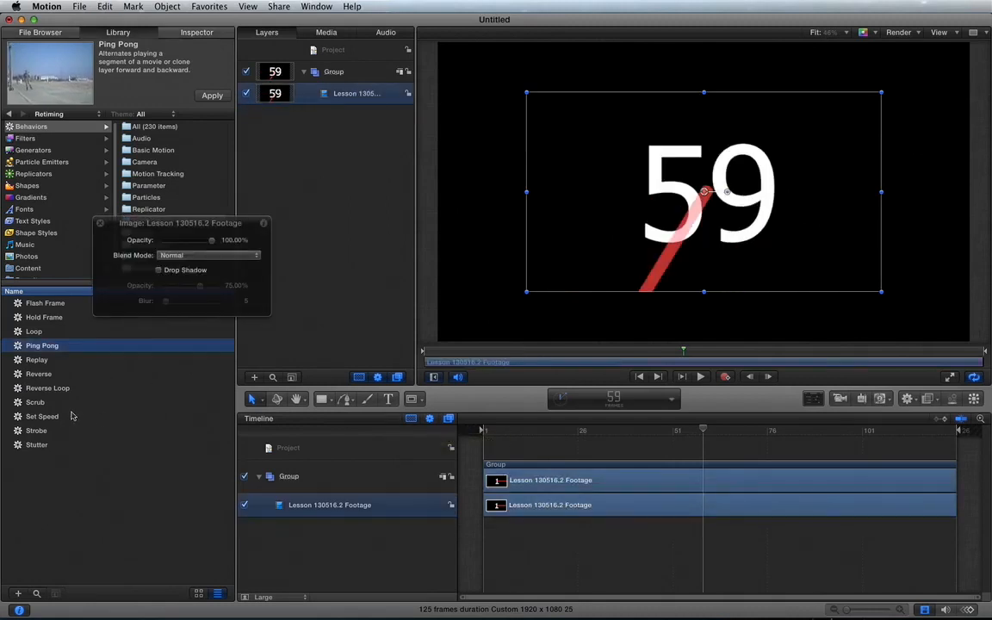
pyautogui.click(97, 417)
pyautogui.click(100, 224)
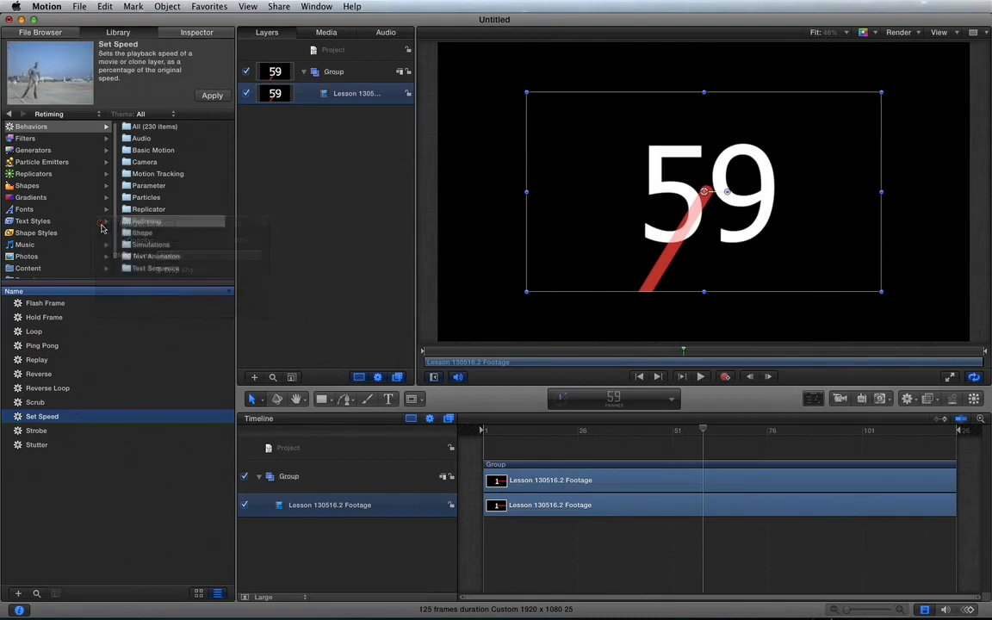
pyautogui.click(39, 317)
pyautogui.moveTo(40, 318); pyautogui.dragTo(363, 505)
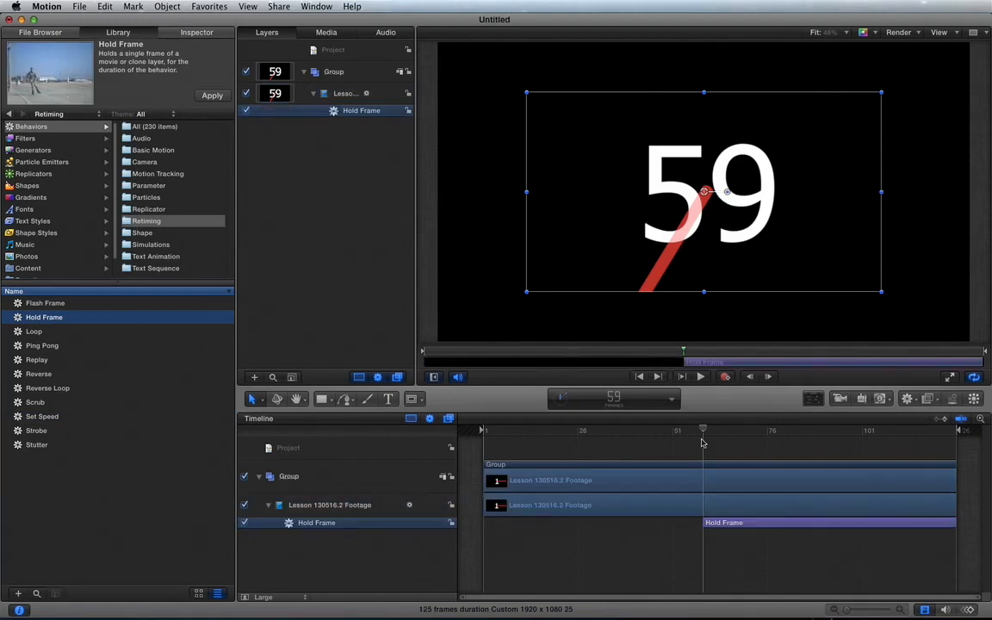
# Step between frames 57 and 59, and play on to check where the Hold Frame behavior takes effect
pyautogui.press('Left')
pyautogui.press('Left')
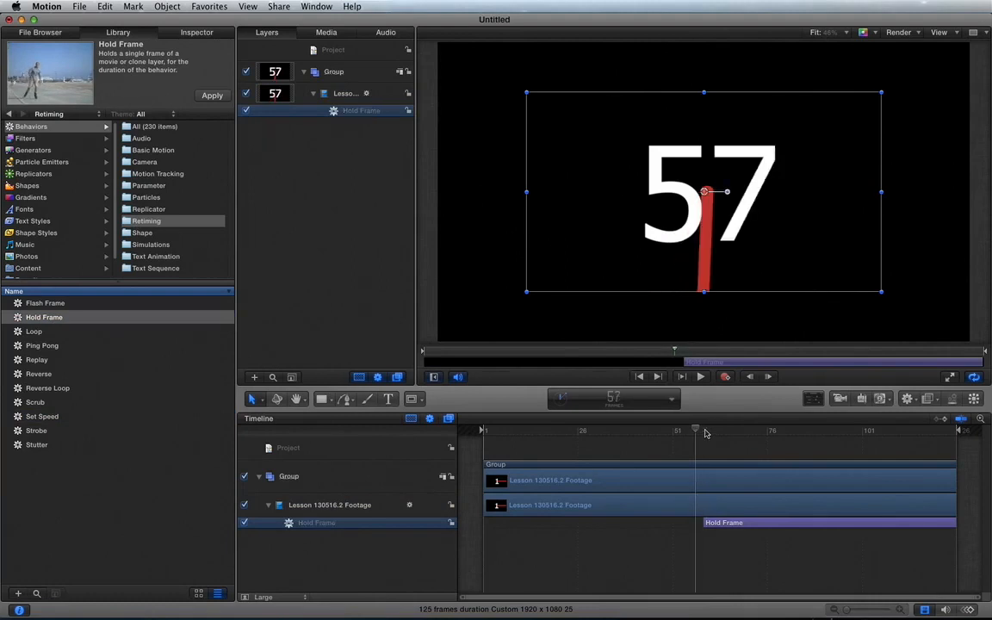
pyautogui.press('Right')
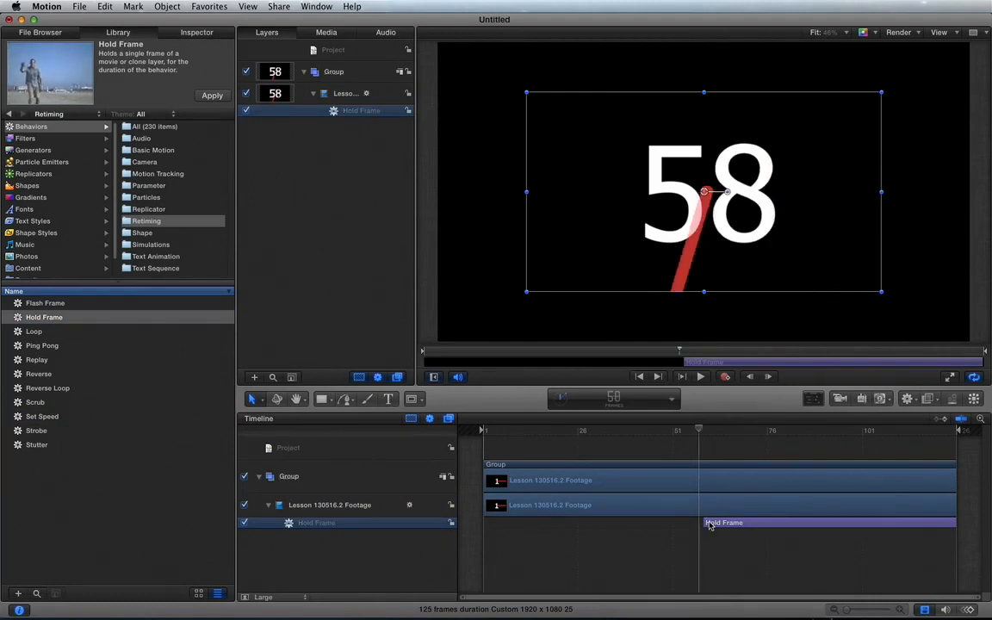
pyautogui.press('Right')
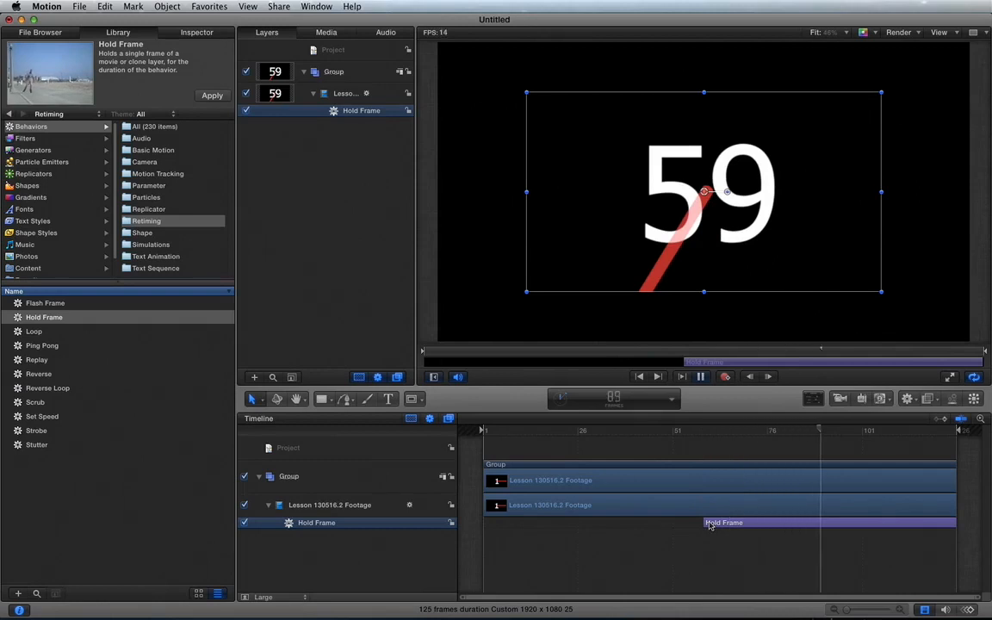
pyautogui.press('space')
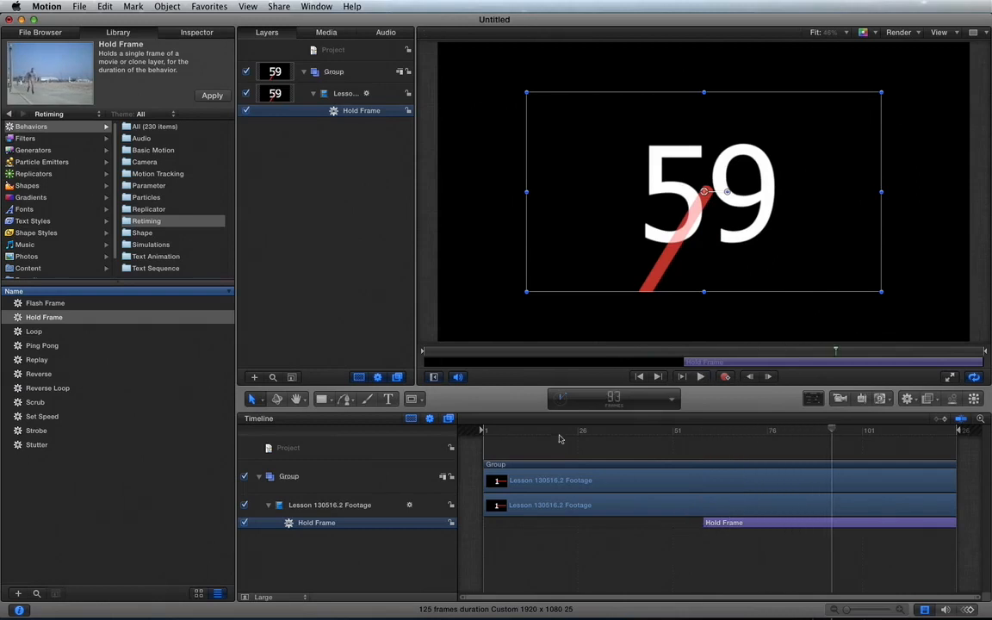
# Play the clip from near its start into the Hold Frame behavior
pyautogui.click(487, 429)
pyautogui.press('space')
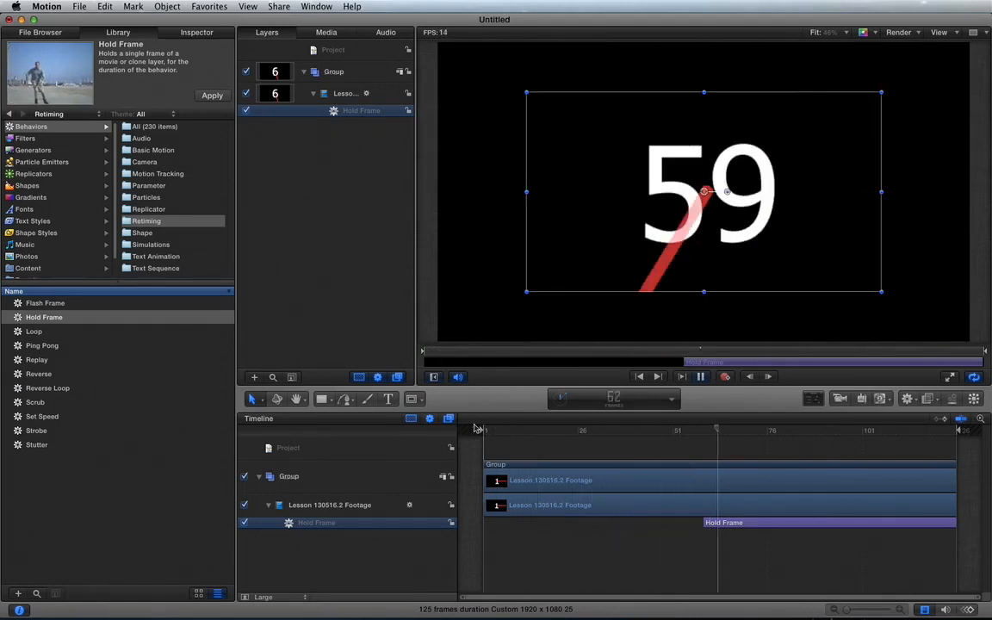
pyautogui.press('space')
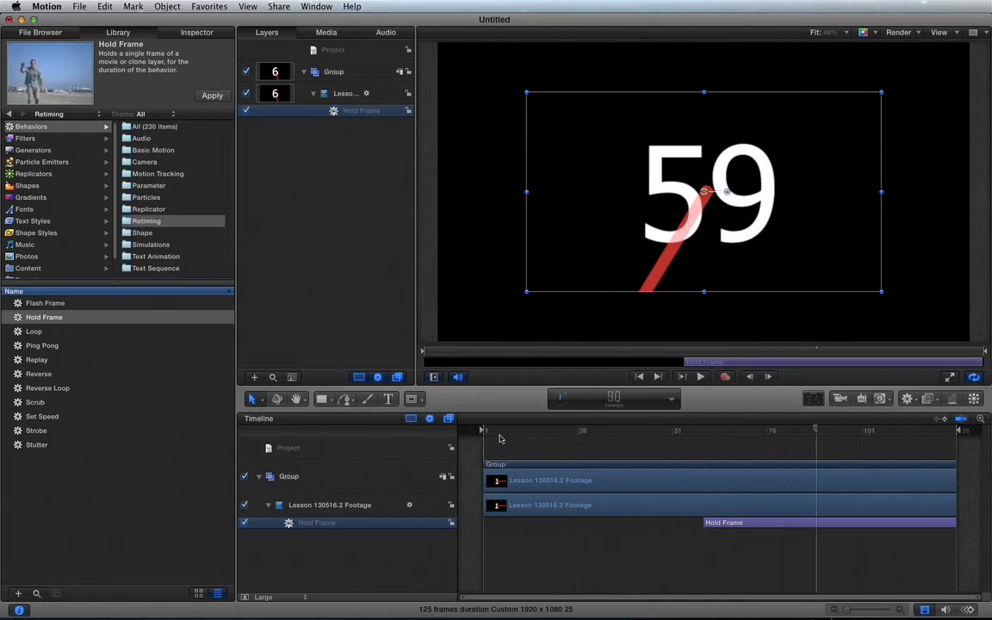
# Move the Hold Frame behavior earlier so it starts at frame 35, and check the frames just before it
pyautogui.moveTo(746, 529); pyautogui.dragTo(655, 528)
pyautogui.click(604, 437)
pyautogui.press('space')
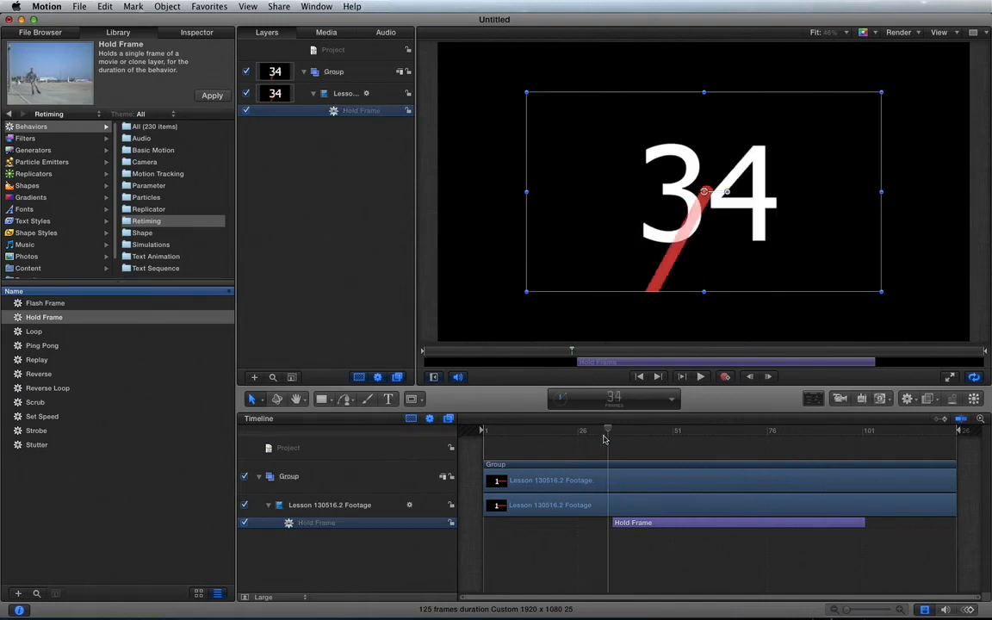
# Play the clip from frame 6 through the Hold Frame behavior, and examine the frames around its end near frame 102
pyautogui.click(504, 437)
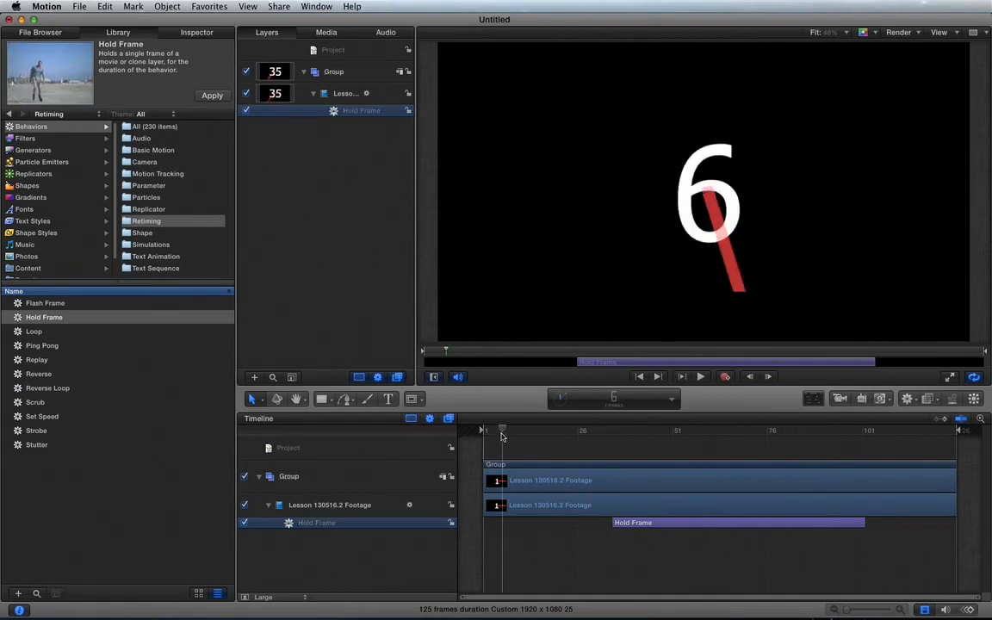
pyautogui.press('space')
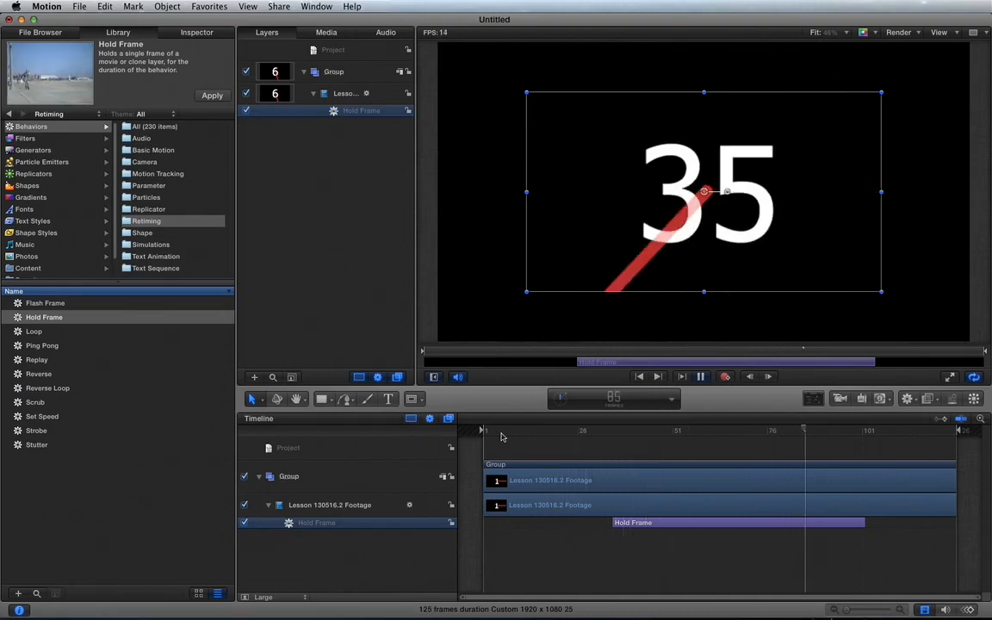
pyautogui.press('space')
pyautogui.press('Left')
pyautogui.press('Left')
pyautogui.press('Left')
pyautogui.press('Left')
pyautogui.press('Left')
pyautogui.press('Left')
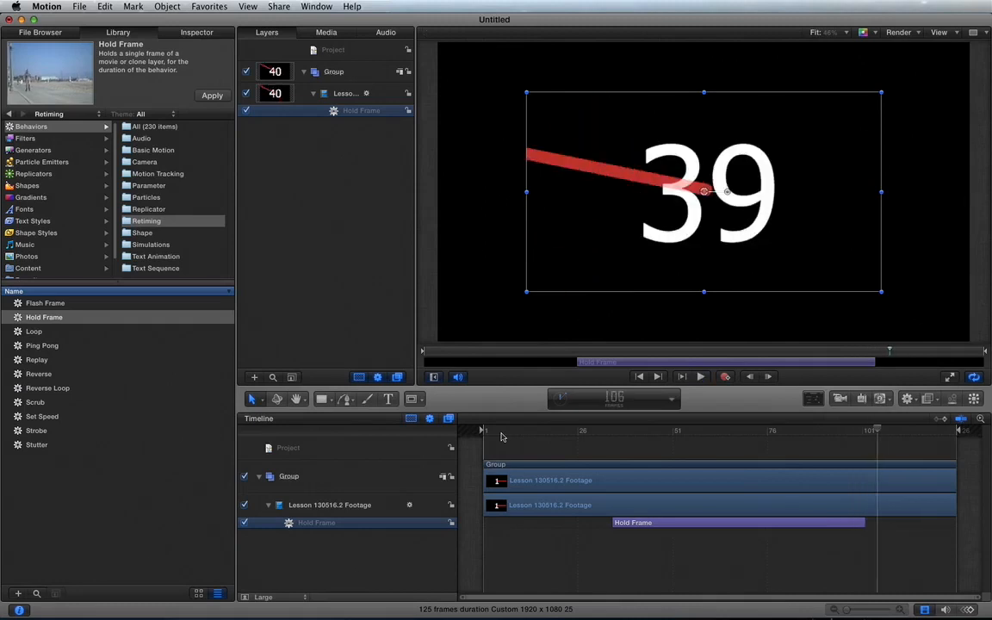
pyautogui.press('Right')
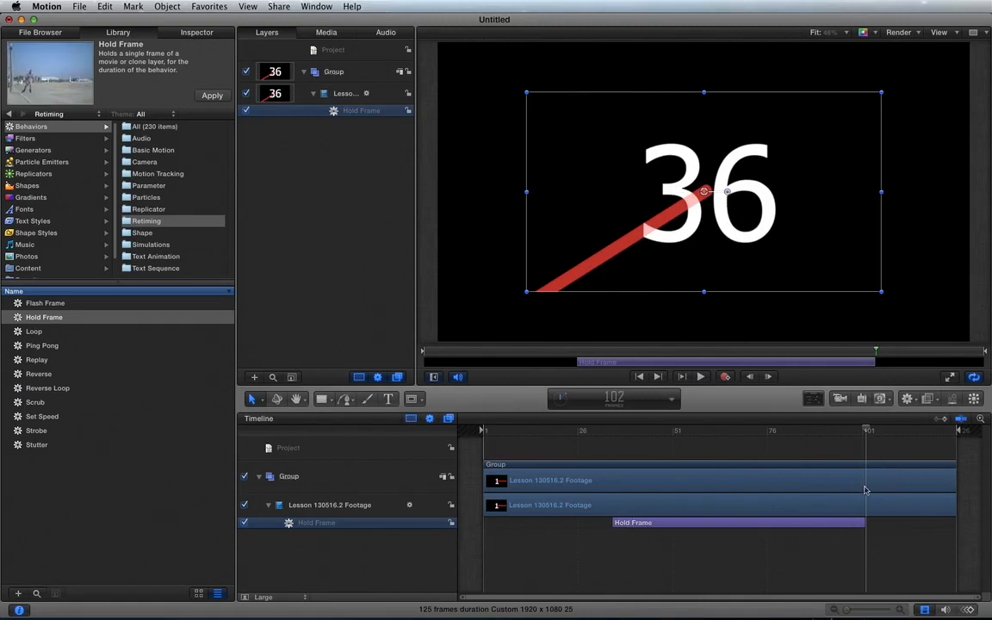
pyautogui.press('space')
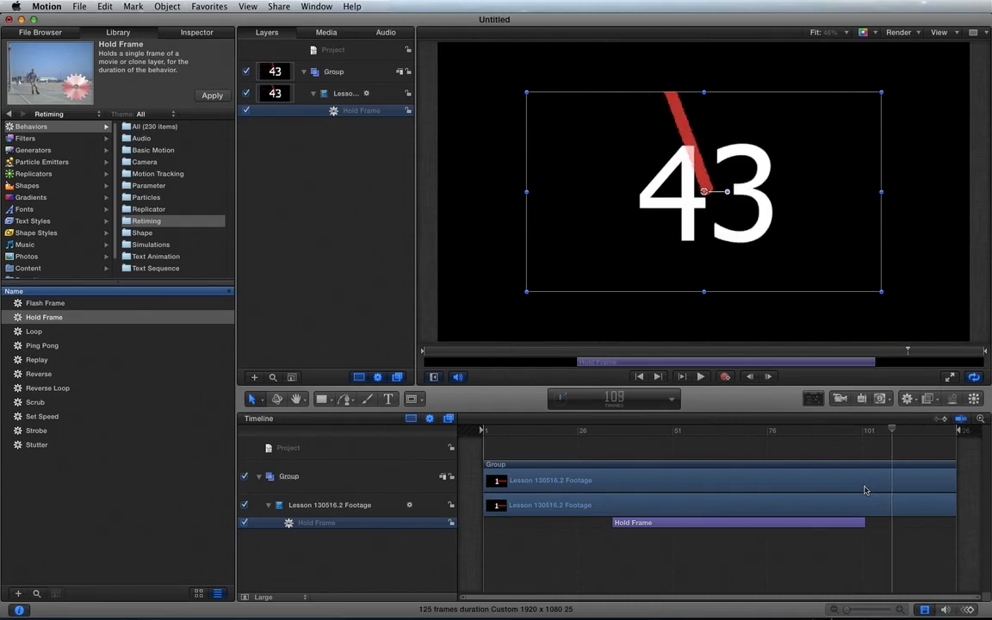
# Delete the Hold Frame behavior from the Lesson 130516.2 Footage clip
pyautogui.click(689, 523)
pyautogui.press('Delete')
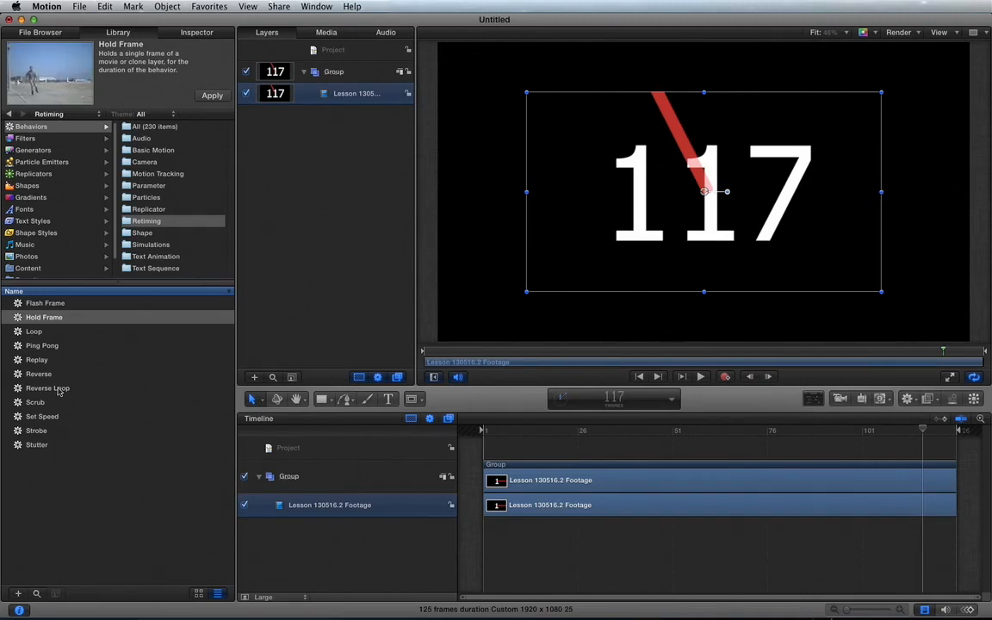
# Review the footage clip's Timing properties and return to the library's Retiming behaviors
pyautogui.click(184, 35)
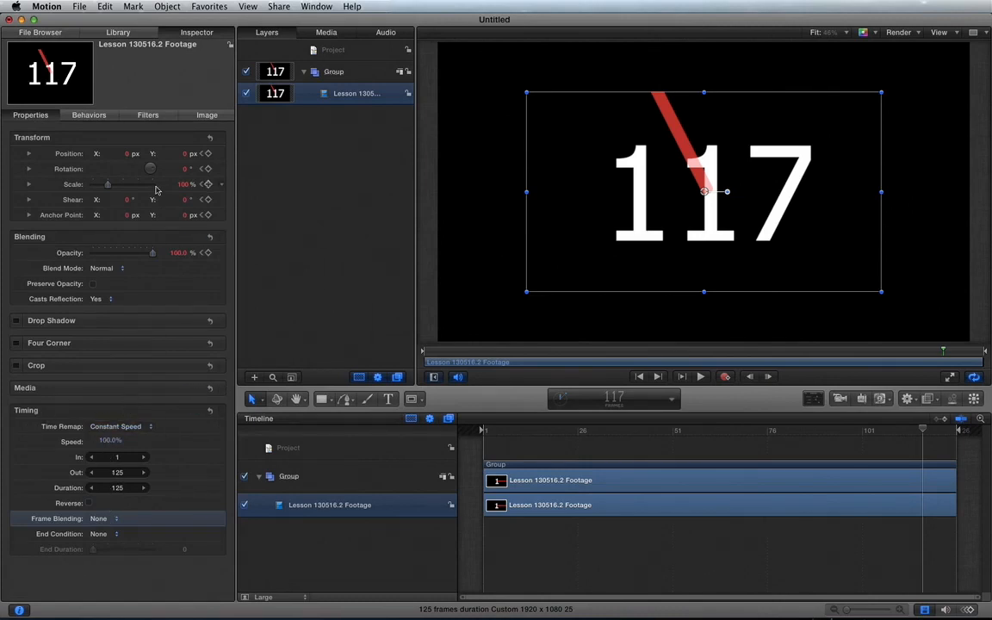
pyautogui.click(128, 34)
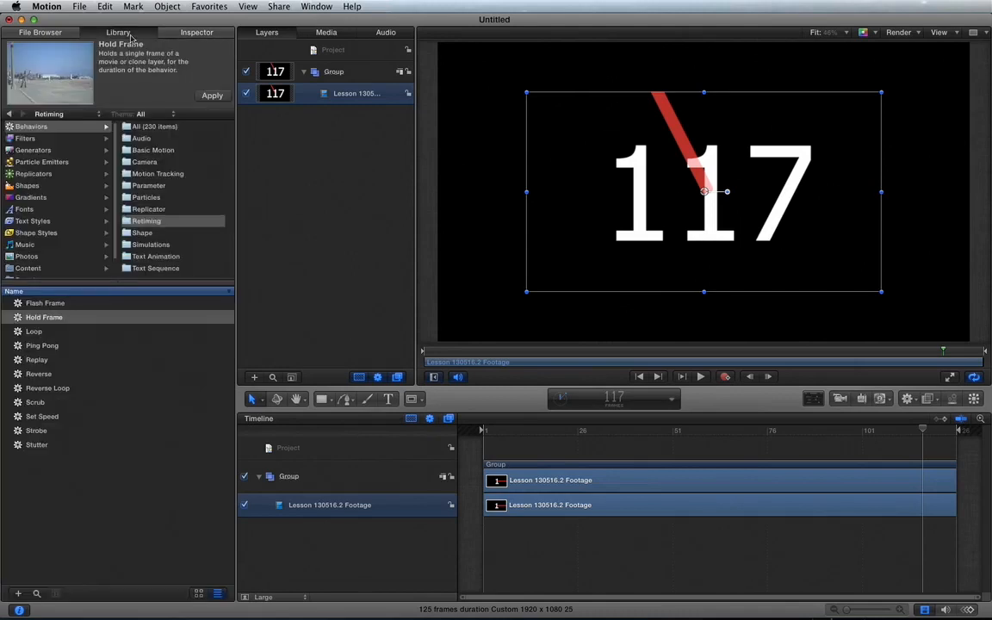
pyautogui.click(32, 129)
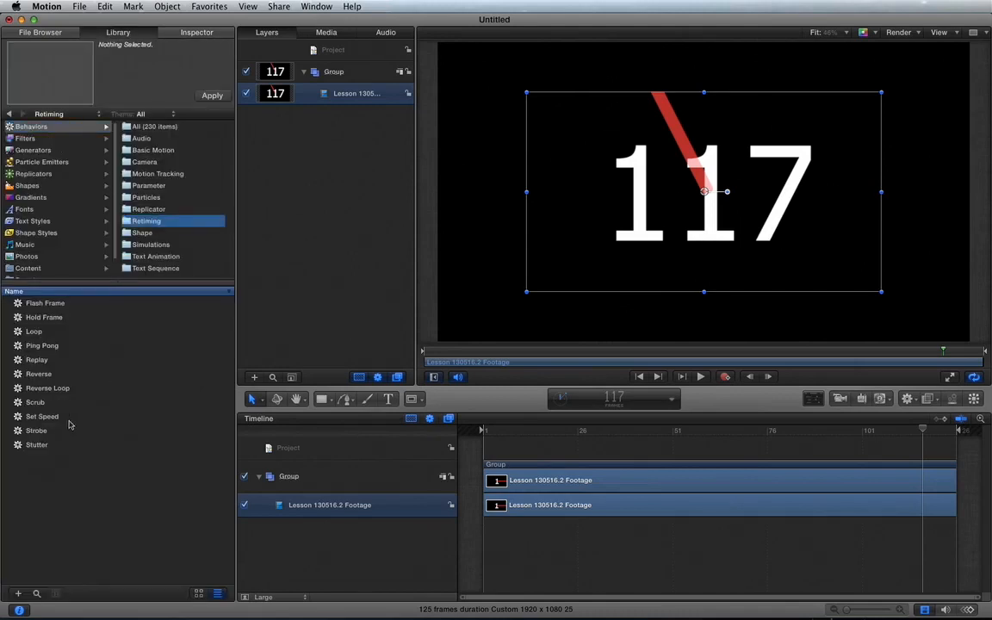